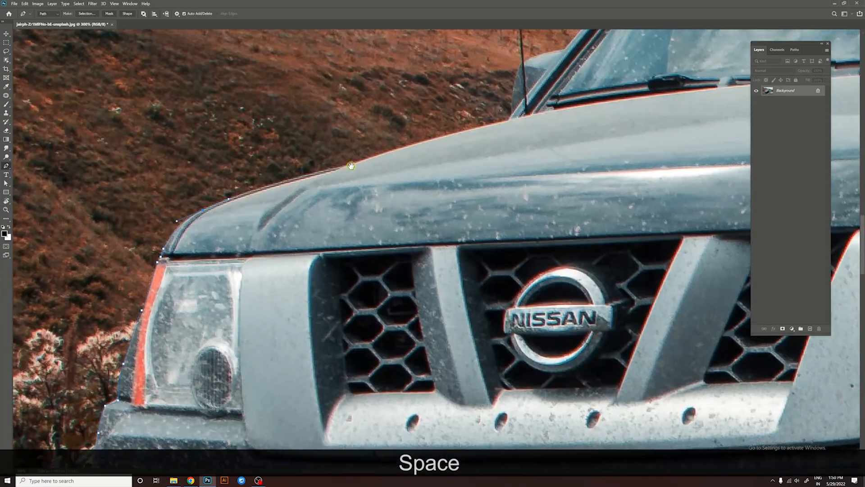
# Step: Continue the Pen path along the hood's upper edge and around the far side mirror to the windshield pillar
pyautogui.moveTo(349, 166); pyautogui.dragTo(252, 195)
pyautogui.moveTo(416, 130); pyautogui.dragTo(391, 196)
pyautogui.click(388, 191)
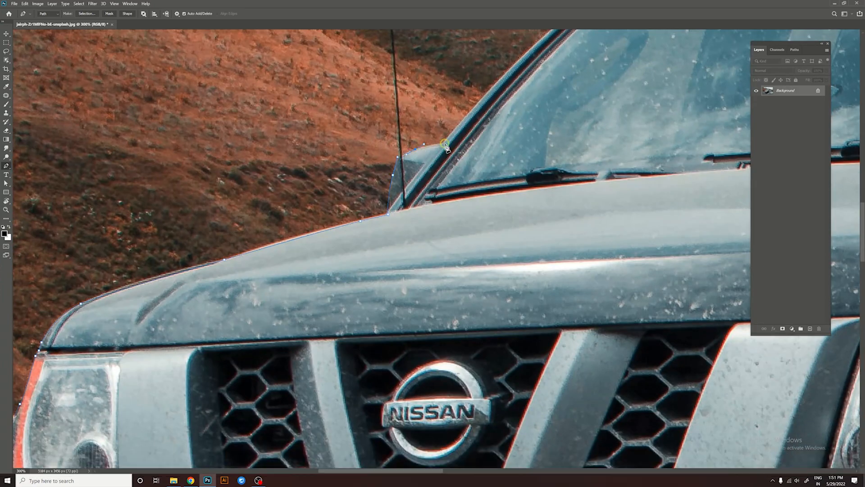
pyautogui.click(443, 144)
# Step: Extend the Pen path up the windshield pillar to the front corner of the raised roof panel
pyautogui.moveTo(536, 45); pyautogui.dragTo(373, 172)
pyautogui.moveTo(390, 155); pyautogui.dragTo(423, 129)
pyautogui.moveTo(473, 97); pyautogui.dragTo(314, 158)
pyautogui.moveTo(453, 80); pyautogui.dragTo(340, 147)
pyautogui.click(338, 145)
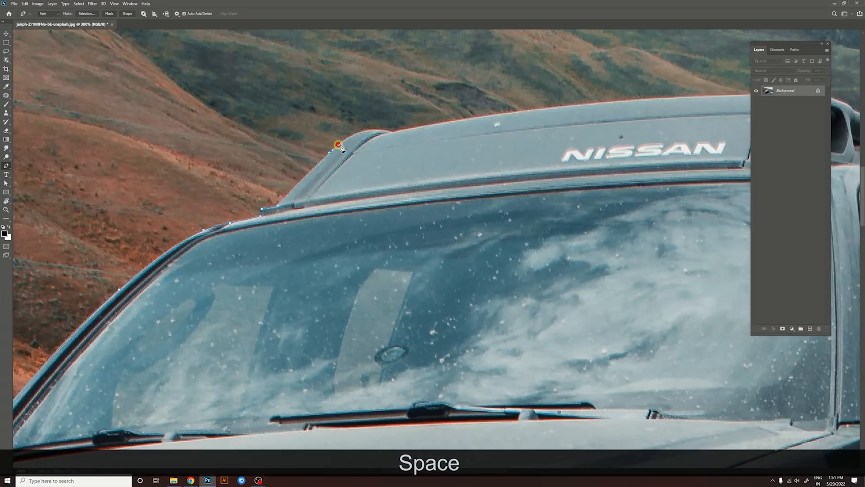
# Step: Trace the Pen path across the top of the NISSAN roof panel and along the roof rail
pyautogui.moveTo(554, 105); pyautogui.dragTo(291, 135)
pyautogui.click(289, 135)
pyautogui.click(510, 123)
pyautogui.moveTo(535, 119); pyautogui.dragTo(438, 141)
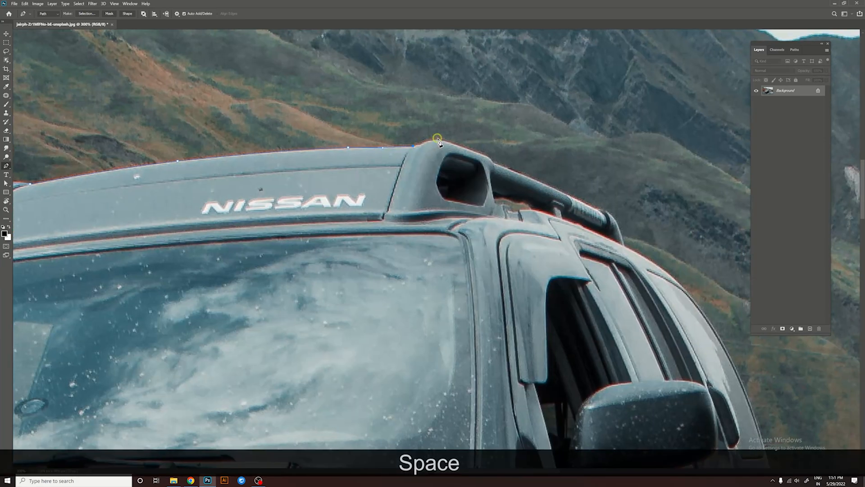
pyautogui.click(494, 163)
pyautogui.moveTo(524, 198); pyautogui.dragTo(447, 168)
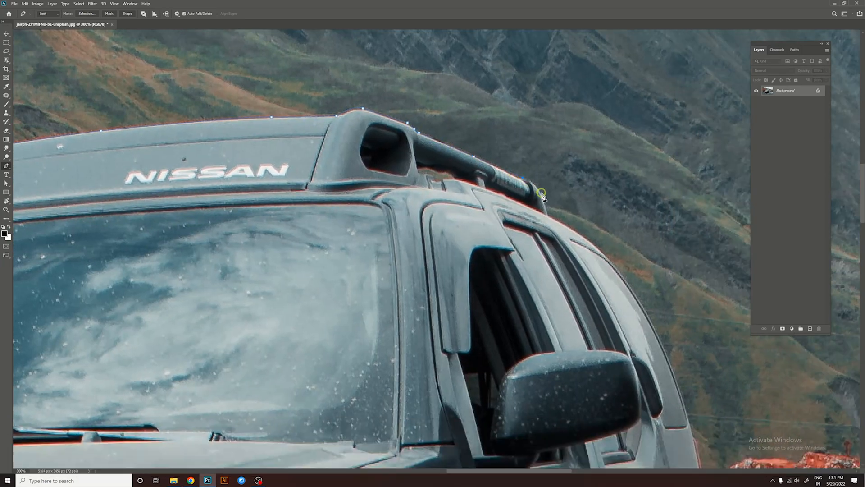
# Step: Trace the Pen path down the car's rear side, past the rear fender and wheel, to the waterline
pyautogui.click(545, 215)
pyautogui.moveTo(612, 264); pyautogui.dragTo(561, 232)
pyautogui.moveTo(608, 325); pyautogui.dragTo(570, 261)
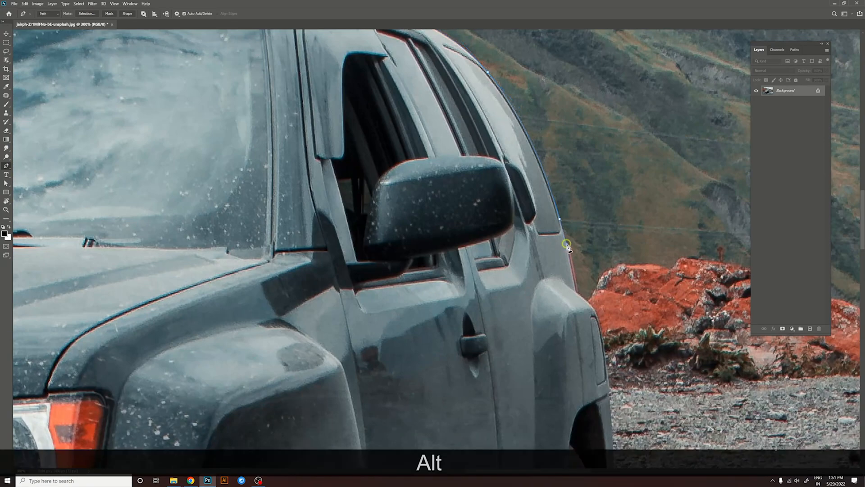
pyautogui.moveTo(610, 398); pyautogui.dragTo(562, 197)
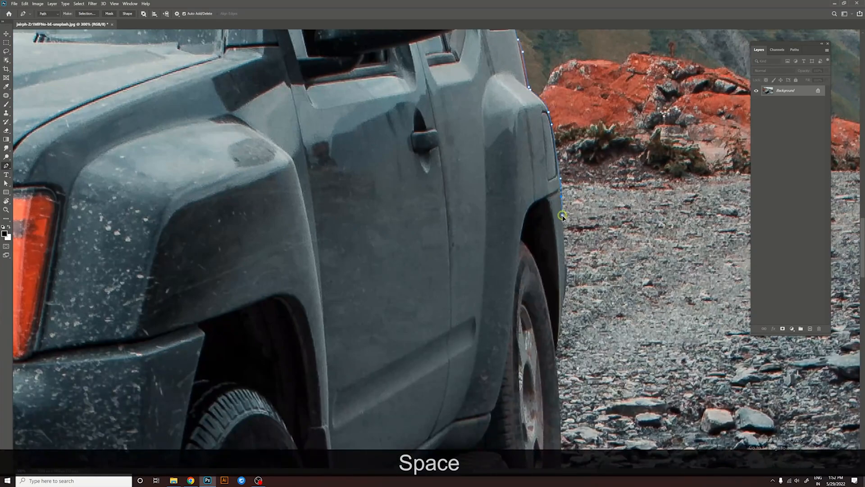
pyautogui.moveTo(562, 307); pyautogui.dragTo(546, 217)
pyautogui.moveTo(547, 301); pyautogui.dragTo(565, 132)
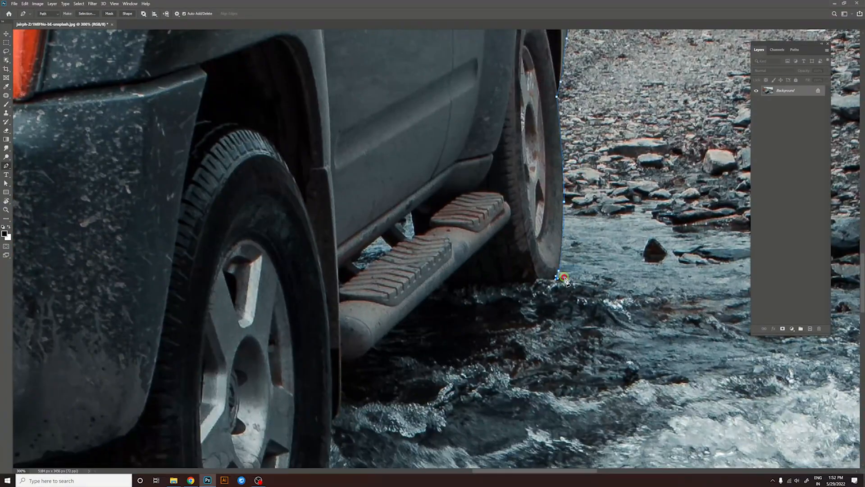
# Step: Carry the Pen path loosely around the water beneath the car and close it near the front wheel
pyautogui.click(591, 284)
pyautogui.click(610, 327)
pyautogui.hotkey('ctrl', '-')
pyautogui.hotkey('ctrl', '-')
pyautogui.click(465, 339)
pyautogui.click(430, 392)
pyautogui.moveTo(368, 396); pyautogui.dragTo(397, 318)
pyautogui.click(347, 399)
pyautogui.moveTo(189, 388); pyautogui.dragTo(356, 392)
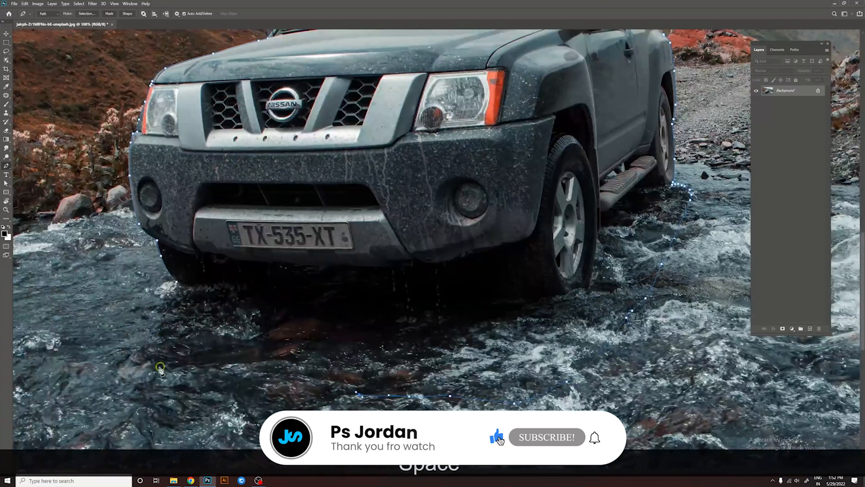
# Step: Outline the small gap beneath the roof rail as a separate closed subpath
pyautogui.moveTo(396, 90); pyautogui.dragTo(351, 399)
pyautogui.hotkey('ctrl', '+')
pyautogui.moveTo(624, 244); pyautogui.dragTo(441, 195)
pyautogui.click(427, 194)
pyautogui.click(433, 192)
pyautogui.click(441, 195)
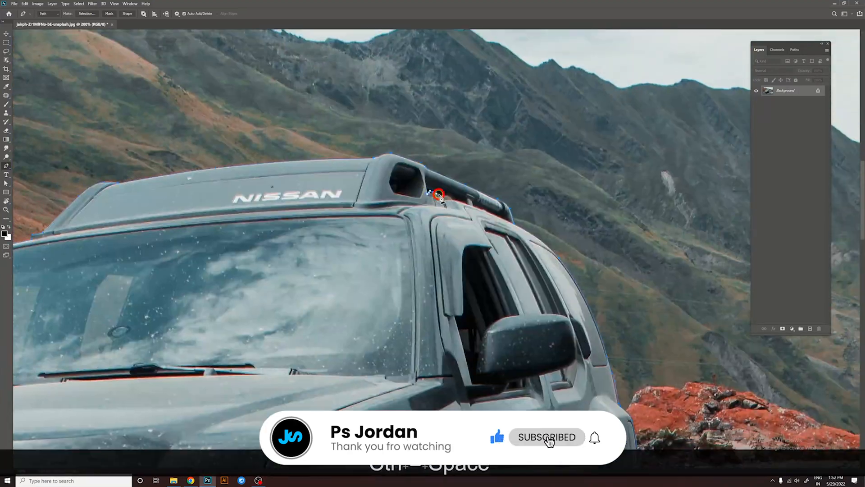
pyautogui.click(452, 200)
pyautogui.click(436, 199)
# Step: Convert the car path to a selection and feather it by 0.2 pixels
pyautogui.hotkey('ctrl', '0')
pyautogui.hotkey('ctrl', 'Return')
pyautogui.click(6, 42)
pyautogui.rightClick(374, 167)
pyautogui.click(386, 189)
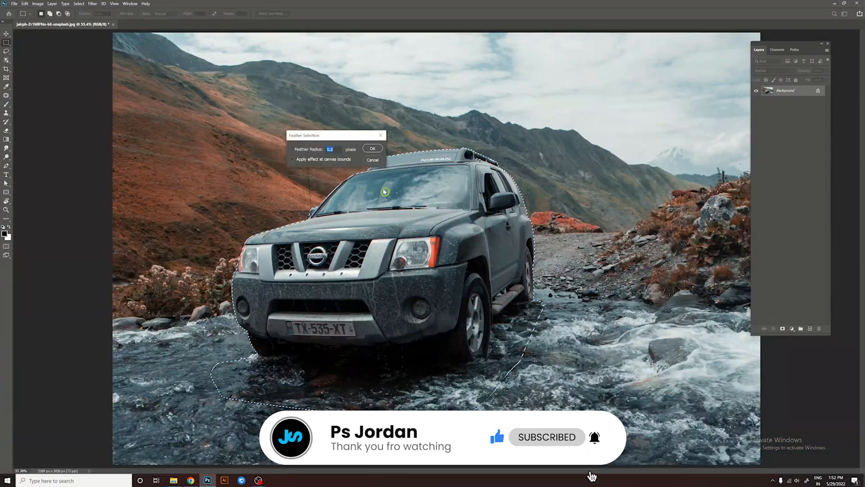
pyautogui.click(371, 147)
# Step: Store the car selection in a new alpha channel, invert that channel and show it over the RGB image
pyautogui.click(776, 50)
pyautogui.click(809, 328)
pyautogui.hotkey('ctrl', 'BackSpace')
pyautogui.hotkey('ctrl', 'd')
pyautogui.click(755, 60)
pyautogui.hotkey('ctrl', 'i')
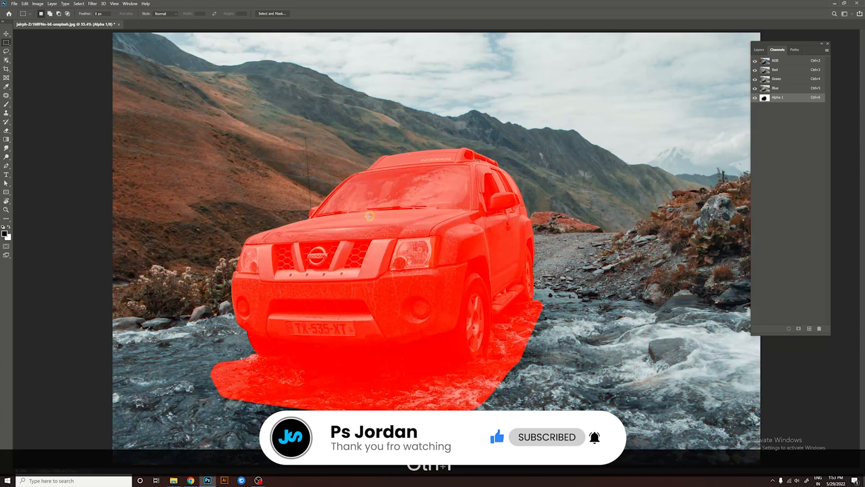
# Step: Paint the car's thin antenna into the Alpha 1 mask with straight brush strokes
pyautogui.keyDown('ctrl'); pyautogui.click(324, 183); pyautogui.keyUp('ctrl')
pyautogui.press('b')
pyautogui.keyDown('shift'); pyautogui.click(328, 149); pyautogui.keyUp('shift')
pyautogui.moveTo(329, 148)
pyautogui.mouseDown()
pyautogui.moveTo(341, 311)
pyautogui.moveTo(335, 272)
pyautogui.mouseUp()
pyautogui.keyDown('shift'); pyautogui.click(324, 147); pyautogui.keyUp('shift')
pyautogui.keyDown('shift'); pyautogui.click(327, 143); pyautogui.keyUp('shift')
pyautogui.keyDown('shift'); pyautogui.click(332, 148); pyautogui.keyUp('shift')
pyautogui.moveTo(322, 124)
pyautogui.mouseDown()
pyautogui.moveTo(340, 274)
pyautogui.moveTo(338, 218)
pyautogui.mouseUp()
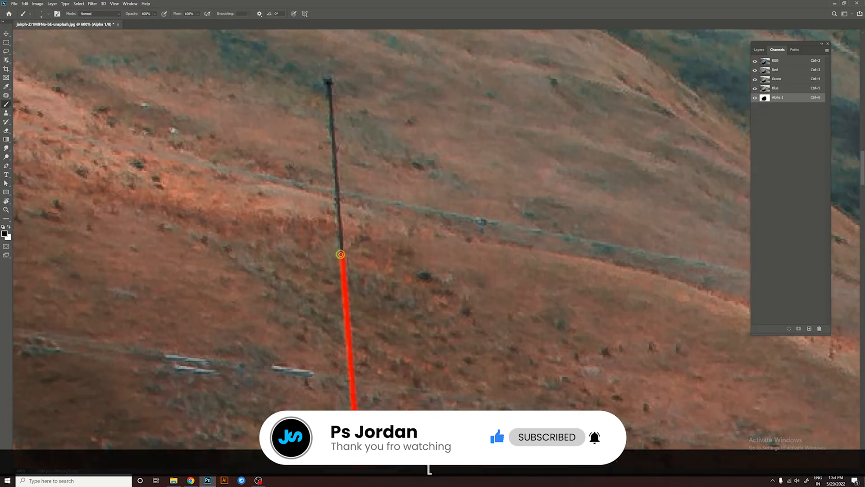
pyautogui.keyDown('shift'); pyautogui.click(329, 86); pyautogui.keyUp('shift')
# Step: Load Alpha 1 as a selection, invert it and copy the car onto its own layer
pyautogui.hotkey('ctrl', '0')
pyautogui.keyDown('ctrl'); pyautogui.click(765, 98); pyautogui.keyUp('ctrl')
pyautogui.click(755, 97)
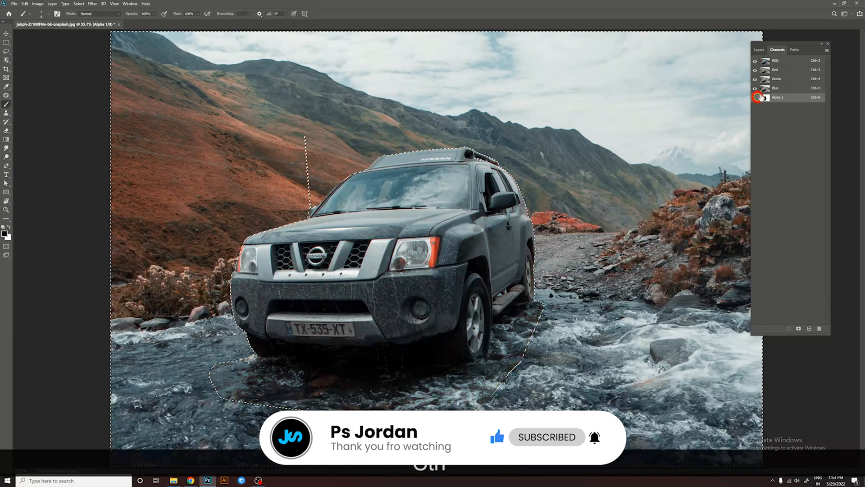
pyautogui.click(759, 50)
pyautogui.hotkey('ctrl', 'shift', 'i')
pyautogui.hotkey('ctrl', 'j')
pyautogui.click(756, 101)
pyautogui.click(758, 103)
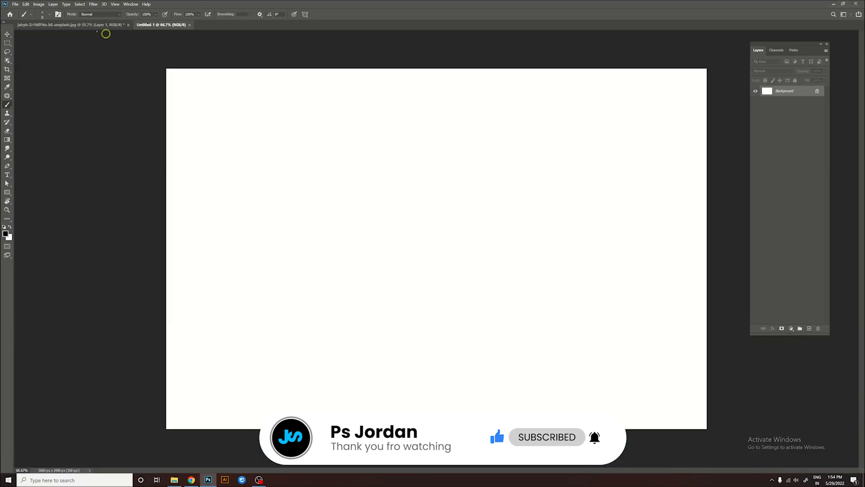
# Step: Convert the car layer to a smart object and bring it into the Untitled-1 document
pyautogui.click(68, 24)
pyautogui.rightClick(779, 90)
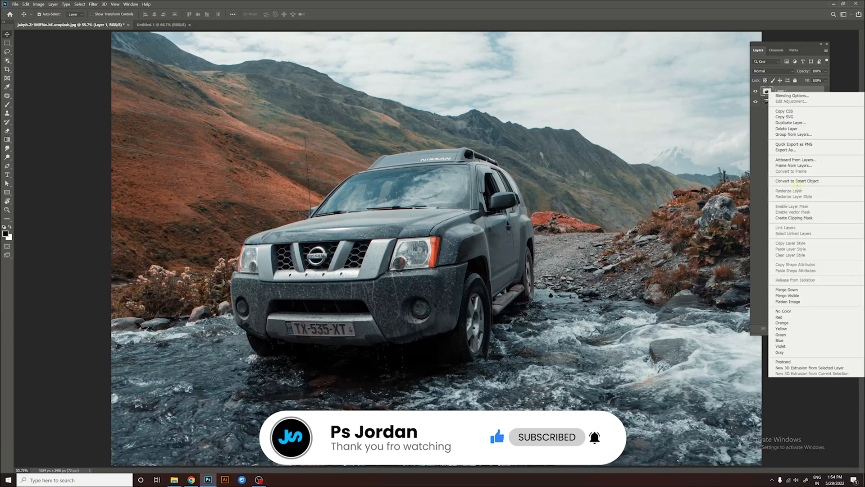
pyautogui.click(792, 181)
pyautogui.moveTo(427, 262); pyautogui.dragTo(488, 202)
# Step: Scale the car down to about half its size and place it right of the canvas center
pyautogui.hotkey('ctrl', 't')
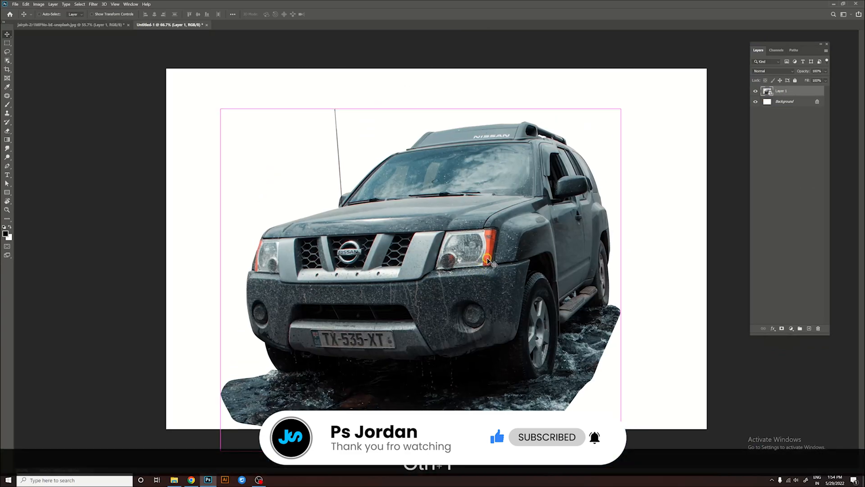
pyautogui.moveTo(618, 110); pyautogui.dragTo(536, 181)
pyautogui.moveTo(478, 263); pyautogui.dragTo(547, 252)
pyautogui.press('Return')
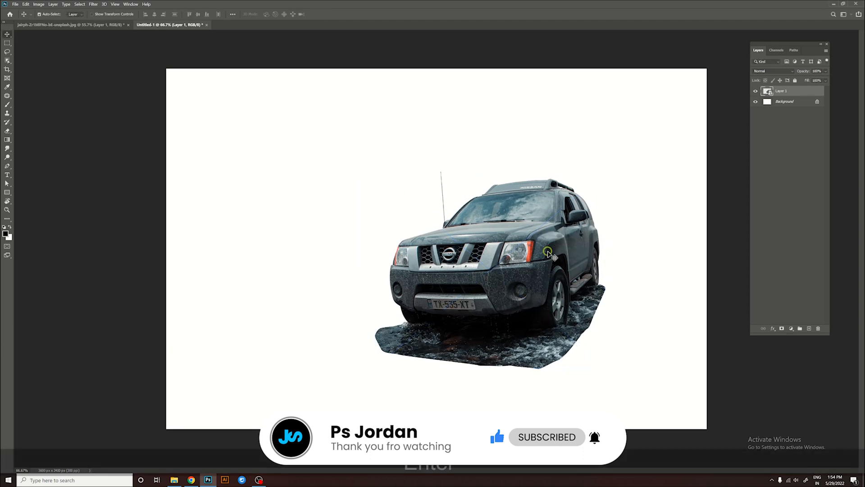
# Step: Sketch a large spiral guide rising from behind the car on a new layer with a thin red brush
pyautogui.click(5, 233)
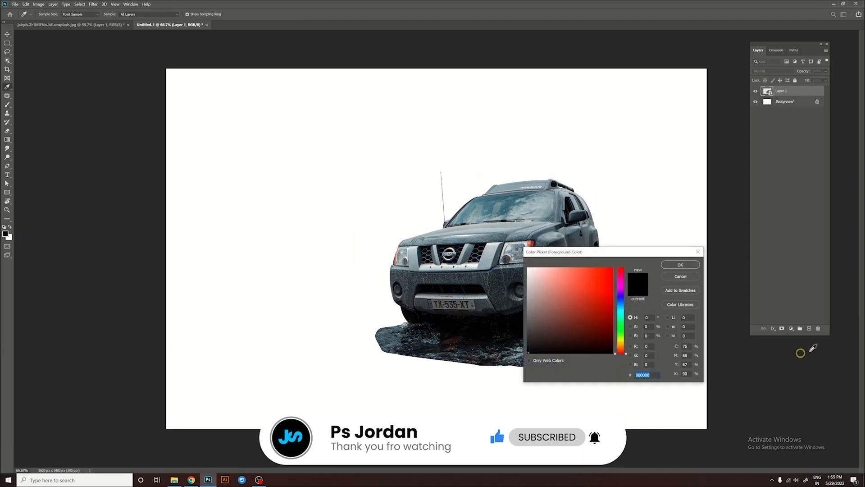
pyautogui.click(681, 266)
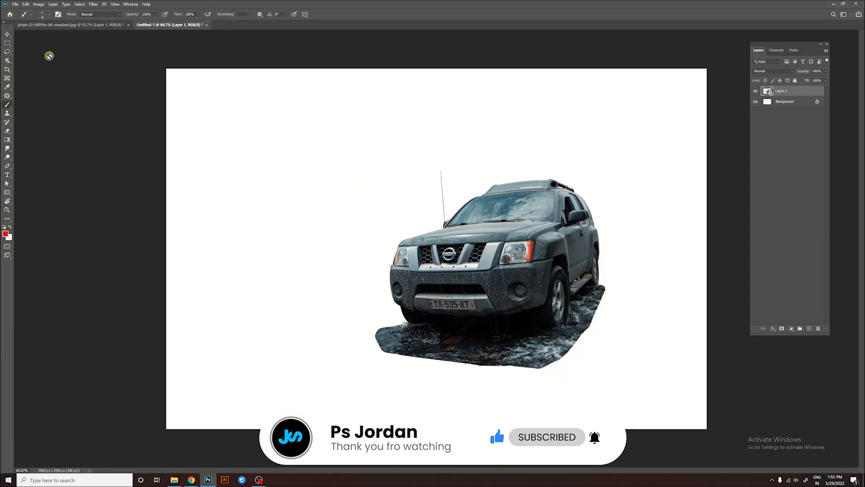
pyautogui.rightClick(42, 27)
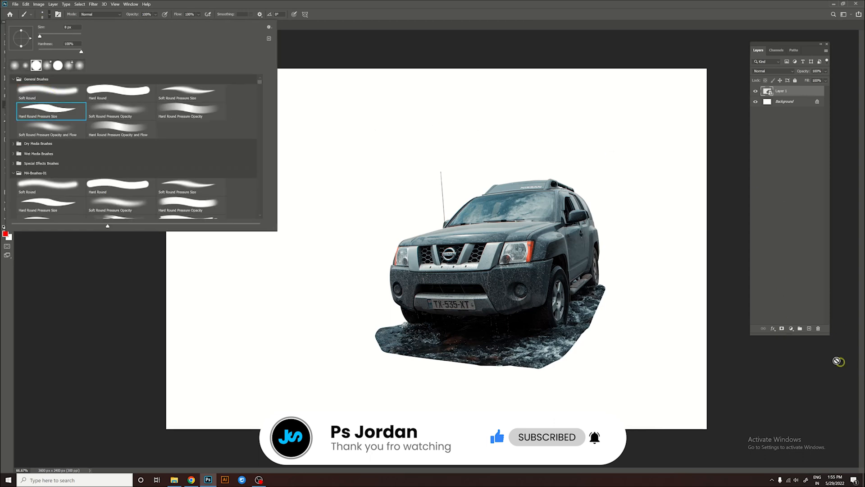
pyautogui.click(804, 328)
pyautogui.moveTo(604, 291); pyautogui.dragTo(619, 255)
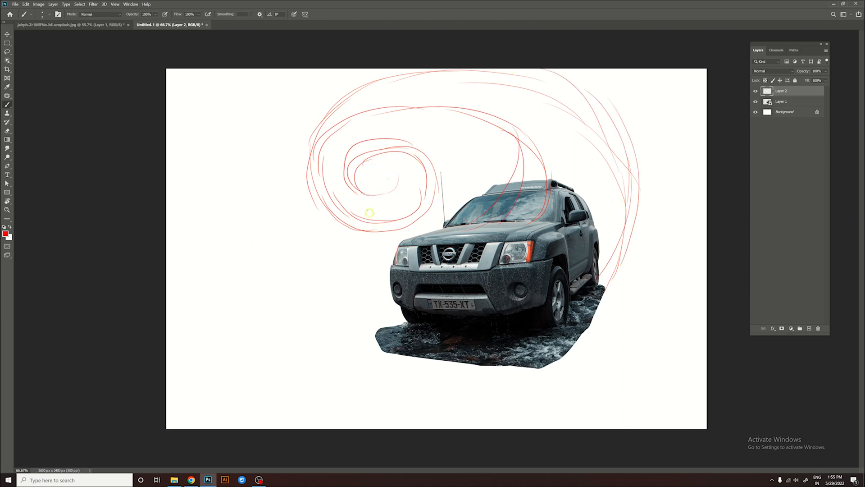
# Step: Stretch the spiral sketch horizontally toward the canvas's left side and shift it slightly down
pyautogui.hotkey('ctrl', 't')
pyautogui.moveTo(309, 181); pyautogui.dragTo(220, 181)
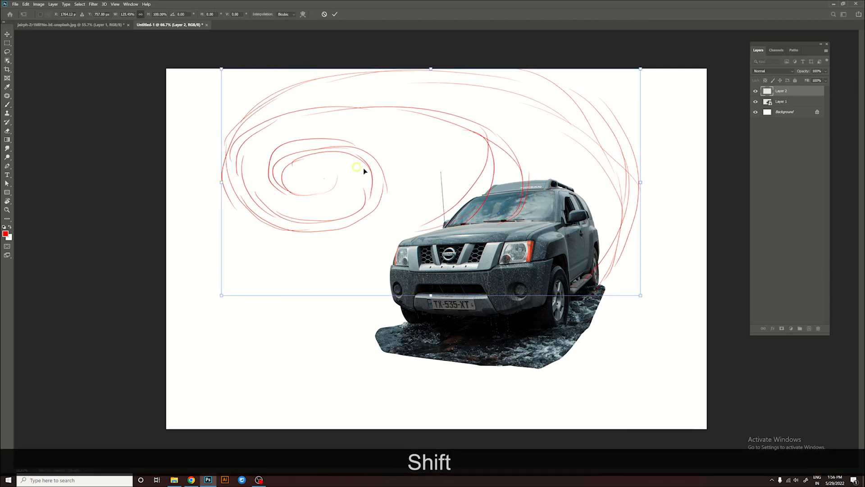
pyautogui.moveTo(363, 169); pyautogui.dragTo(379, 192)
# Step: Warp the spiral sketch to bulge its upper curve and enlarge the coil at its left end
pyautogui.rightClick(378, 191)
pyautogui.click(391, 238)
pyautogui.moveTo(414, 94); pyautogui.dragTo(407, 48)
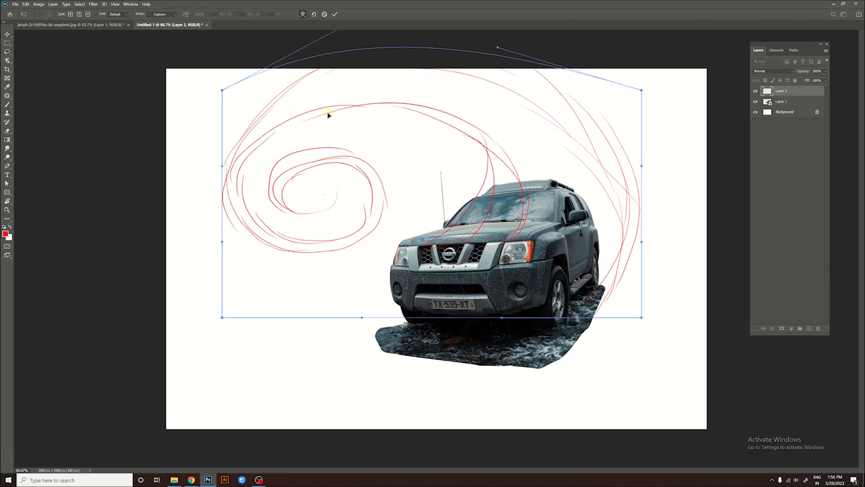
pyautogui.moveTo(223, 92); pyautogui.dragTo(188, 69)
pyautogui.moveTo(225, 255); pyautogui.dragTo(232, 323)
pyautogui.moveTo(594, 85); pyautogui.dragTo(621, 71)
pyautogui.press('Return')
# Step: Move the sketch and car layers down together and rotate them about 4.5 degrees counterclockwise
pyautogui.keyDown('shift'); pyautogui.click(786, 102); pyautogui.keyUp('shift')
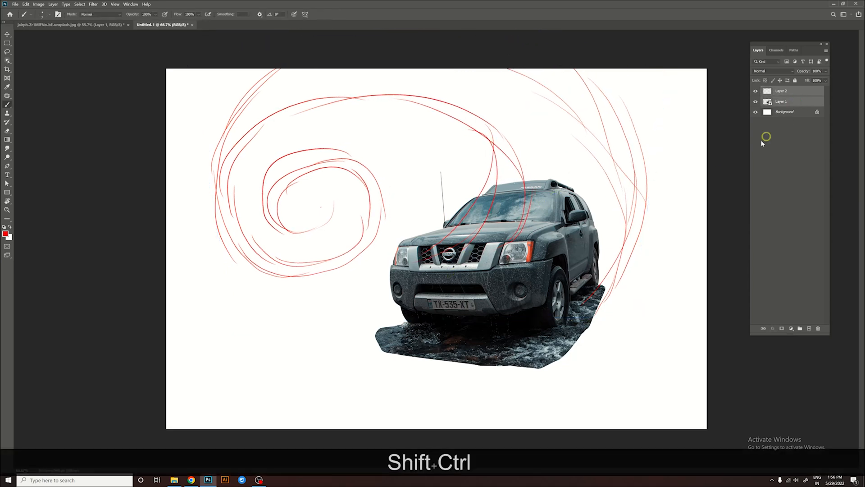
pyautogui.hotkey('ctrl', 't')
pyautogui.moveTo(560, 204); pyautogui.dragTo(560, 256)
pyautogui.moveTo(641, 201); pyautogui.dragTo(668, 144)
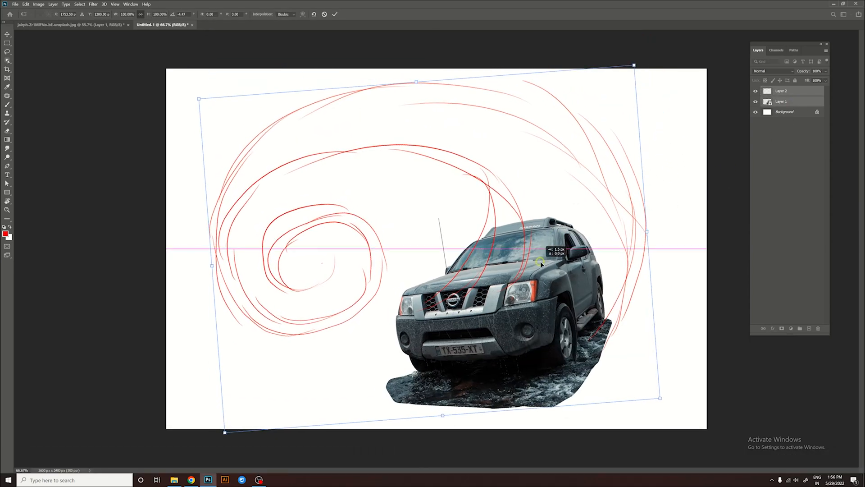
pyautogui.press('Return')
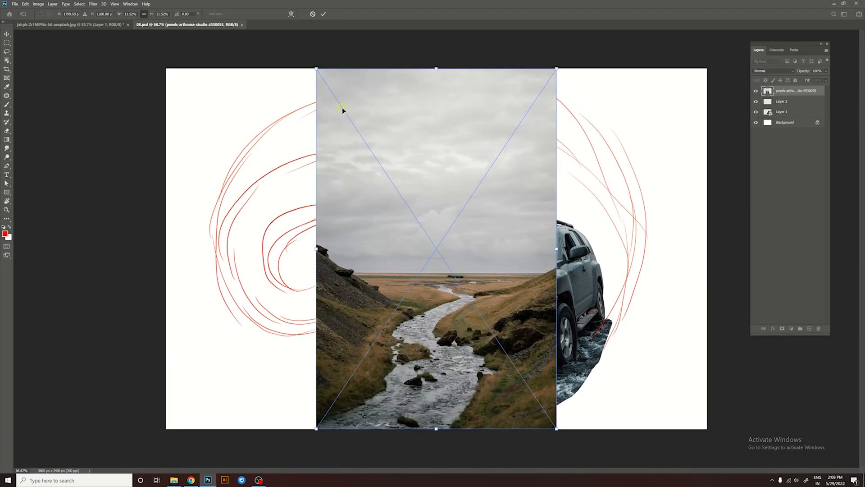
# Step: Place the pexels-arthouse-studio-4530055 river image and move its layer below the car layer
pyautogui.press('Return')
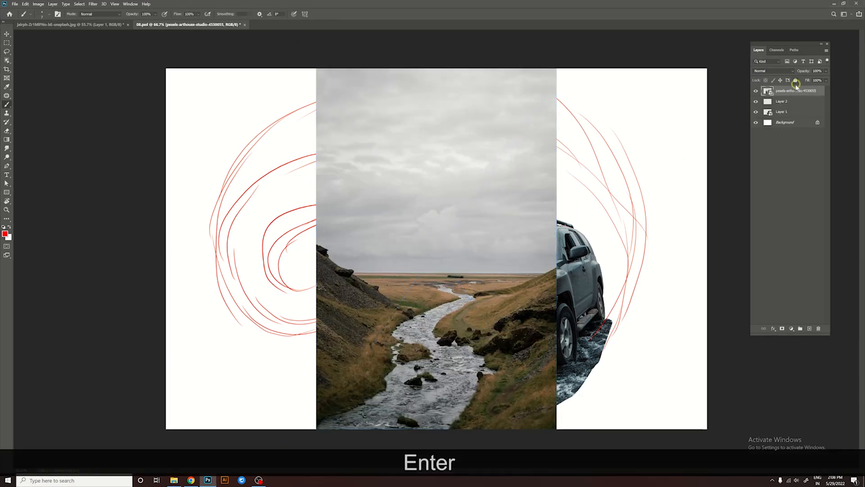
pyautogui.moveTo(787, 93); pyautogui.dragTo(786, 116)
# Step: Enlarge the river image to about 17% and position its stream behind the car
pyautogui.hotkey('ctrl', 't')
pyautogui.moveTo(496, 218); pyautogui.dragTo(565, 114)
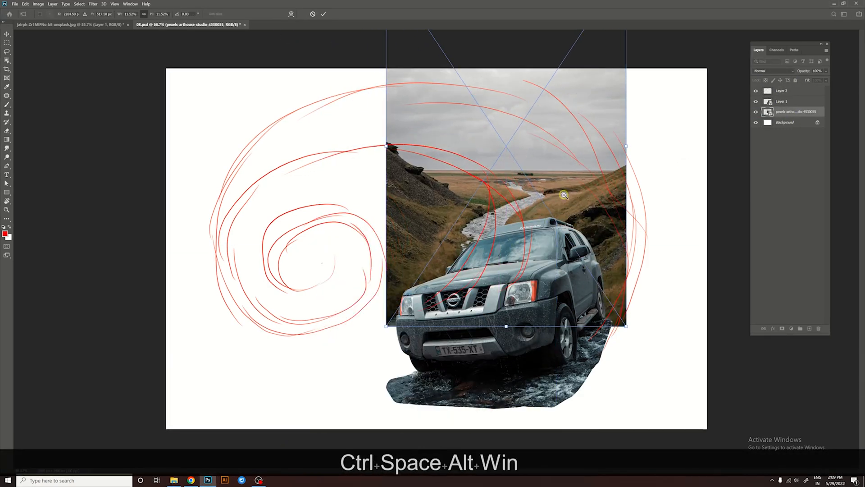
pyautogui.keyDown('ctrl'); pyautogui.keyDown('alt'); pyautogui.click(554, 261); pyautogui.keyUp('alt'); pyautogui.keyUp('ctrl')
pyautogui.moveTo(580, 307); pyautogui.dragTo(623, 373)
pyautogui.moveTo(572, 321); pyautogui.dragTo(635, 261)
pyautogui.hotkey('ctrl', '-')
# Step: Distort and warp the river image, swinging its top corners to the left so the landscape bends along the spiral sketch
pyautogui.rightClick(505, 203)
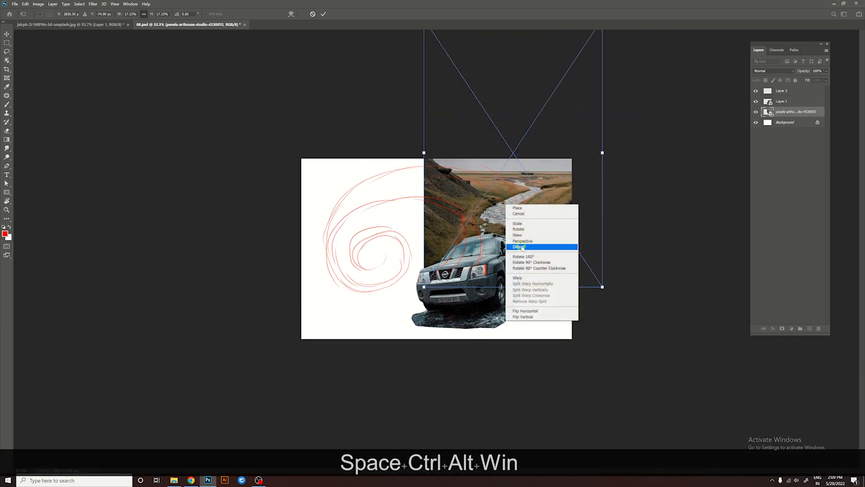
pyautogui.click(541, 246)
pyautogui.hotkey('ctrl', '-')
pyautogui.moveTo(430, 86); pyautogui.dragTo(344, 162)
pyautogui.moveTo(528, 91); pyautogui.dragTo(398, 100)
pyautogui.moveTo(514, 209); pyautogui.dragTo(523, 185)
pyautogui.moveTo(334, 155); pyautogui.dragTo(268, 241)
pyautogui.moveTo(431, 84); pyautogui.dragTo(320, 106)
pyautogui.moveTo(530, 254); pyautogui.dragTo(543, 241)
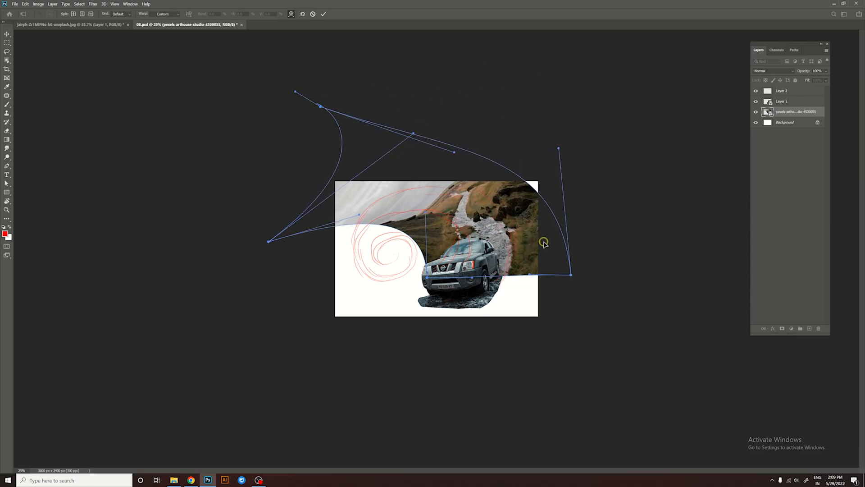
# Step: Fine-tune the river image's warp around the car and along its outer curve, and apply the transform
pyautogui.moveTo(556, 270); pyautogui.dragTo(548, 279)
pyautogui.moveTo(434, 238); pyautogui.dragTo(440, 235)
pyautogui.moveTo(499, 185); pyautogui.dragTo(498, 162)
pyautogui.moveTo(522, 215); pyautogui.dragTo(527, 215)
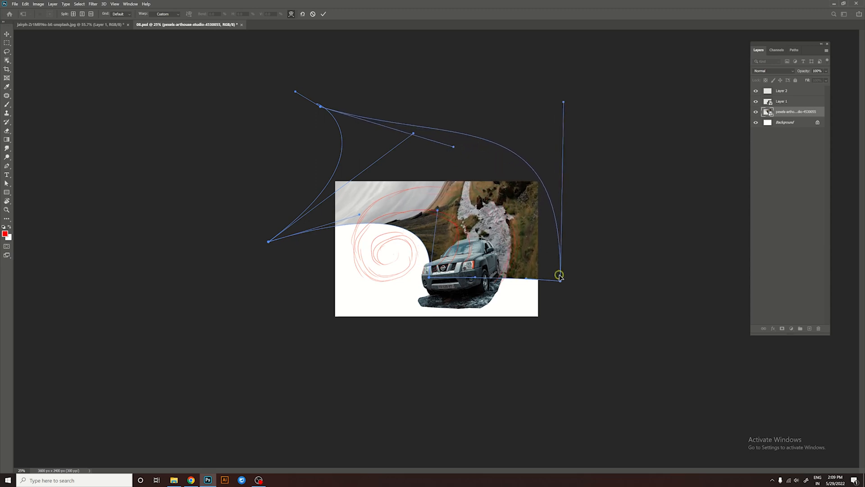
pyautogui.moveTo(558, 276); pyautogui.dragTo(554, 278)
pyautogui.moveTo(360, 127); pyautogui.dragTo(346, 141)
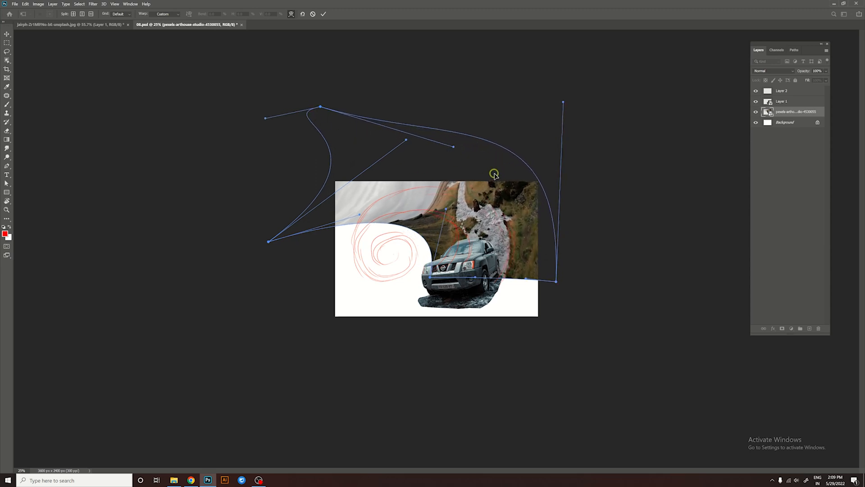
pyautogui.moveTo(494, 174); pyautogui.dragTo(495, 171)
pyautogui.press('Return')
# Step: Place the pexels-arthouse-studio-4639188 river photo in 08.psd, with its layer below the car and above the first river image
pyautogui.keyDown('ctrl'); pyautogui.click(511, 216); pyautogui.keyUp('ctrl')
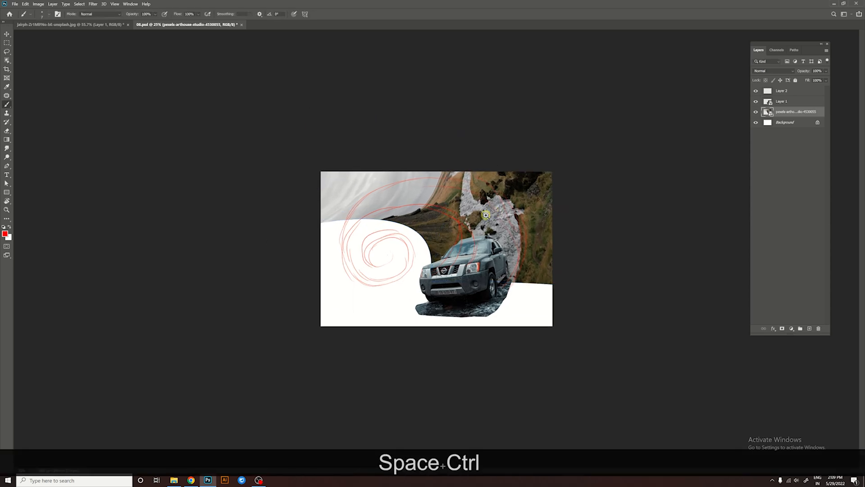
pyautogui.keyDown('ctrl'); pyautogui.keyDown('alt'); pyautogui.click(510, 211); pyautogui.keyUp('alt'); pyautogui.keyUp('ctrl')
pyautogui.click(112, 25)
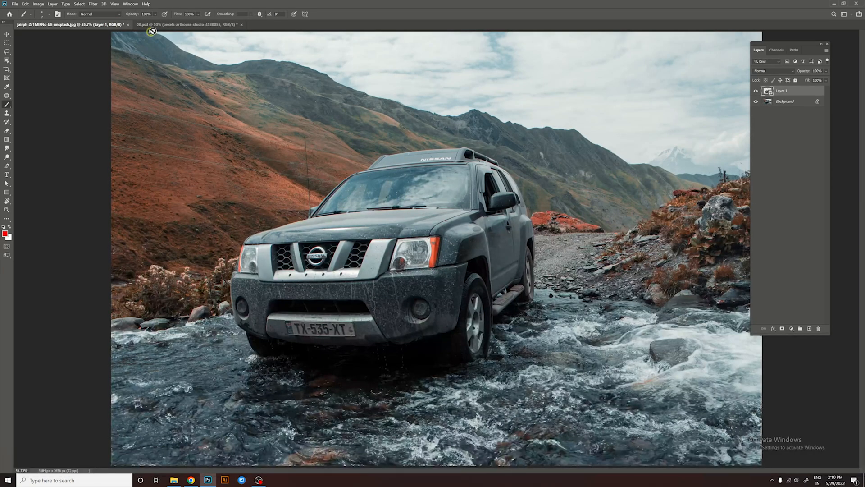
pyautogui.click(151, 26)
pyautogui.click(174, 479)
pyautogui.moveTo(224, 110); pyautogui.dragTo(78, 70)
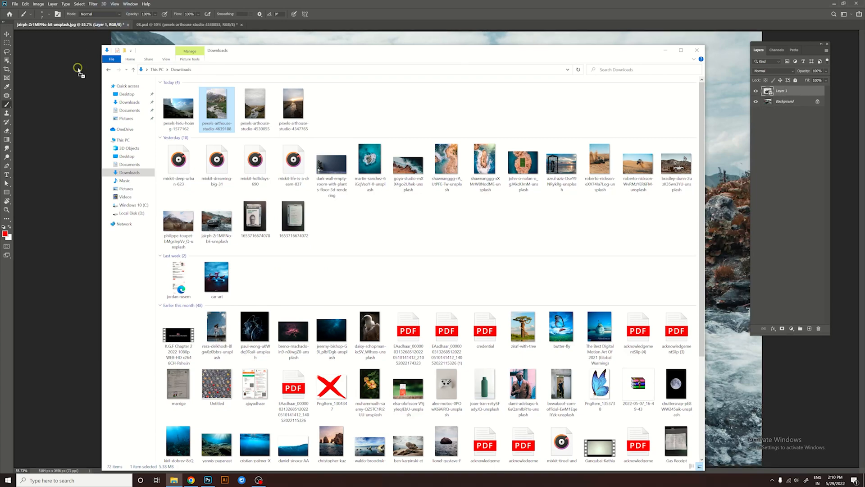
pyautogui.press('Return')
pyautogui.press('v')
pyautogui.moveTo(432, 270); pyautogui.dragTo(404, 186)
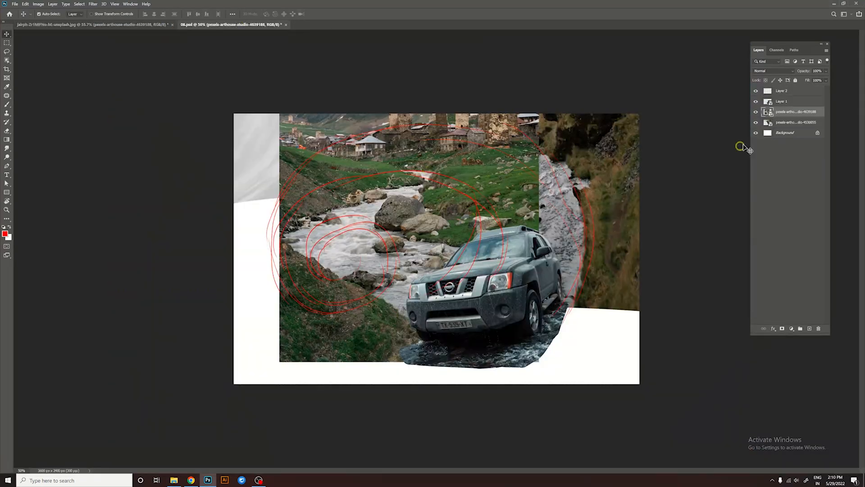
pyautogui.moveTo(787, 113)
pyautogui.mouseDown()
pyautogui.moveTo(789, 95)
pyautogui.moveTo(790, 119)
pyautogui.mouseUp()
# Step: Rotate the 4639188 river photo slightly counter-clockwise and position its stream directly above and behind the car
pyautogui.hotkey('ctrl', 't')
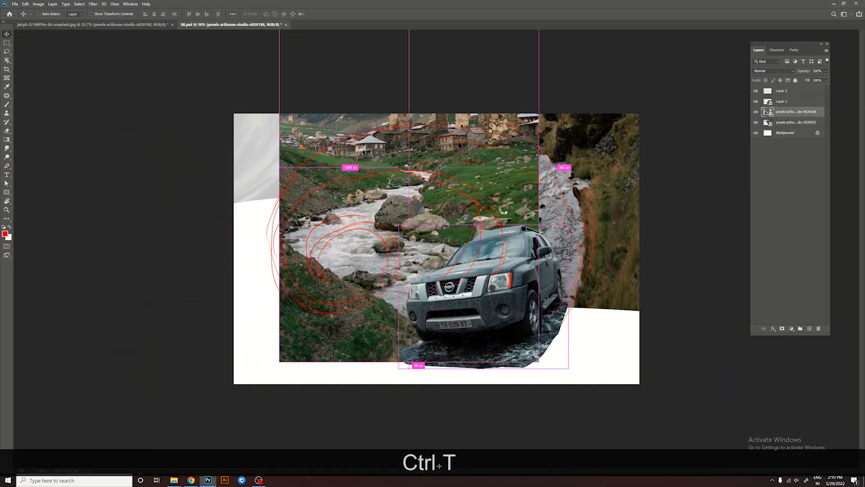
pyautogui.moveTo(533, 322); pyautogui.dragTo(596, 179)
pyautogui.moveTo(600, 218); pyautogui.dragTo(532, 160)
pyautogui.moveTo(480, 151); pyautogui.dragTo(524, 195)
# Step: Warp the 4639188 river photo so its stream and grassy bank curve along the upper arc of the spiral sketch
pyautogui.rightClick(524, 195)
pyautogui.click(545, 255)
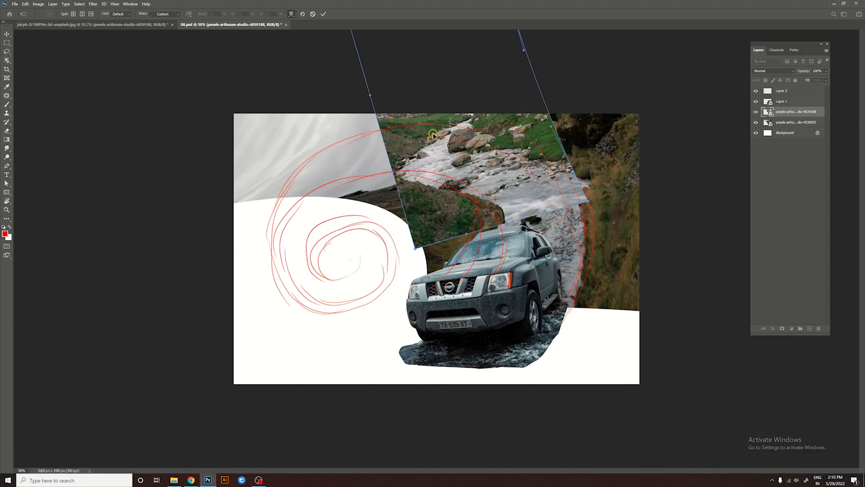
pyautogui.moveTo(439, 135); pyautogui.dragTo(440, 130)
pyautogui.moveTo(473, 210); pyautogui.dragTo(463, 215)
pyautogui.moveTo(463, 129); pyautogui.dragTo(462, 118)
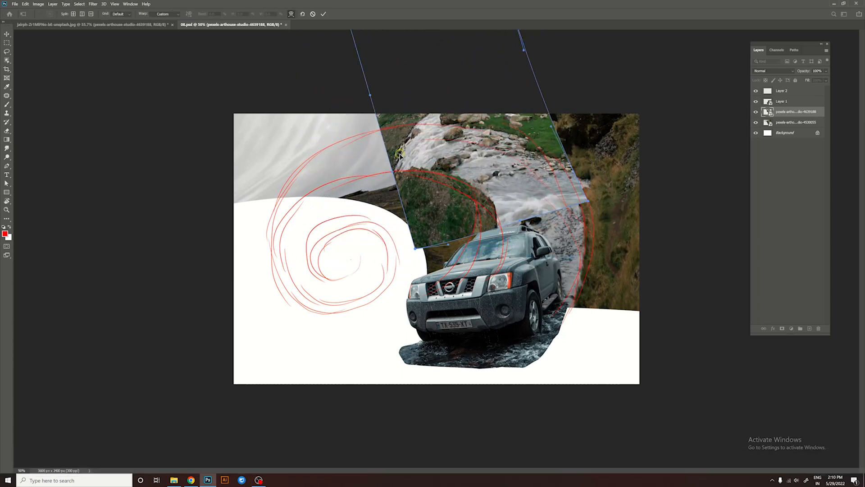
pyautogui.moveTo(389, 154); pyautogui.dragTo(370, 158)
pyautogui.moveTo(379, 73); pyautogui.dragTo(376, 73)
pyautogui.moveTo(492, 111); pyautogui.dragTo(488, 104)
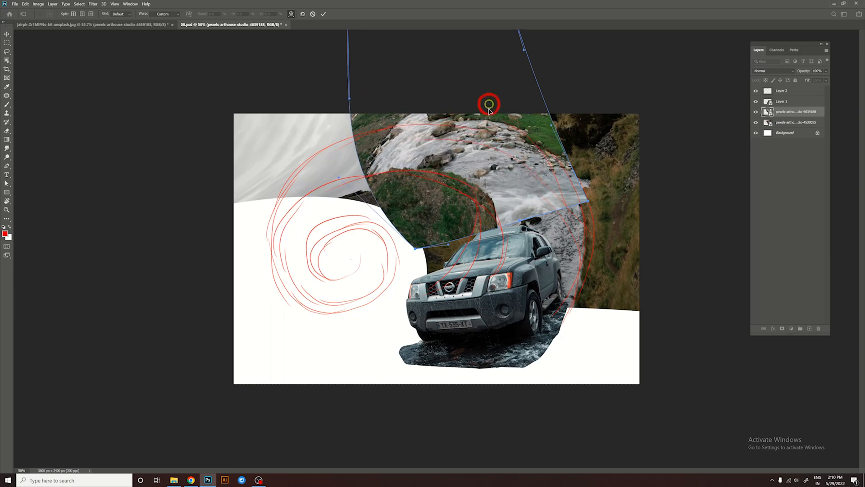
pyautogui.moveTo(383, 114); pyautogui.dragTo(379, 111)
pyautogui.moveTo(391, 171); pyautogui.dragTo(386, 175)
pyautogui.moveTo(456, 239); pyautogui.dragTo(442, 253)
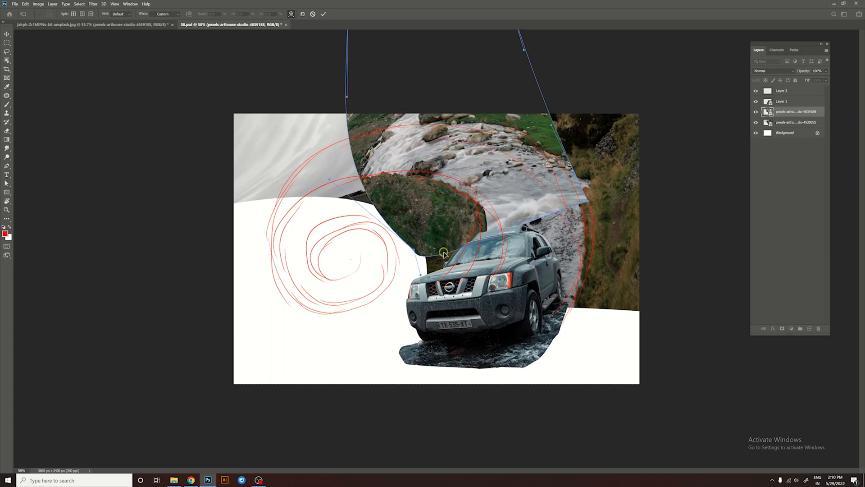
pyautogui.moveTo(442, 180); pyautogui.dragTo(438, 178)
# Step: Bend the outer corners of the 4639188 photo inward to meet the stream beside the car, and apply the transform
pyautogui.keyDown('ctrl'); pyautogui.keyDown('alt'); pyautogui.click(480, 83); pyautogui.keyUp('alt'); pyautogui.keyUp('ctrl')
pyautogui.moveTo(405, 111)
pyautogui.mouseDown()
pyautogui.moveTo(444, 93)
pyautogui.moveTo(405, 107)
pyautogui.mouseUp()
pyautogui.moveTo(507, 177); pyautogui.dragTo(511, 170)
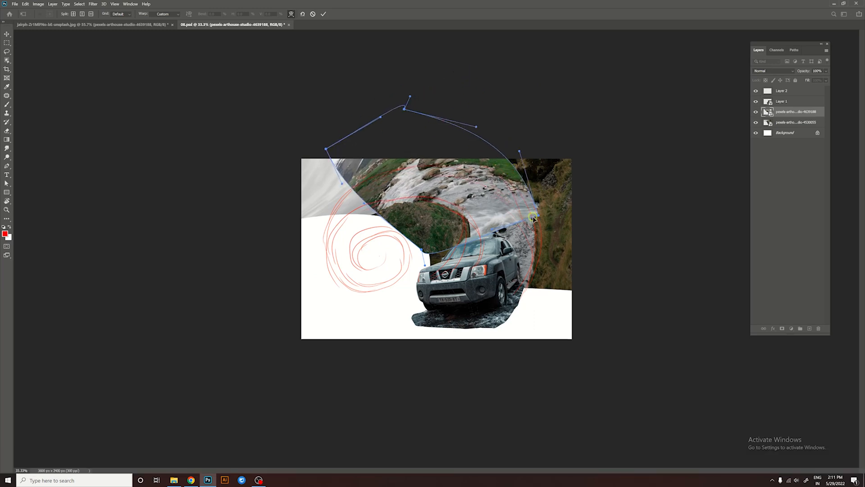
pyautogui.moveTo(531, 213); pyautogui.dragTo(533, 223)
pyautogui.moveTo(406, 165); pyautogui.dragTo(405, 155)
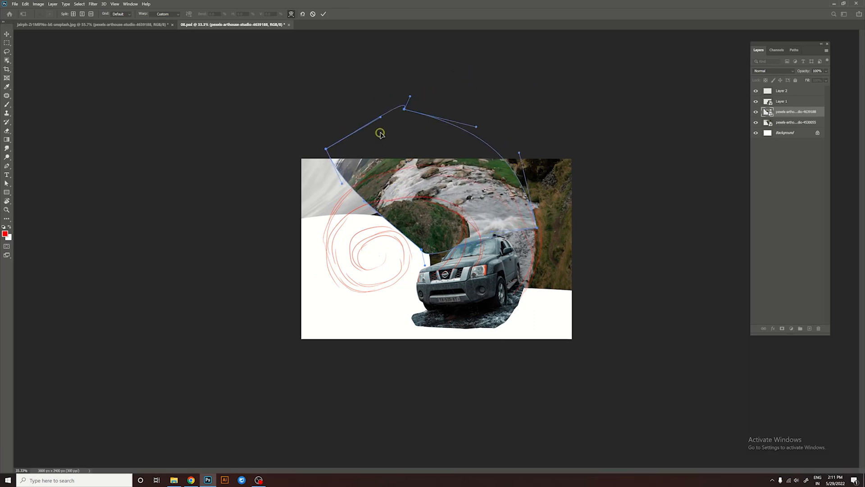
pyautogui.moveTo(396, 117); pyautogui.dragTo(385, 131)
pyautogui.press('Return')
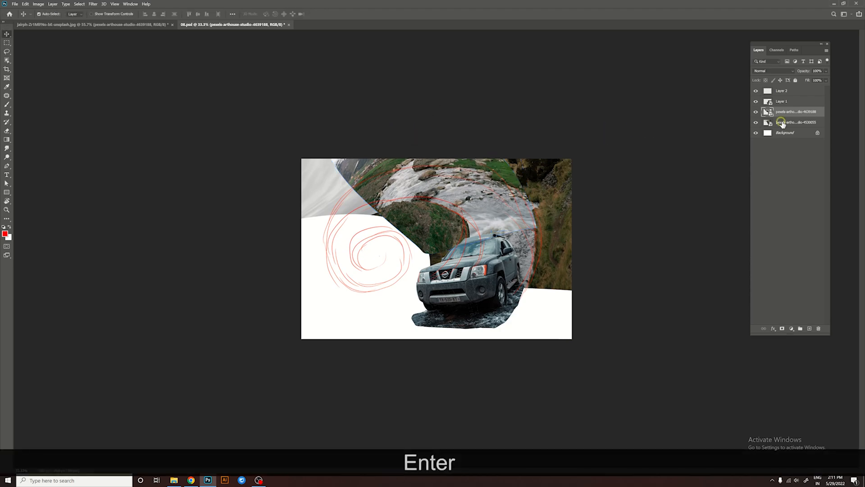
# Step: Place pexels-arthouse-studio-4530055 again above the 4639188 layer, scale it to about 11.5%, turn it sideways and flip it vertically
pyautogui.click(784, 113)
pyautogui.click(175, 479)
pyautogui.moveTo(255, 108); pyautogui.dragTo(83, 87)
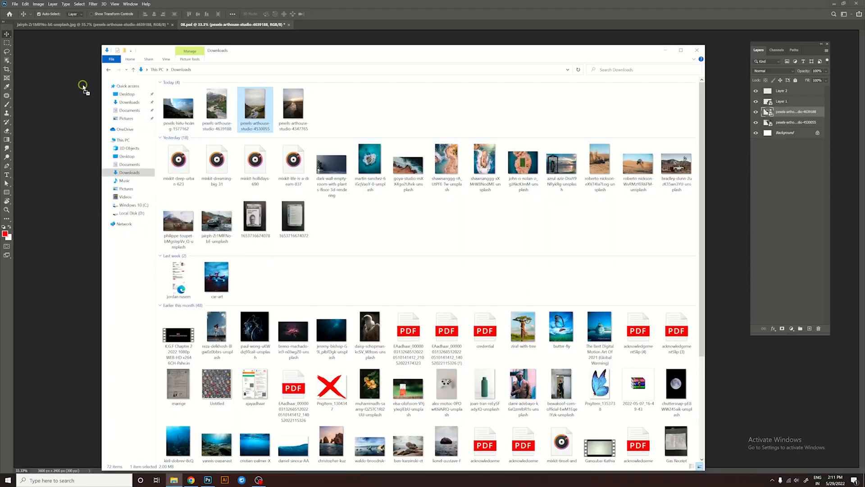
pyautogui.moveTo(481, 208); pyautogui.dragTo(360, 133)
pyautogui.moveTo(405, 284); pyautogui.dragTo(420, 61)
pyautogui.rightClick(364, 164)
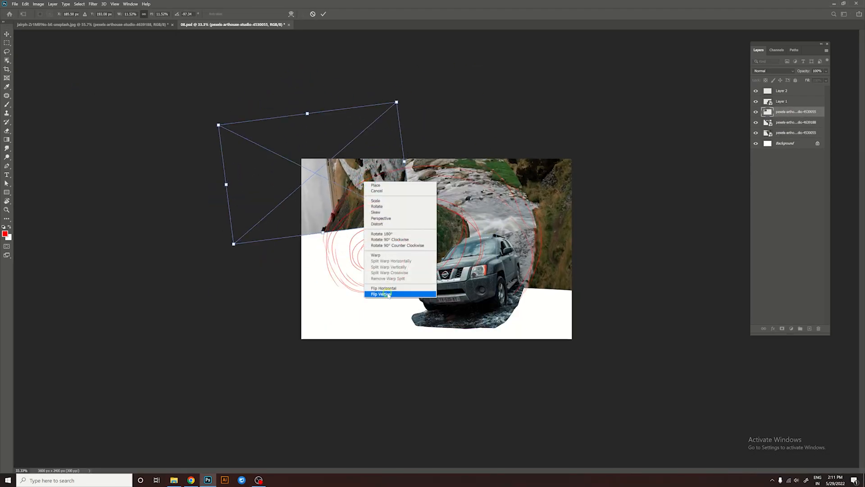
pyautogui.click(377, 294)
# Step: Warp the second 4530055 image so its river lines up with the upper stream and follows the sketched arc
pyautogui.hotkey('ctrl', 'space')
pyautogui.click(403, 218)
pyautogui.keyDown('ctrl'); pyautogui.click(370, 188); pyautogui.keyUp('ctrl')
pyautogui.press('space')
pyautogui.moveTo(334, 155); pyautogui.dragTo(442, 256)
pyautogui.rightClick(405, 215)
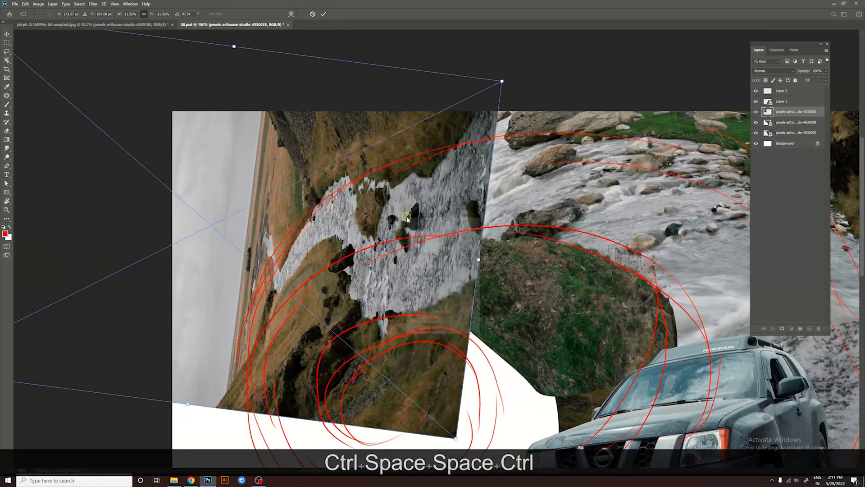
pyautogui.click(423, 293)
pyautogui.moveTo(388, 310); pyautogui.dragTo(373, 262)
pyautogui.moveTo(500, 81); pyautogui.dragTo(532, 131)
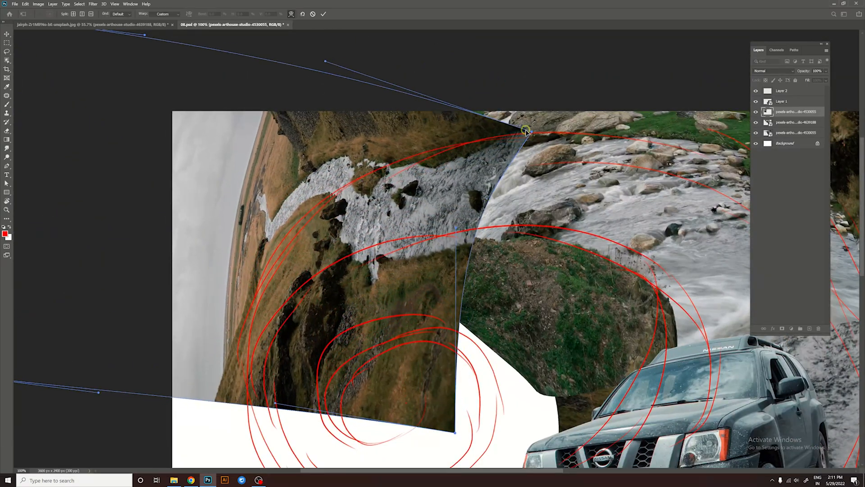
pyautogui.moveTo(430, 190); pyautogui.dragTo(433, 166)
pyautogui.moveTo(446, 339); pyautogui.dragTo(453, 321)
pyautogui.moveTo(315, 242); pyautogui.dragTo(329, 261)
# Step: Pull the outer corners of the second 4530055 image's warp downward to curl it around the spiral, and apply the transform
pyautogui.hotkey('ctrl', 'alt', 'space')
pyautogui.keyDown('ctrl'); pyautogui.keyDown('alt'); pyautogui.click(221, 168); pyautogui.keyUp('alt'); pyautogui.keyUp('ctrl')
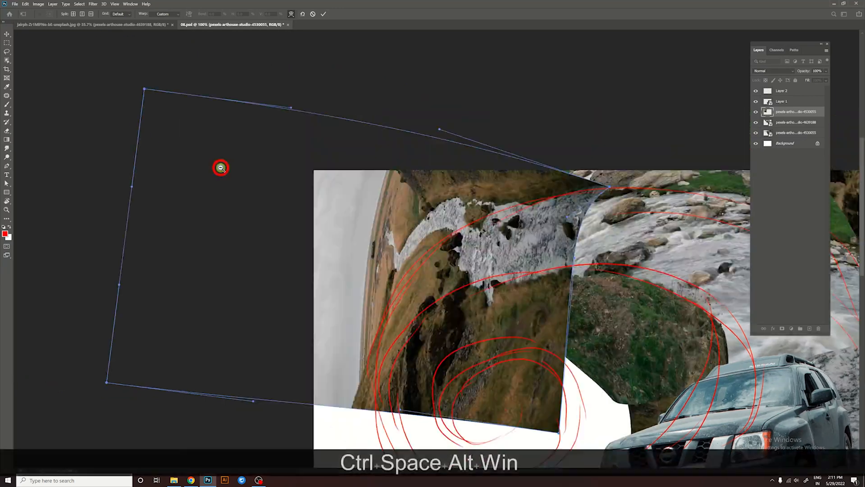
pyautogui.moveTo(36, 226); pyautogui.dragTo(98, 392)
pyautogui.moveTo(48, 67); pyautogui.dragTo(99, 275)
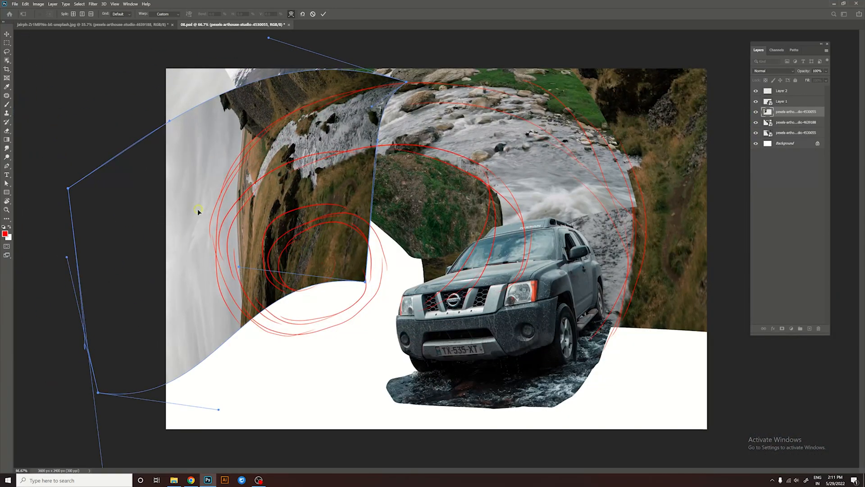
pyautogui.moveTo(198, 210); pyautogui.dragTo(180, 195)
pyautogui.moveTo(289, 229); pyautogui.dragTo(284, 212)
pyautogui.moveTo(195, 103); pyautogui.dragTo(205, 130)
pyautogui.moveTo(290, 155); pyautogui.dragTo(264, 133)
pyautogui.press('Return')
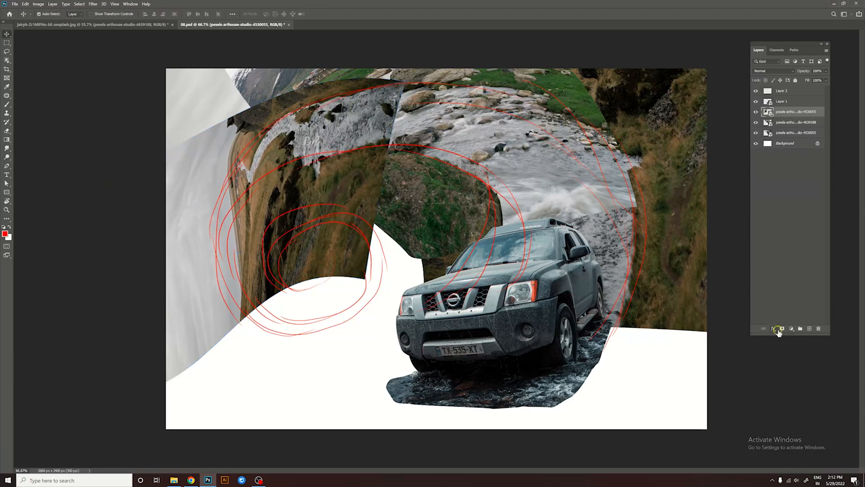
# Step: Add a black mask to the second 4530055 layer and reveal its river along the spiral arc with a soft round brush
pyautogui.hotkey('ctrl', 'i')
pyautogui.press('b')
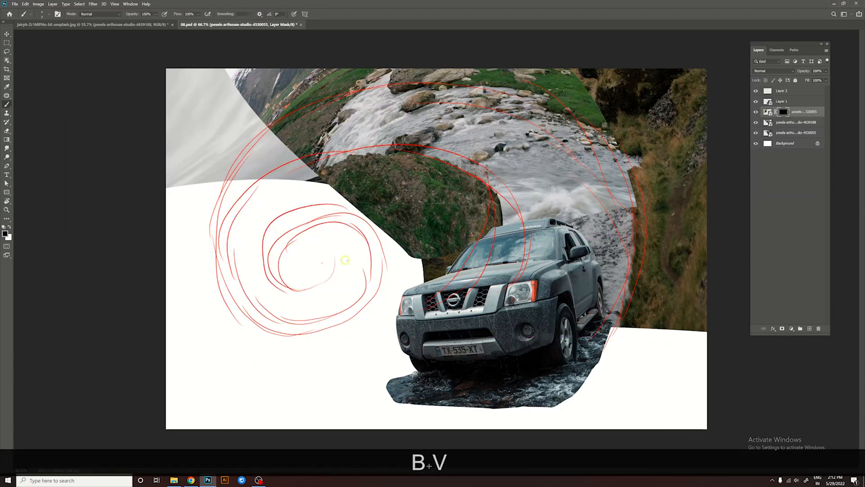
pyautogui.press(']')
pyautogui.press(']')
pyautogui.press(']')
pyautogui.press(']')
pyautogui.press(']')
pyautogui.press(']')
pyautogui.rightClick(337, 117)
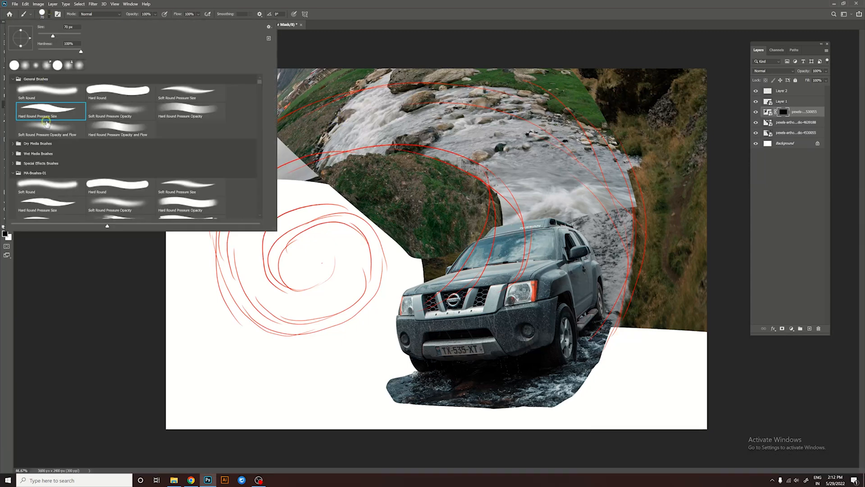
pyautogui.press(']')
pyautogui.press(']')
pyautogui.press(']')
pyautogui.press(']')
pyautogui.press('x')
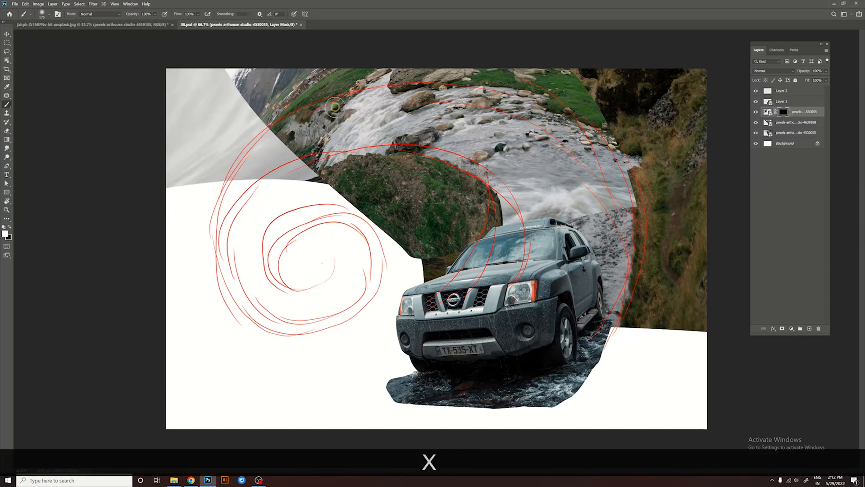
pyautogui.moveTo(315, 144)
pyautogui.mouseDown()
pyautogui.moveTo(284, 171)
pyautogui.moveTo(300, 165)
pyautogui.moveTo(349, 101)
pyautogui.moveTo(391, 123)
pyautogui.mouseUp()
pyautogui.press('x')
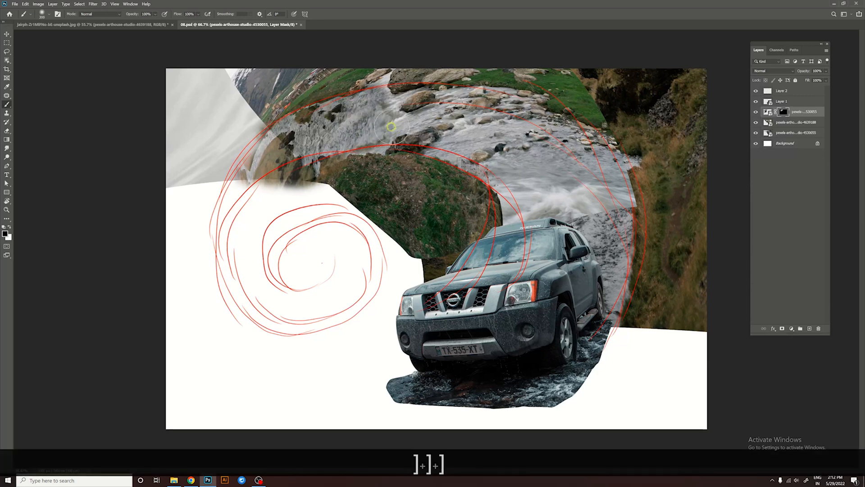
# Step: Add a black mask to the 4639188 layer and paint back only the stream between the upper arc and the car
pyautogui.click(756, 101)
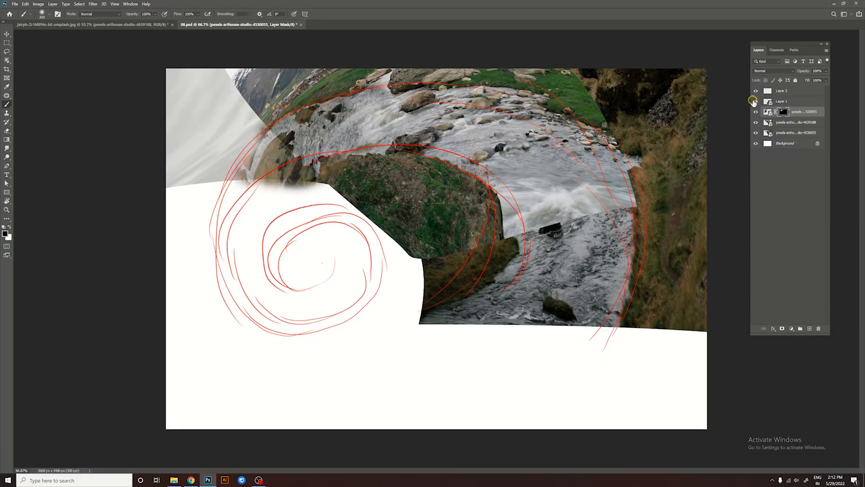
pyautogui.click(756, 101)
pyautogui.click(756, 123)
pyautogui.click(755, 123)
pyautogui.click(784, 124)
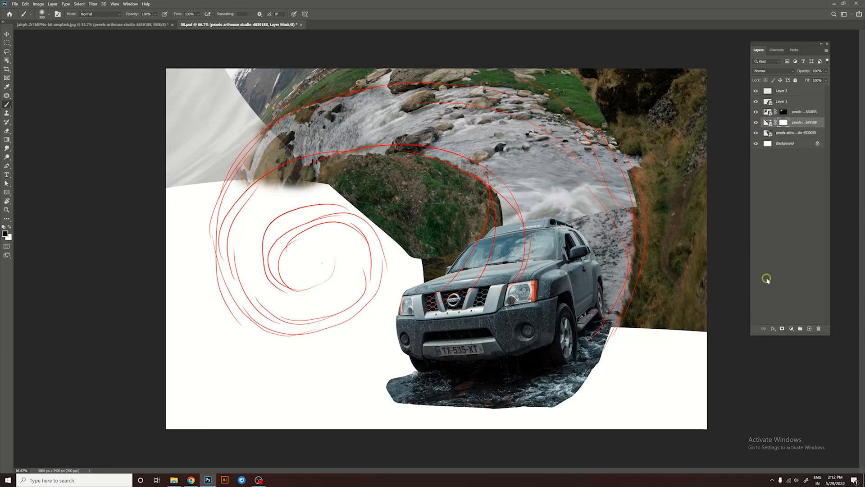
pyautogui.hotkey('ctrl', 'i')
pyautogui.press('x')
pyautogui.press('[')
pyautogui.press('[')
pyautogui.moveTo(538, 180)
pyautogui.mouseDown()
pyautogui.moveTo(497, 102)
pyautogui.moveTo(387, 113)
pyautogui.moveTo(496, 154)
pyautogui.moveTo(523, 194)
pyautogui.moveTo(546, 153)
pyautogui.moveTo(455, 86)
pyautogui.moveTo(372, 129)
pyautogui.mouseUp()
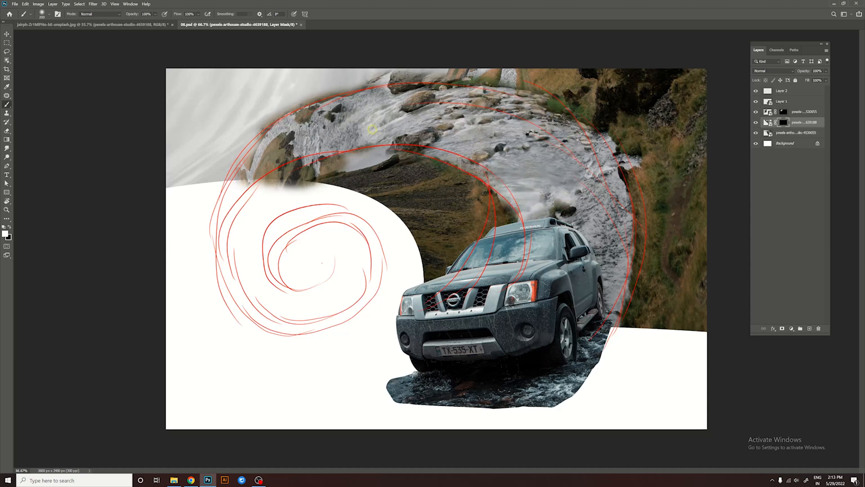
pyautogui.moveTo(559, 210)
pyautogui.mouseDown()
pyautogui.moveTo(581, 192)
pyautogui.moveTo(536, 163)
pyautogui.mouseUp()
pyautogui.press('x')
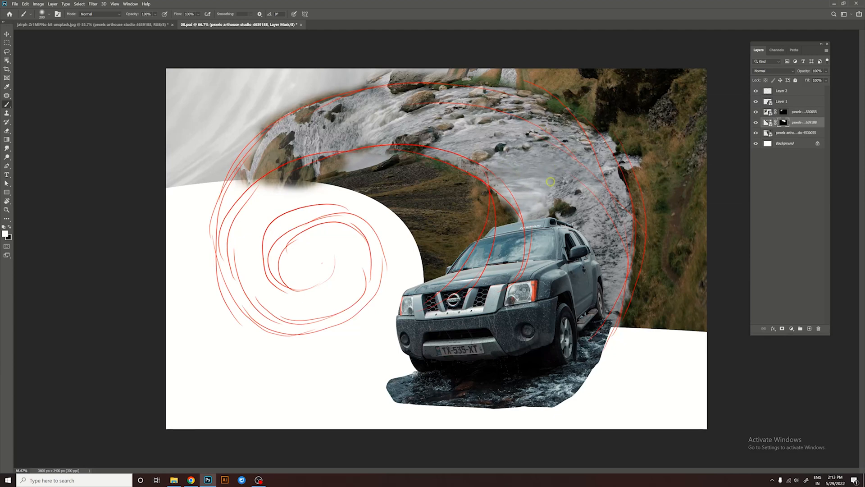
# Step: Add a black mask to the lowest 4530055 layer and paint back its stream and banks around the car
pyautogui.click(804, 132)
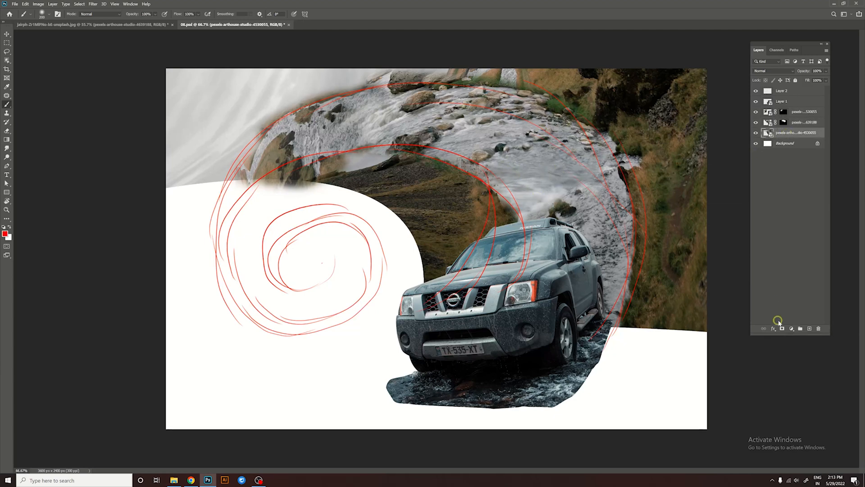
pyautogui.click(782, 328)
pyautogui.hotkey('ctrl', 'i')
pyautogui.press('c')
pyautogui.press('b')
pyautogui.press('x')
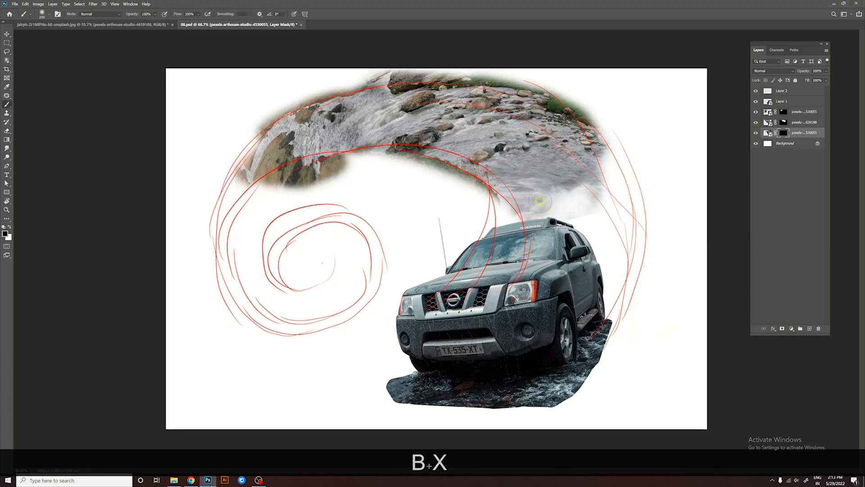
pyautogui.press('x')
pyautogui.moveTo(509, 204)
pyautogui.mouseDown()
pyautogui.moveTo(493, 194)
pyautogui.moveTo(600, 211)
pyautogui.moveTo(617, 323)
pyautogui.moveTo(627, 154)
pyautogui.moveTo(599, 112)
pyautogui.moveTo(639, 268)
pyautogui.moveTo(492, 99)
pyautogui.mouseUp()
pyautogui.press(']')
pyautogui.press(']')
pyautogui.press(']')
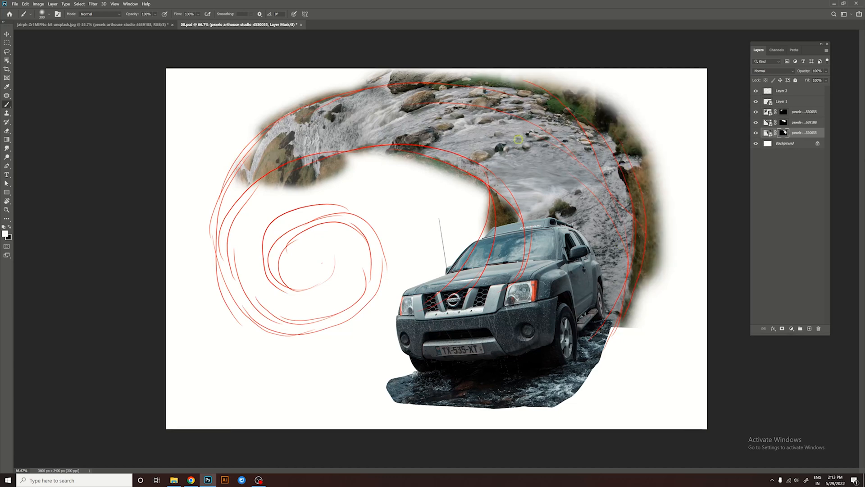
# Step: Refine the mask of the 4639188 layer above the car roof so its water blends into the lower river image
pyautogui.press('x')
pyautogui.moveTo(560, 211); pyautogui.dragTo(562, 204)
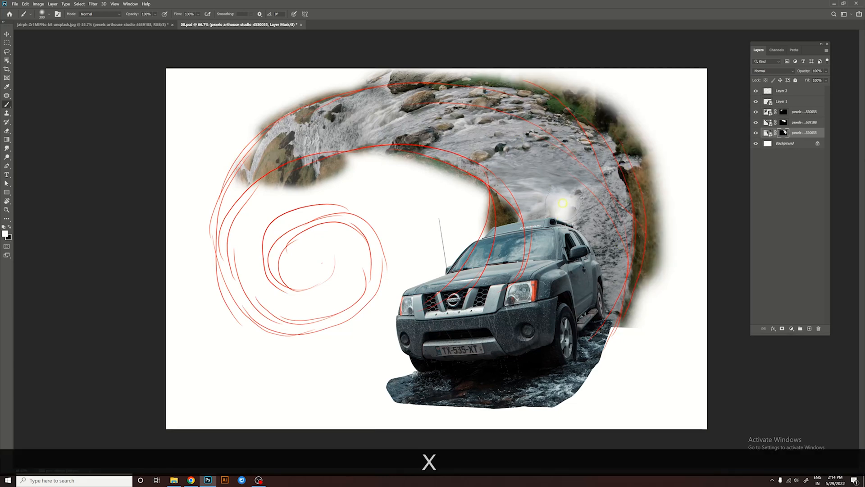
pyautogui.click(774, 123)
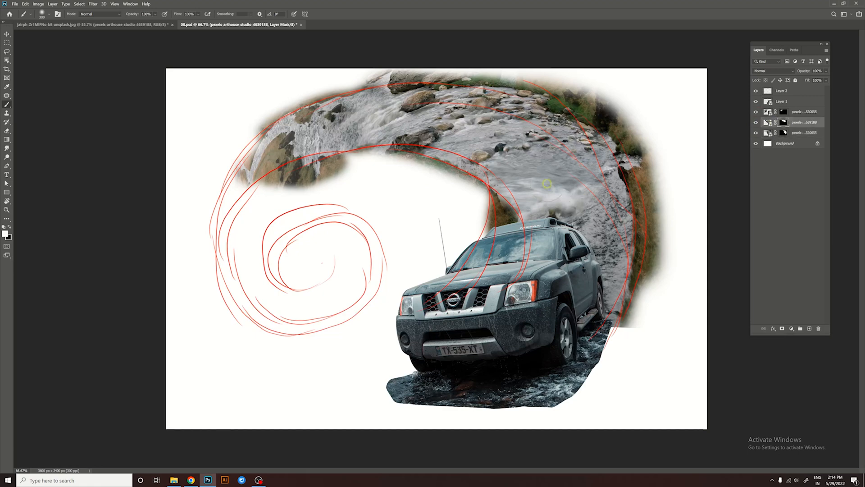
pyautogui.press('x')
pyautogui.moveTo(572, 210)
pyautogui.mouseDown()
pyautogui.moveTo(513, 164)
pyautogui.moveTo(519, 173)
pyautogui.moveTo(532, 170)
pyautogui.moveTo(531, 188)
pyautogui.moveTo(490, 176)
pyautogui.mouseUp()
pyautogui.click(553, 135)
pyautogui.press('x')
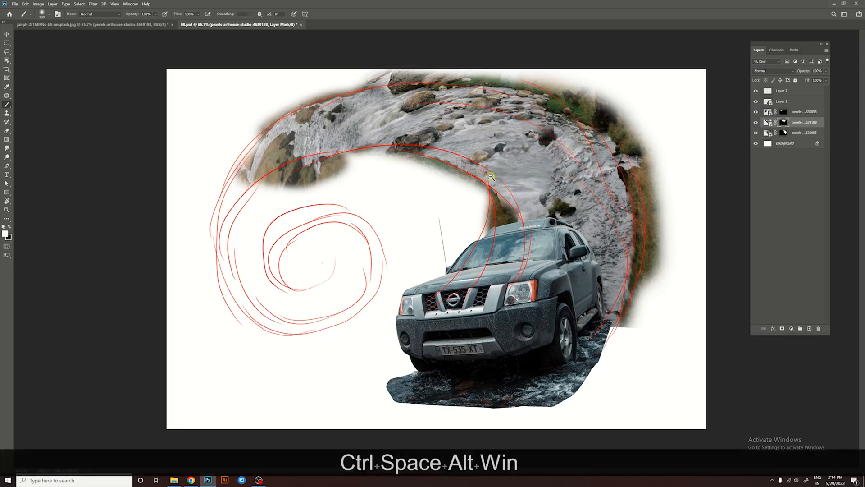
# Step: Place the 1577162 mountain landscape photo from the Downloads folder into 08.psd and order its layer directly above the Background
pyautogui.keyDown('ctrl'); pyautogui.keyDown('alt'); pyautogui.click(491, 176); pyautogui.keyUp('alt'); pyautogui.keyUp('ctrl')
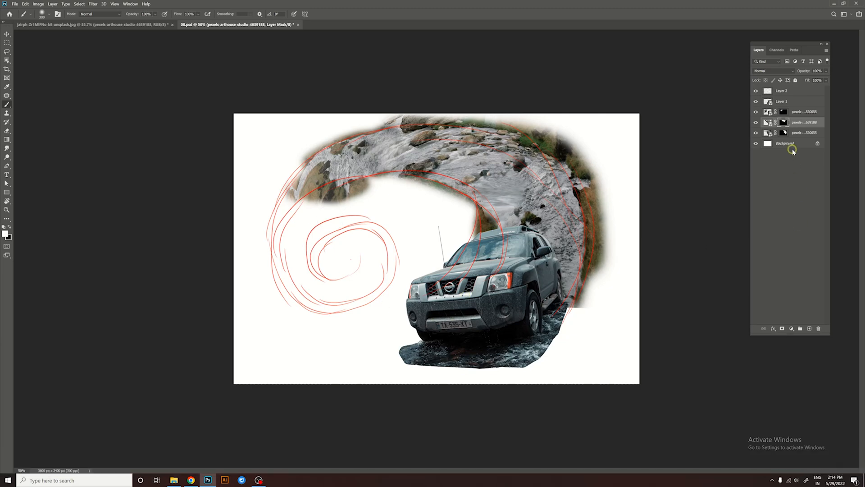
pyautogui.click(174, 480)
pyautogui.moveTo(178, 109); pyautogui.dragTo(328, 148)
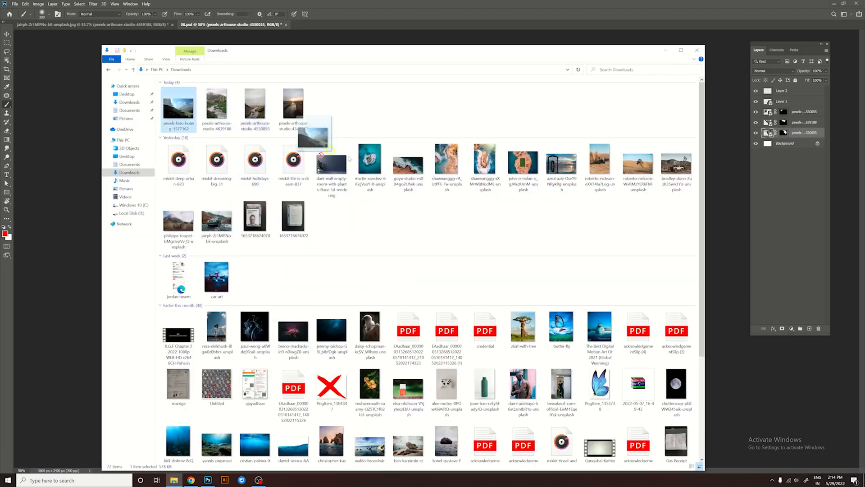
pyautogui.moveTo(739, 142); pyautogui.dragTo(740, 143)
pyautogui.moveTo(799, 133); pyautogui.dragTo(799, 149)
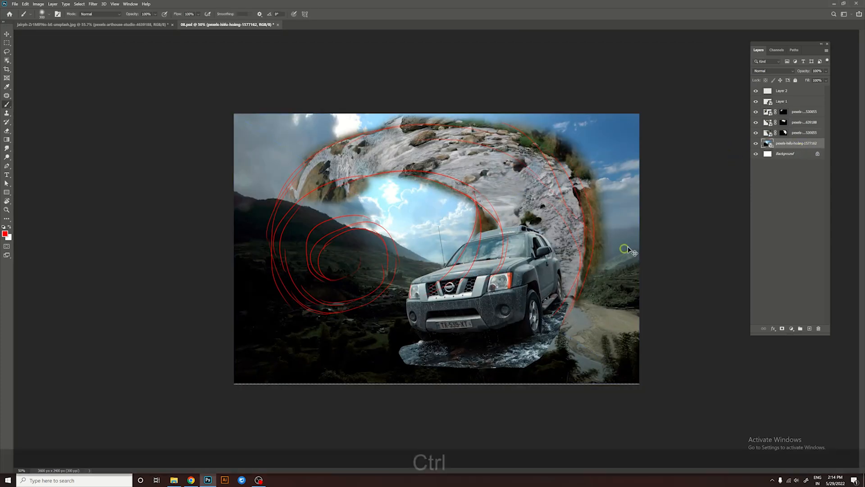
# Step: Shift the landscape photo to the left and warp its top-left corner up and inward and its bottom-right corner to the canvas corner
pyautogui.hotkey('ctrl', 't')
pyautogui.moveTo(620, 293); pyautogui.dragTo(526, 307)
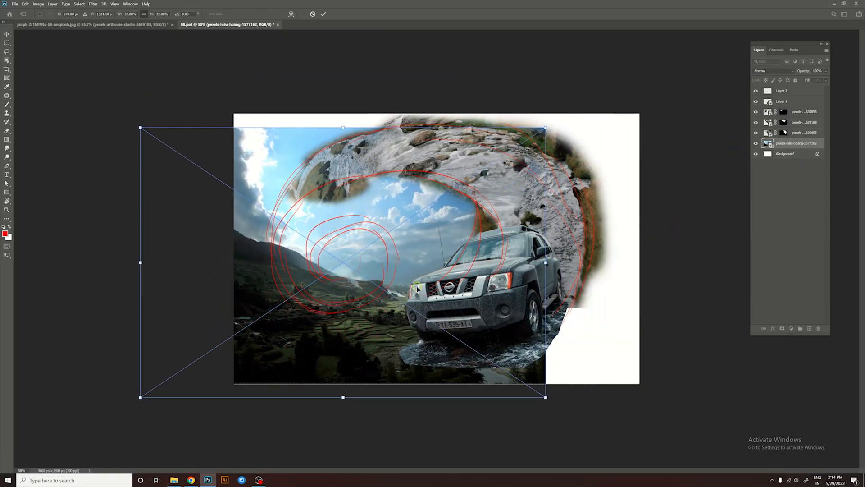
pyautogui.rightClick(340, 270)
pyautogui.click(358, 338)
pyautogui.moveTo(140, 127); pyautogui.dragTo(218, 30)
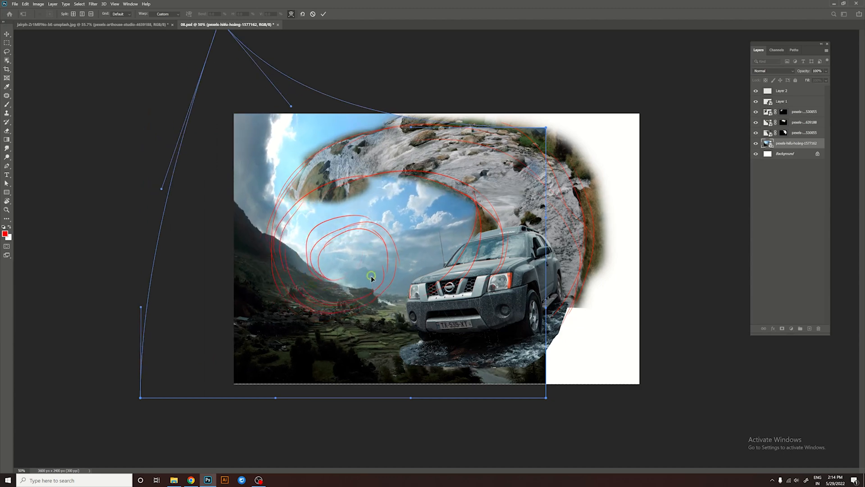
pyautogui.moveTo(188, 320); pyautogui.dragTo(183, 336)
pyautogui.moveTo(539, 396); pyautogui.dragTo(640, 381)
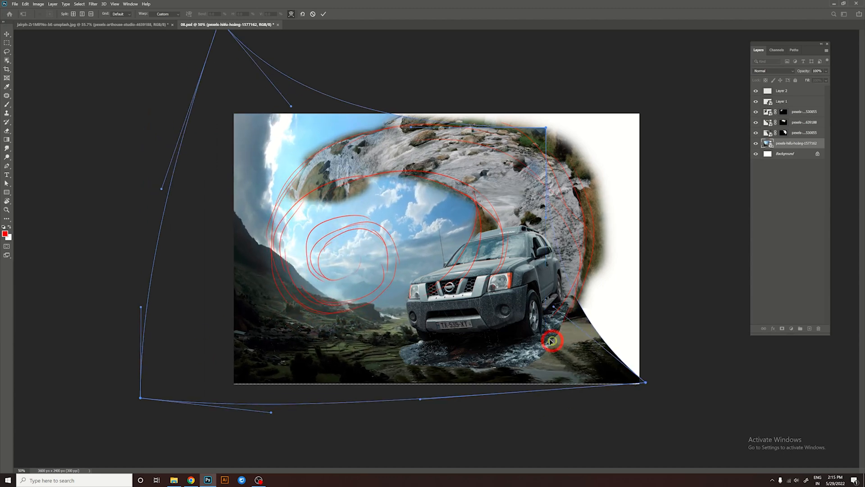
pyautogui.moveTo(254, 64); pyautogui.dragTo(324, 48)
pyautogui.moveTo(225, 172); pyautogui.dragTo(200, 135)
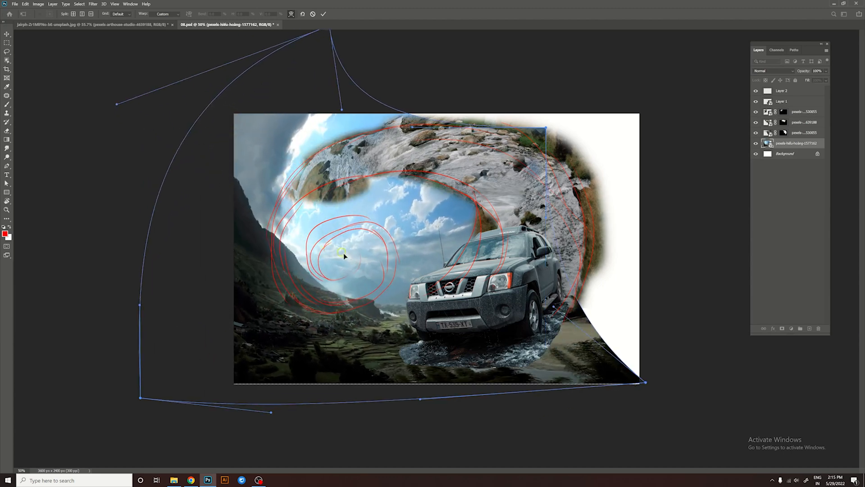
# Step: Add a cross split to the warp inside the spiral and bow the landscape's left side and lower-left edge outward
pyautogui.press('super')
pyautogui.press('alt')
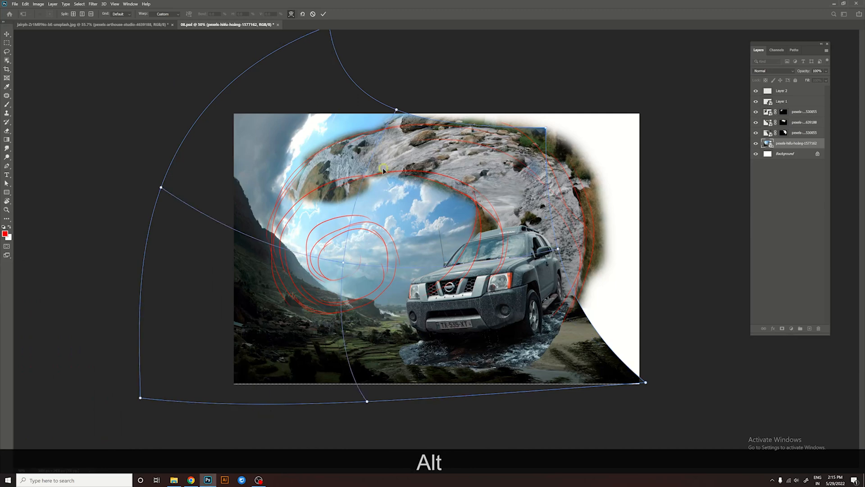
pyautogui.keyDown('ctrl'); pyautogui.keyDown('alt'); pyautogui.click(384, 219); pyautogui.keyUp('alt'); pyautogui.keyUp('ctrl')
pyautogui.moveTo(297, 153); pyautogui.dragTo(287, 140)
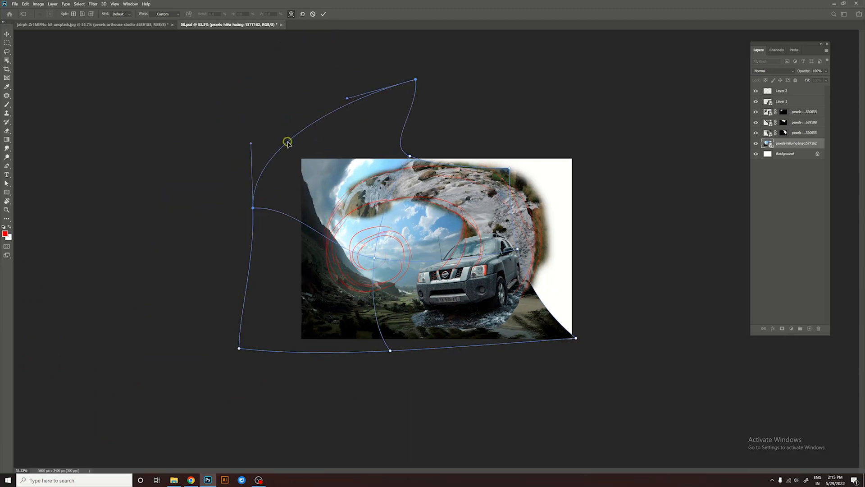
pyautogui.moveTo(253, 208); pyautogui.dragTo(240, 194)
pyautogui.moveTo(239, 348); pyautogui.dragTo(221, 296)
pyautogui.moveTo(296, 323); pyautogui.dragTo(284, 344)
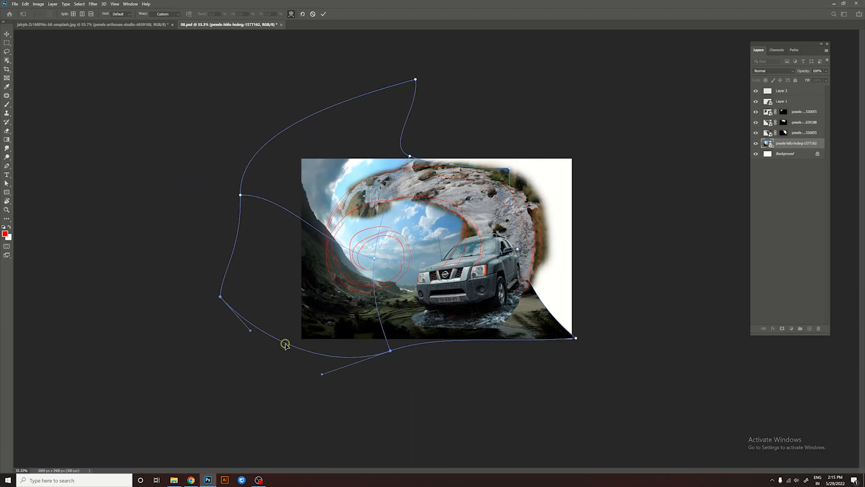
# Step: Extend the landscape warp's lower-right corner past the canvas, sweep its top edge rightward in a curve, and apply the warp
pyautogui.moveTo(412, 348); pyautogui.dragTo(410, 358)
pyautogui.moveTo(564, 335); pyautogui.dragTo(577, 362)
pyautogui.moveTo(415, 79); pyautogui.dragTo(512, 94)
pyautogui.moveTo(332, 154); pyautogui.dragTo(274, 129)
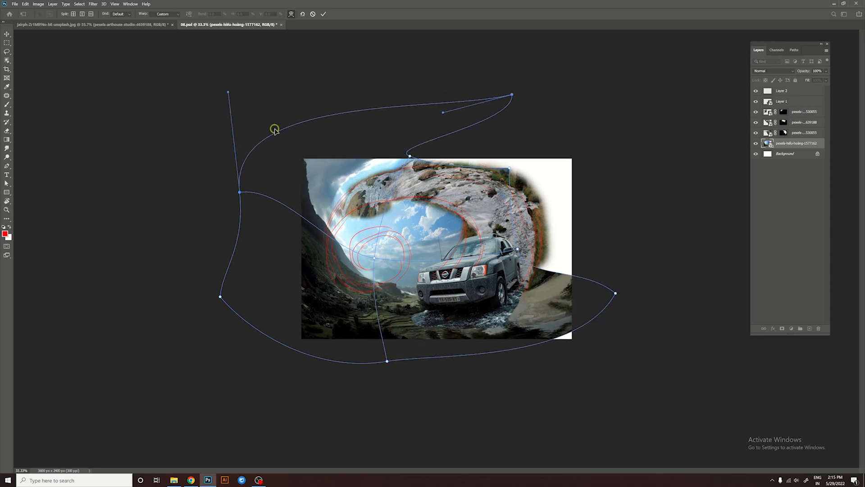
pyautogui.moveTo(410, 156); pyautogui.dragTo(436, 150)
pyautogui.moveTo(513, 100); pyautogui.dragTo(513, 105)
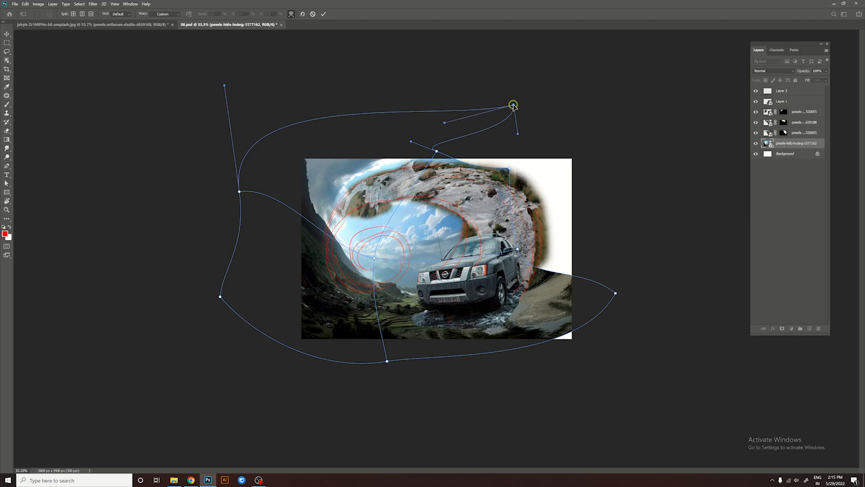
pyautogui.press('Return')
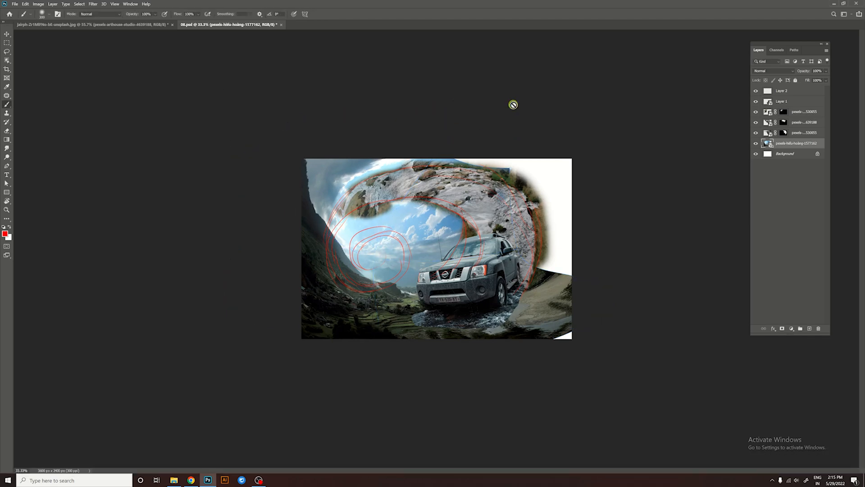
# Step: Compare the composite with the red spiral sketch on Layer 2 hidden and shown
pyautogui.keyDown('ctrl'); pyautogui.click(485, 201); pyautogui.keyUp('ctrl')
pyautogui.keyDown('ctrl'); pyautogui.keyDown('alt'); pyautogui.click(485, 201); pyautogui.keyUp('alt'); pyautogui.keyUp('ctrl')
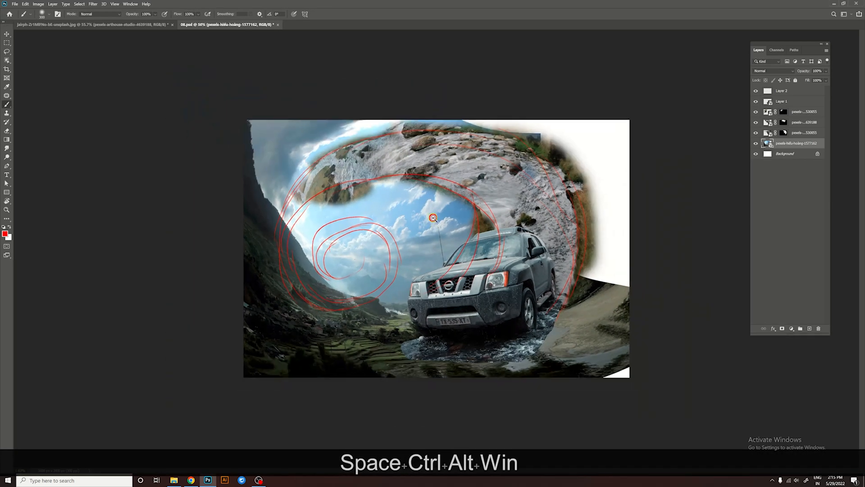
pyautogui.click(756, 90)
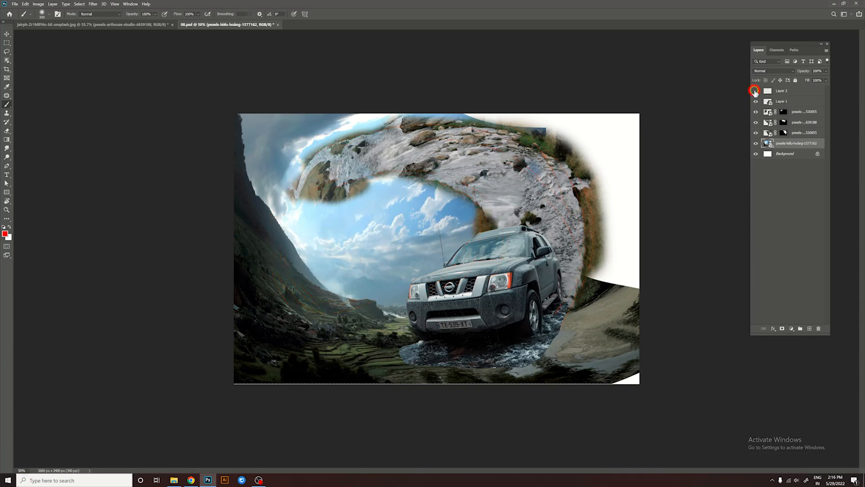
pyautogui.click(756, 90)
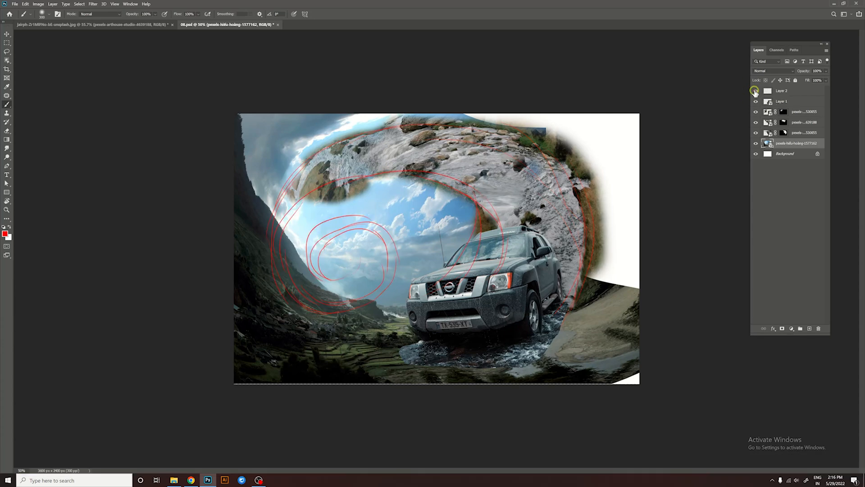
pyautogui.click(756, 91)
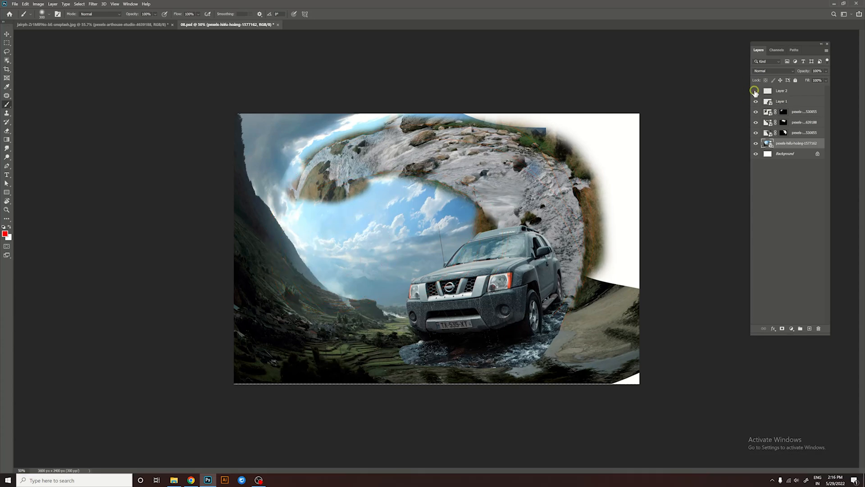
pyautogui.click(756, 91)
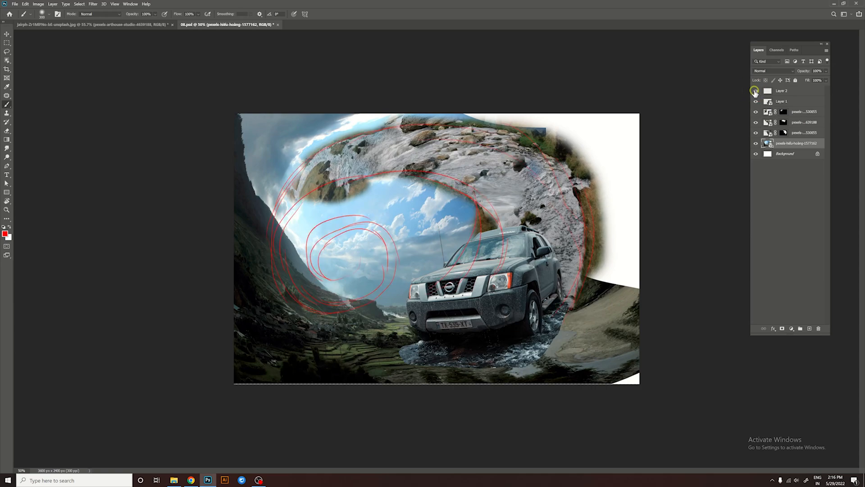
# Step: Try to taper the three masked river layers toward the top together with a perspective transform
pyautogui.press('r')
pyautogui.moveTo(586, 127); pyautogui.dragTo(535, 196)
pyautogui.click(798, 133)
pyautogui.keyDown('shift'); pyautogui.click(797, 113); pyautogui.keyUp('shift')
pyautogui.hotkey('ctrl', 't')
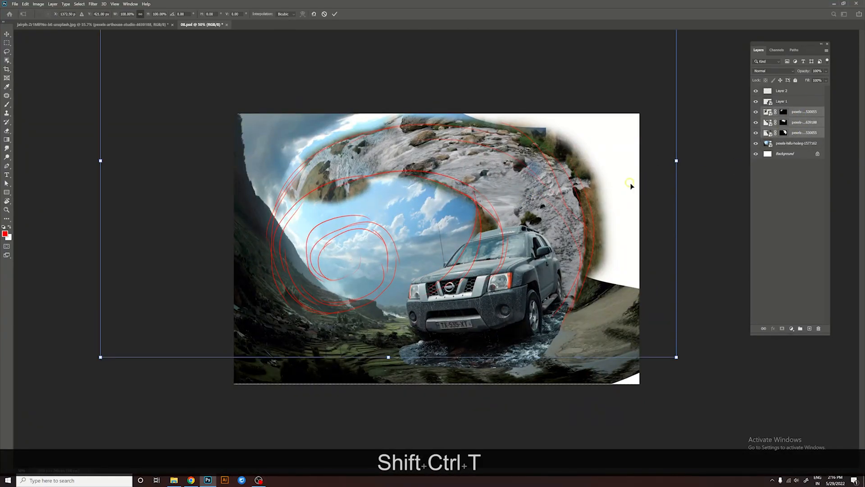
pyautogui.keyDown('ctrl'); pyautogui.keyDown('alt'); pyautogui.click(493, 189); pyautogui.keyUp('alt'); pyautogui.keyUp('ctrl')
pyautogui.rightClick(489, 173)
pyautogui.click(507, 209)
pyautogui.moveTo(596, 59); pyautogui.dragTo(598, 79)
pyautogui.moveTo(212, 60); pyautogui.dragTo(304, 86)
pyautogui.moveTo(441, 147); pyautogui.dragTo(455, 185)
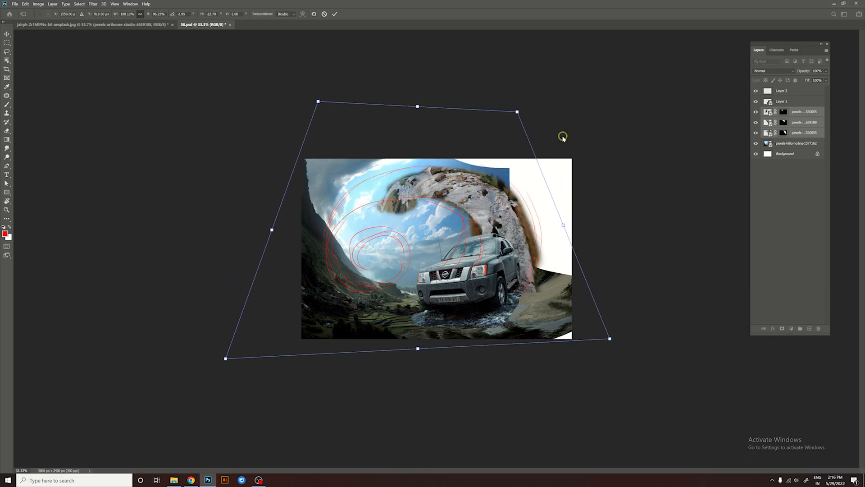
pyautogui.press('Return')
pyautogui.press('r')
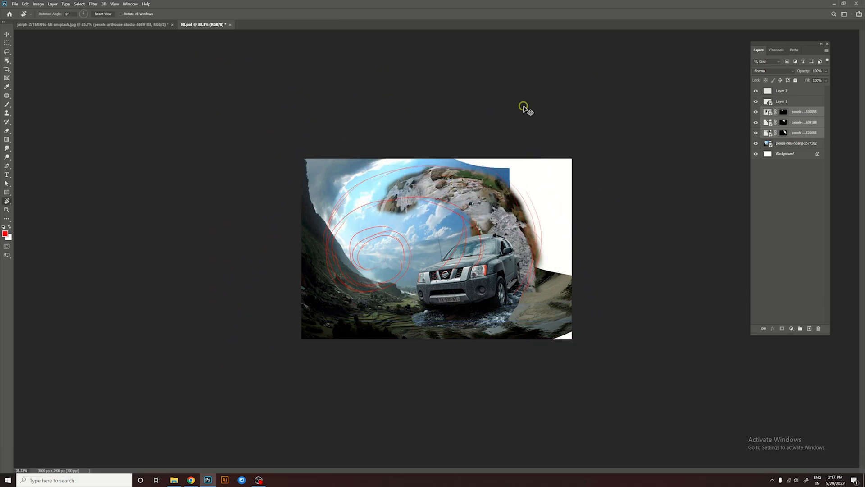
pyautogui.hotkey('ctrl', 'z')
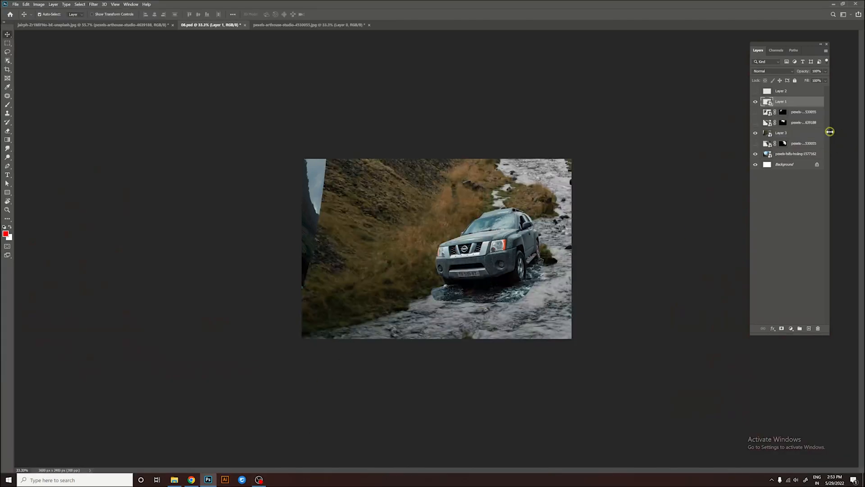
# Step: Add a mask to Layer 3 and hide its hillside beside the river with a hard round brush, revealing the landscape
pyautogui.click(794, 209)
pyautogui.press('b')
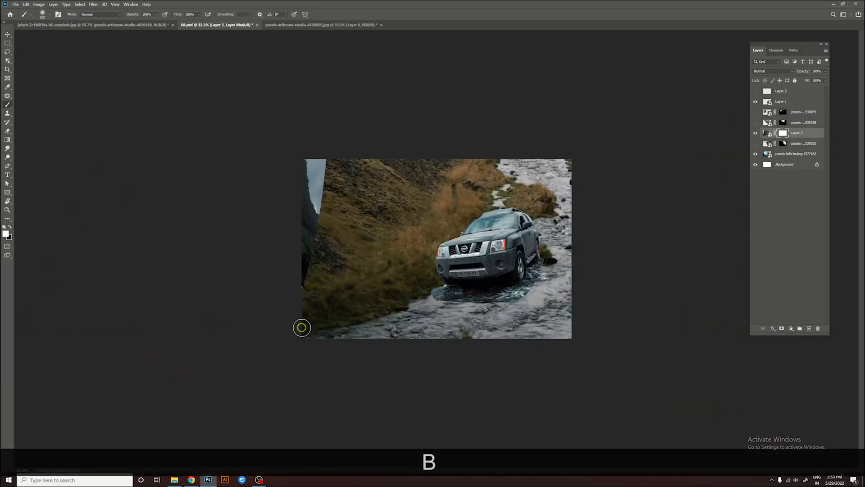
pyautogui.click(41, 15)
pyautogui.click(88, 95)
pyautogui.click(354, 296)
pyautogui.press('x')
pyautogui.moveTo(301, 321)
pyautogui.mouseDown()
pyautogui.moveTo(420, 282)
pyautogui.moveTo(454, 251)
pyautogui.moveTo(479, 207)
pyautogui.moveTo(482, 172)
pyautogui.moveTo(380, 186)
pyautogui.moveTo(386, 195)
pyautogui.moveTo(311, 223)
pyautogui.moveTo(432, 154)
pyautogui.moveTo(441, 206)
pyautogui.moveTo(333, 290)
pyautogui.moveTo(388, 223)
pyautogui.moveTo(388, 172)
pyautogui.mouseUp()
pyautogui.press(']')
pyautogui.press(']')
pyautogui.press(']')
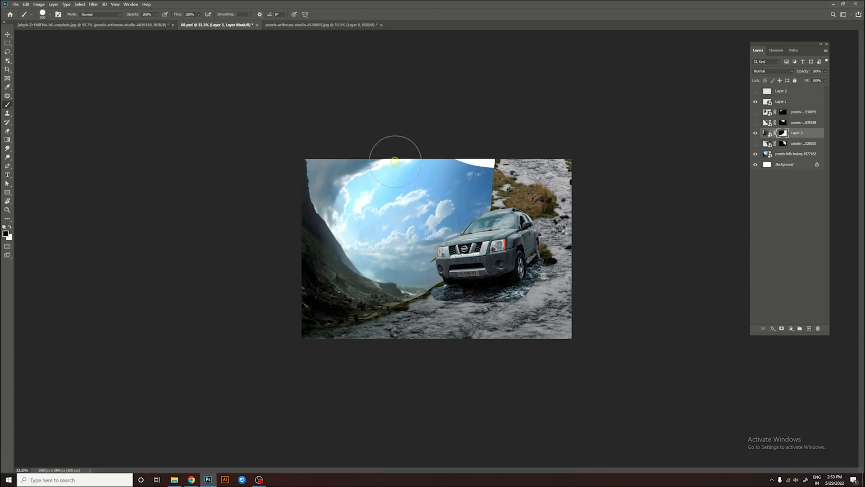
# Step: Refine Layer 3's mask above the car roof with black and white strokes to shape the river's upper edge
pyautogui.moveTo(472, 196); pyautogui.dragTo(523, 156)
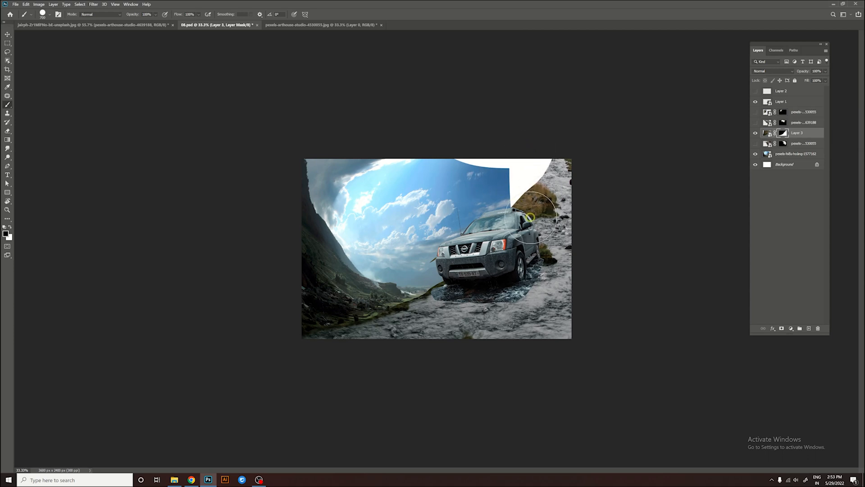
pyautogui.press('x')
pyautogui.moveTo(530, 217); pyautogui.dragTo(541, 152)
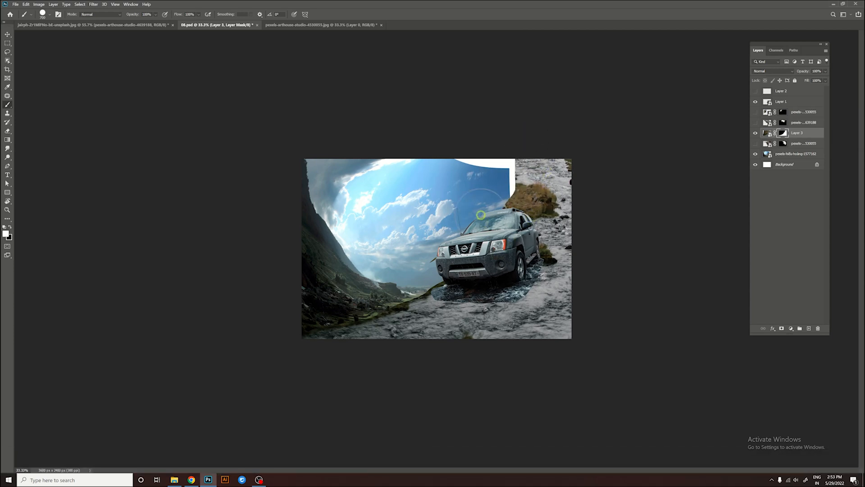
pyautogui.press('x')
pyautogui.moveTo(493, 185)
pyautogui.mouseDown()
pyautogui.moveTo(496, 167)
pyautogui.moveTo(473, 134)
pyautogui.mouseUp()
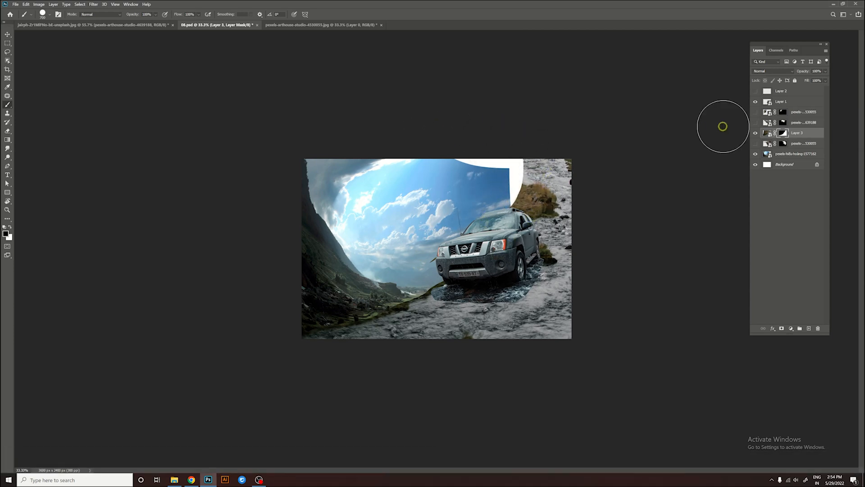
# Step: Bring the original 4639188 stream photo into 08.psd as a smart object and order its layer below Layer 3
pyautogui.click(755, 122)
pyautogui.doubleClick(766, 122)
pyautogui.rightClick(791, 95)
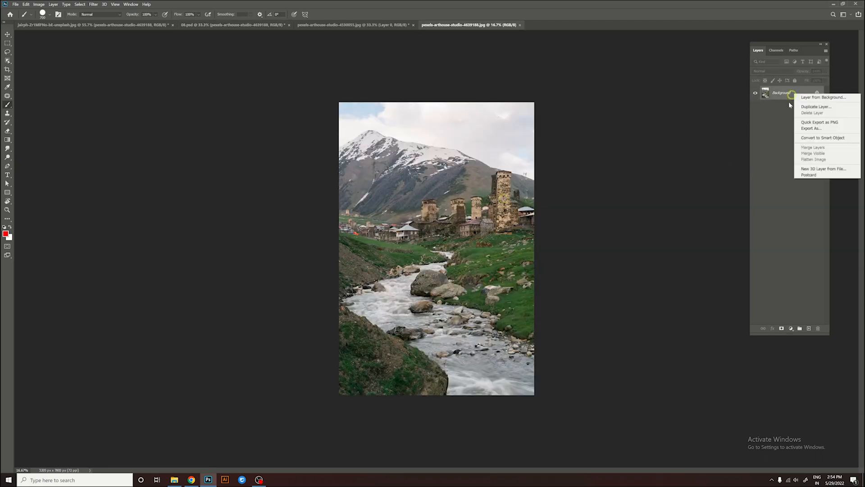
pyautogui.click(823, 138)
pyautogui.press('v')
pyautogui.moveTo(473, 266); pyautogui.dragTo(387, 207)
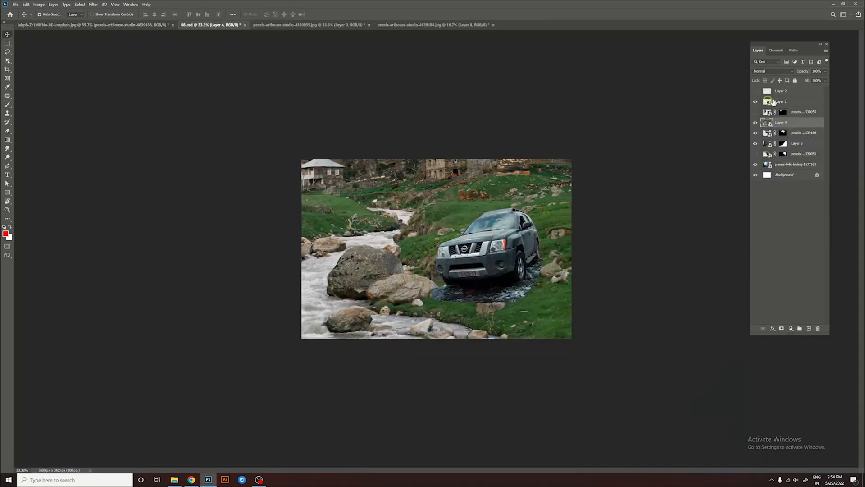
pyautogui.moveTo(773, 103); pyautogui.dragTo(775, 148)
# Step: Try fitting the inserted stream photo beside the car at 10.77% scale with different rotations, and delete its layer
pyautogui.hotkey('ctrl', 't')
pyautogui.moveTo(389, 180); pyautogui.dragTo(355, 162)
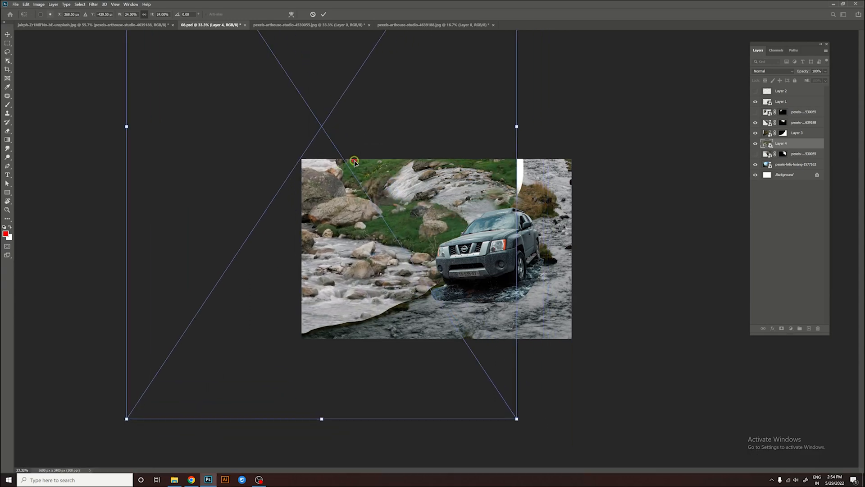
pyautogui.press('Return')
pyautogui.hotkey('ctrl', 't')
pyautogui.moveTo(517, 418); pyautogui.dragTo(407, 255)
pyautogui.moveTo(341, 211); pyautogui.dragTo(399, 291)
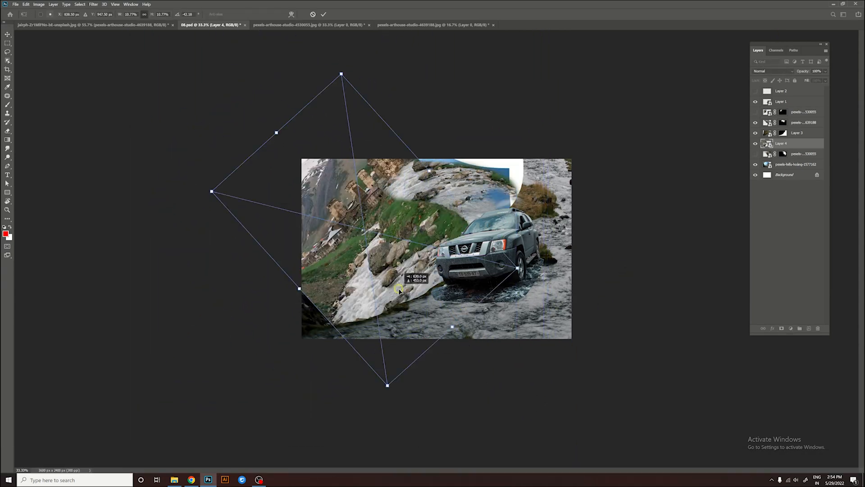
pyautogui.moveTo(540, 233); pyautogui.dragTo(506, 371)
pyautogui.moveTo(391, 298); pyautogui.dragTo(354, 289)
pyautogui.press('Return')
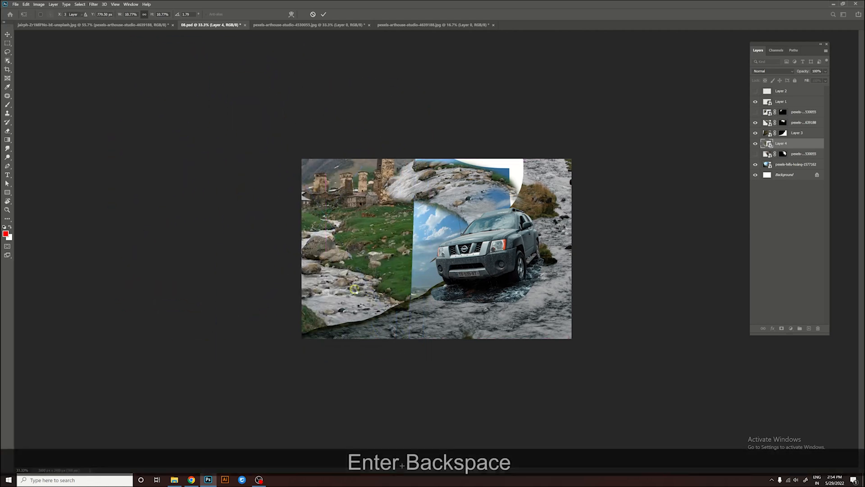
pyautogui.press('BackSpace')
# Step: Delete the masked 4639188 layer and both masked 4530055 layers, keeping Layer 3 as the river
pyautogui.click(755, 134)
pyautogui.click(755, 135)
pyautogui.click(755, 120)
pyautogui.click(754, 121)
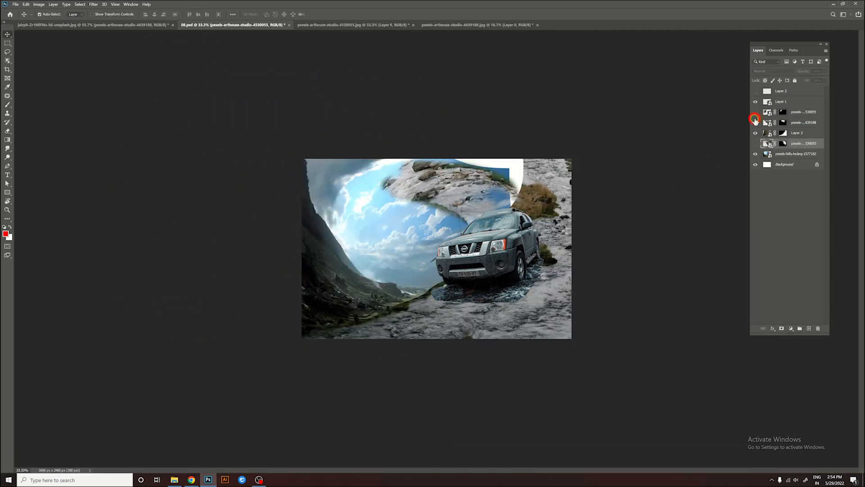
pyautogui.click(754, 121)
pyautogui.click(802, 123)
pyautogui.keyDown('shift'); pyautogui.click(801, 112); pyautogui.keyUp('shift')
pyautogui.press('BackSpace')
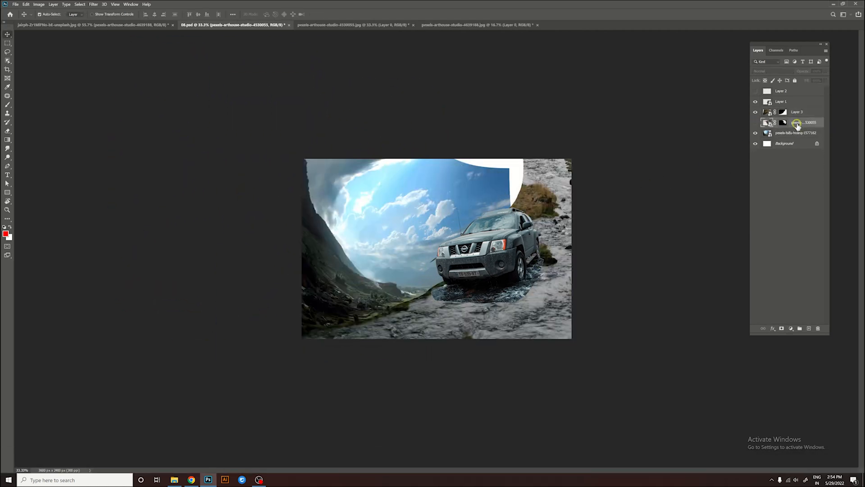
pyautogui.press('BackSpace')
# Step: Convert the photo embedded in the hidden 4530055 layer to a smart object, bring it into 08.psd and order it below Layer 3
pyautogui.doubleClick(796, 123)
pyautogui.rightClick(802, 88)
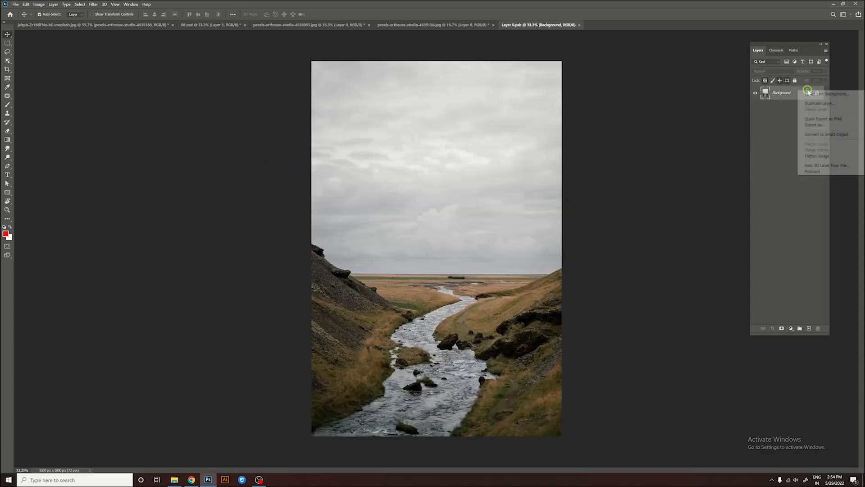
pyautogui.click(820, 119)
pyautogui.moveTo(479, 351); pyautogui.dragTo(352, 173)
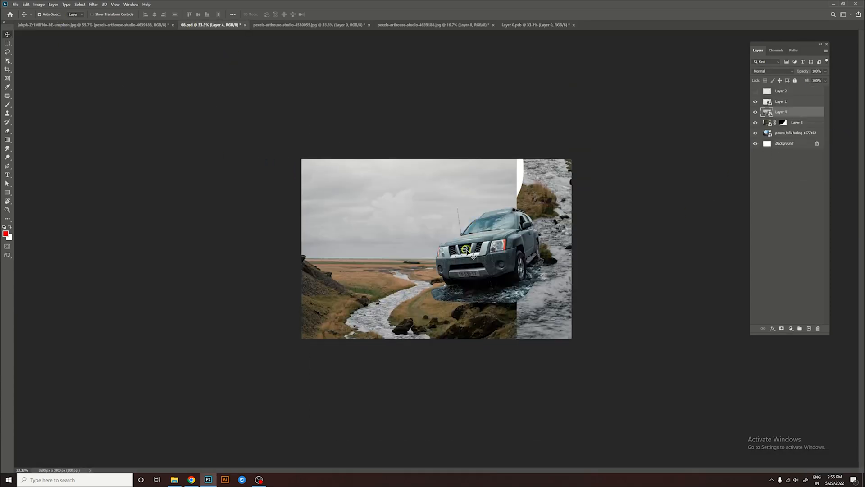
pyautogui.hotkey('ctrl', '[')
# Step: Rotate Layer 4 so its sky fills the canvas's left side, reposition it behind the car and tilt its horizon diagonally
pyautogui.hotkey('ctrl', 't')
pyautogui.moveTo(519, 90); pyautogui.dragTo(270, 127)
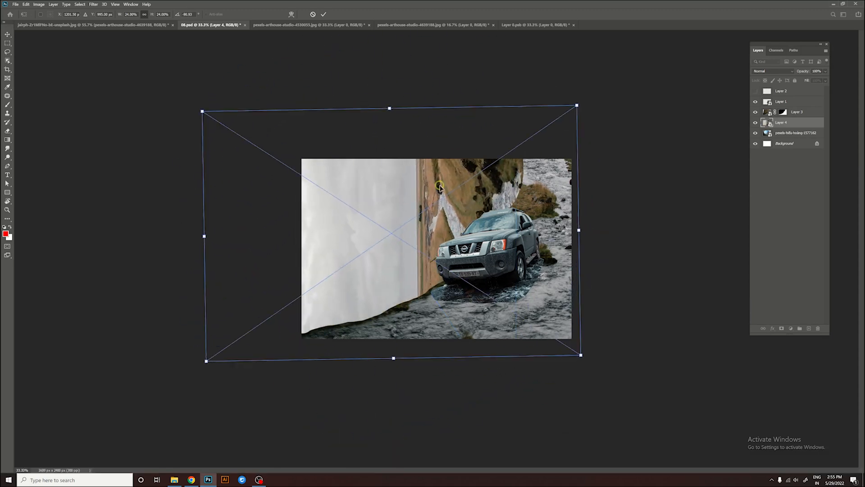
pyautogui.moveTo(444, 197); pyautogui.dragTo(426, 159)
pyautogui.rightClick(448, 206)
pyautogui.click(484, 319)
pyautogui.moveTo(495, 287); pyautogui.dragTo(537, 288)
# Step: Warp Layer 4 by pulling its lower corners below the canvas and its upper-left corner outward to the left
pyautogui.rightClick(411, 242)
pyautogui.click(422, 314)
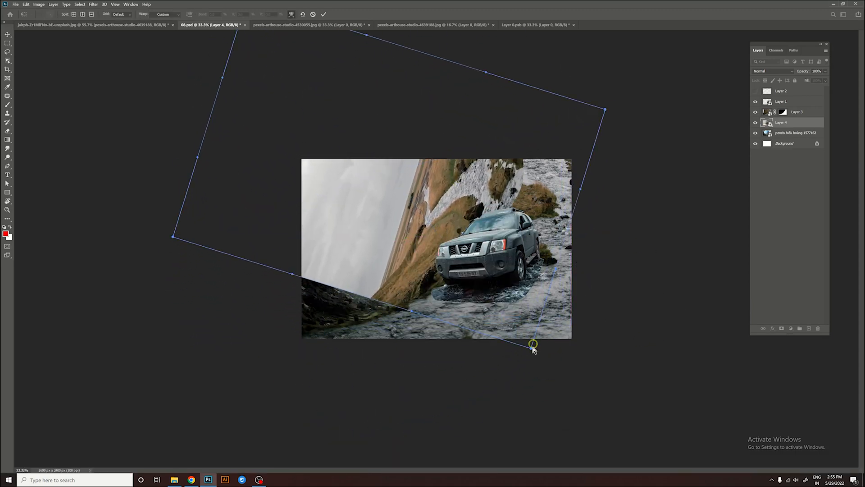
pyautogui.moveTo(531, 348); pyautogui.dragTo(459, 432)
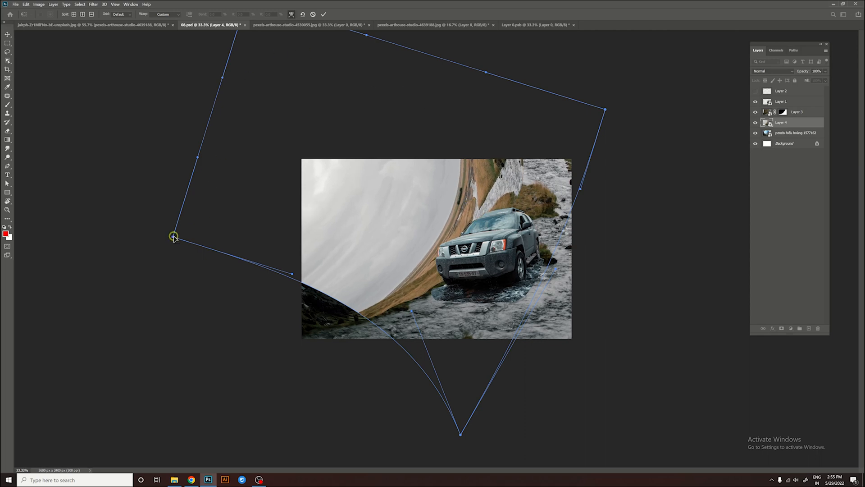
pyautogui.moveTo(173, 236); pyautogui.dragTo(154, 443)
pyautogui.moveTo(469, 206); pyautogui.dragTo(413, 183)
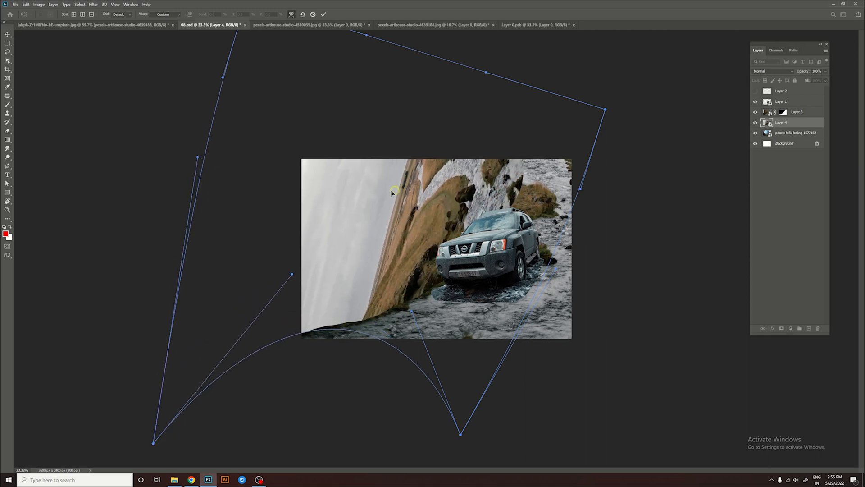
pyautogui.keyDown('ctrl'); pyautogui.keyDown('alt'); pyautogui.click(392, 193); pyautogui.keyUp('alt'); pyautogui.keyUp('ctrl')
pyautogui.keyDown('ctrl'); pyautogui.keyDown('alt'); pyautogui.click(392, 193); pyautogui.keyUp('alt'); pyautogui.keyUp('ctrl')
pyautogui.moveTo(361, 137); pyautogui.dragTo(271, 221)
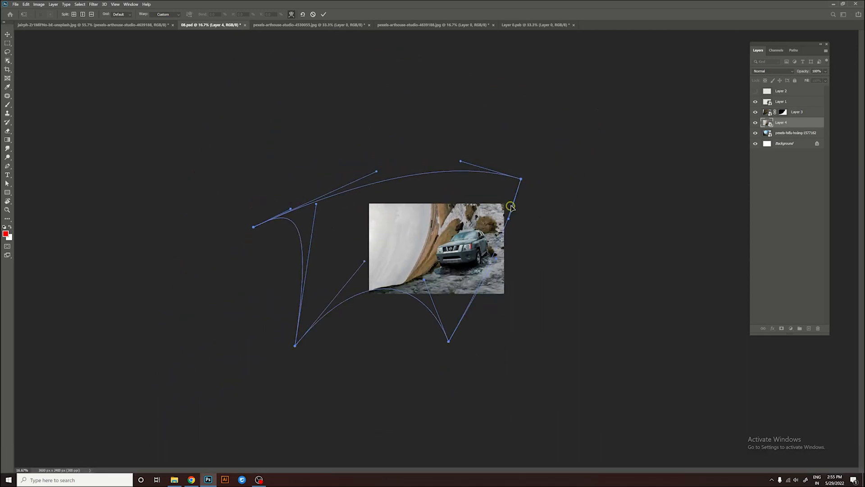
# Step: Bulge Layer 4's warped right side and swing its lower-left corner above the canvas to curve the horizon and grassland
pyautogui.moveTo(508, 217); pyautogui.dragTo(524, 226)
pyautogui.moveTo(484, 284); pyautogui.dragTo(491, 283)
pyautogui.moveTo(301, 304); pyautogui.dragTo(270, 232)
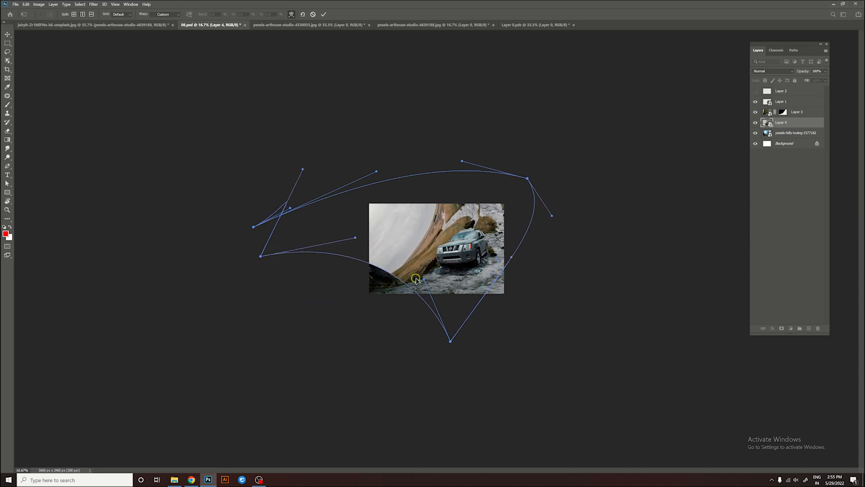
pyautogui.moveTo(420, 278); pyautogui.dragTo(395, 315)
pyautogui.moveTo(295, 234); pyautogui.dragTo(278, 108)
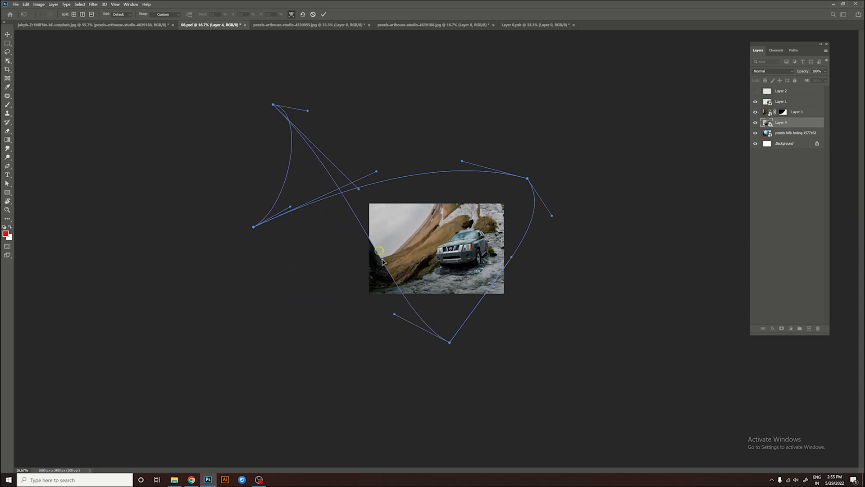
pyautogui.moveTo(394, 315); pyautogui.dragTo(325, 299)
pyautogui.moveTo(438, 234); pyautogui.dragTo(447, 239)
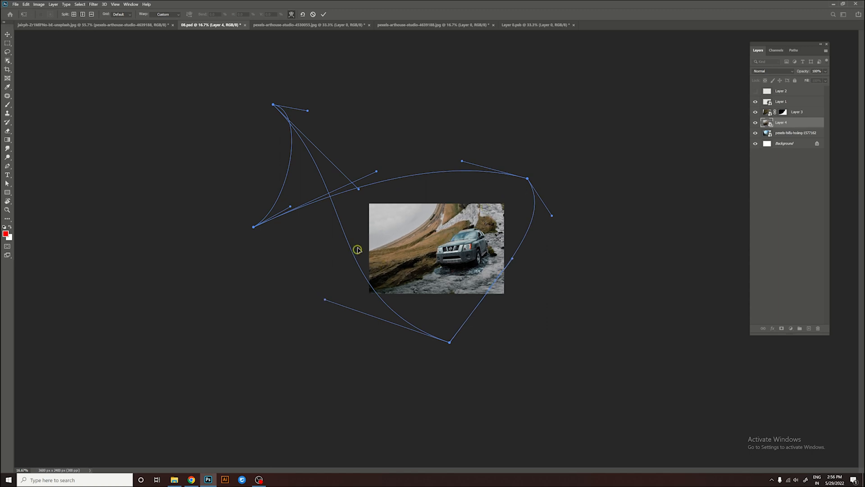
# Step: Reshape the left edge and upper corners of Layer 4's warp so grassland sweeps behind the car to the canvas edge, and apply it
pyautogui.moveTo(357, 249); pyautogui.dragTo(376, 264)
pyautogui.moveTo(360, 189); pyautogui.dragTo(393, 113)
pyautogui.moveTo(397, 261); pyautogui.dragTo(416, 257)
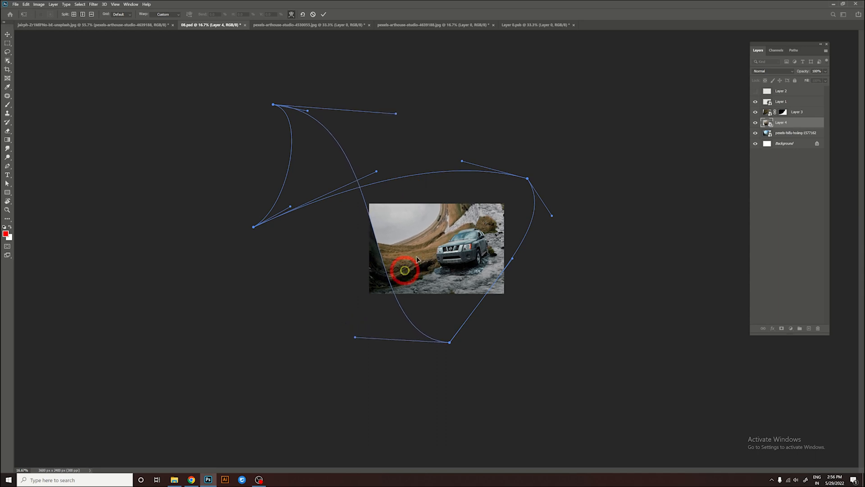
pyautogui.moveTo(498, 172); pyautogui.dragTo(405, 136)
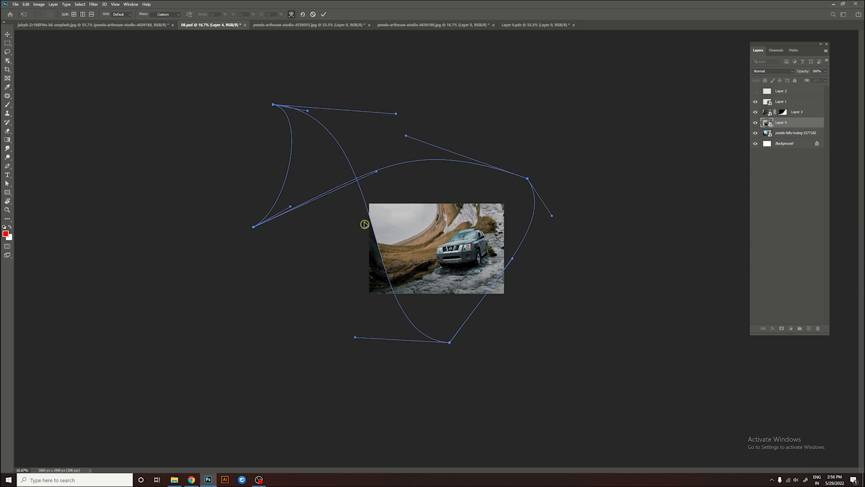
pyautogui.moveTo(253, 227); pyautogui.dragTo(359, 133)
pyautogui.moveTo(288, 208); pyautogui.dragTo(373, 106)
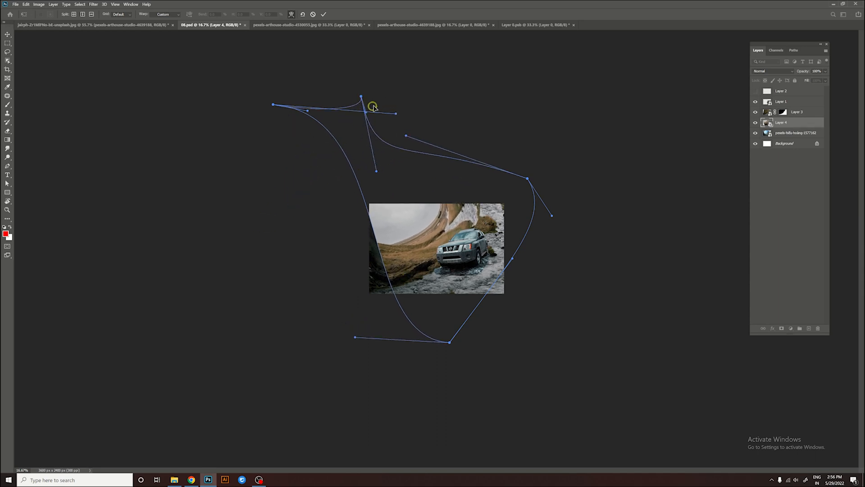
pyautogui.moveTo(371, 209); pyautogui.dragTo(383, 319)
pyautogui.moveTo(407, 259); pyautogui.dragTo(415, 253)
pyautogui.press('Return')
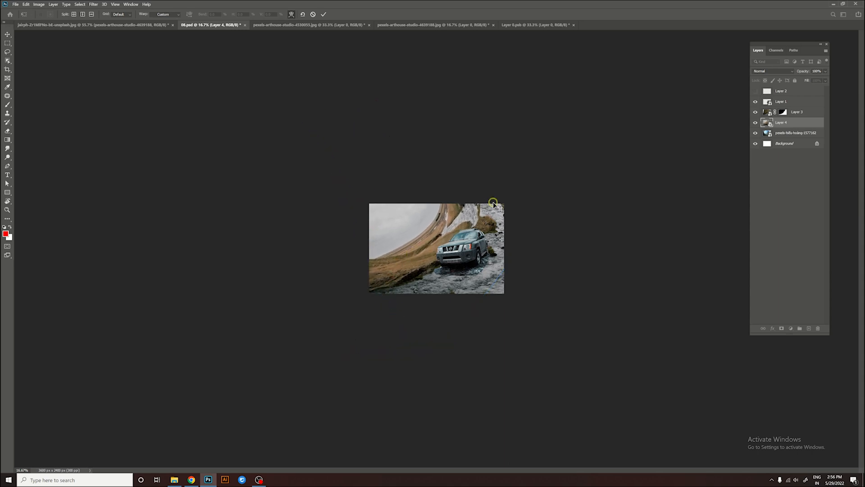
# Step: Convert the masked Layer 3 river into a smart object
pyautogui.hotkey('ctrl', 'space')
pyautogui.keyDown('ctrl'); pyautogui.click(466, 228); pyautogui.keyUp('ctrl')
pyautogui.rightClick(796, 113)
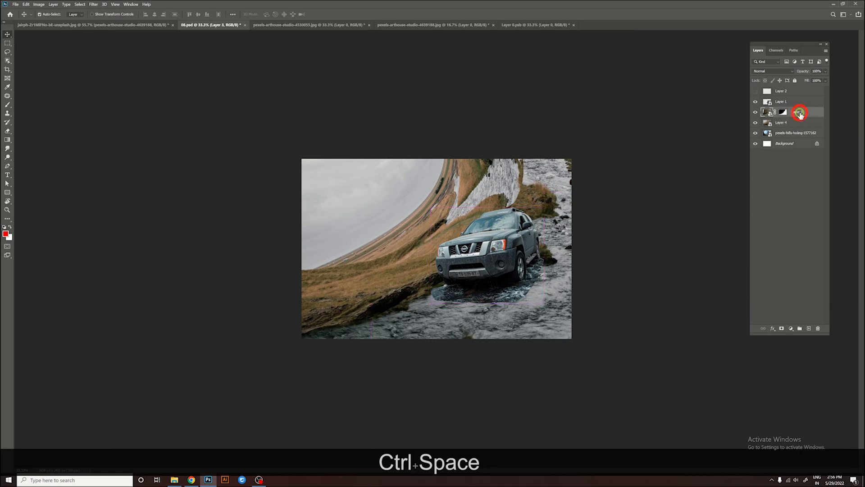
pyautogui.click(797, 179)
# Step: Warp Layer 3 by pulling its top corners down and left so the river narrows and bends behind the car
pyautogui.hotkey('ctrl', 't')
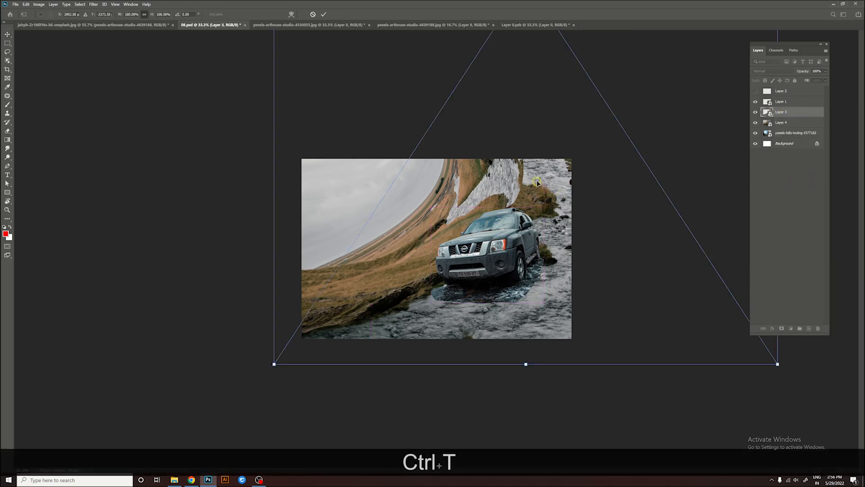
pyautogui.rightClick(537, 181)
pyautogui.click(553, 255)
pyautogui.keyDown('ctrl'); pyautogui.keyDown('alt'); pyautogui.click(517, 273); pyautogui.keyUp('alt'); pyautogui.keyUp('ctrl')
pyautogui.keyDown('ctrl'); pyautogui.keyDown('alt'); pyautogui.click(509, 234); pyautogui.keyUp('alt'); pyautogui.keyUp('ctrl')
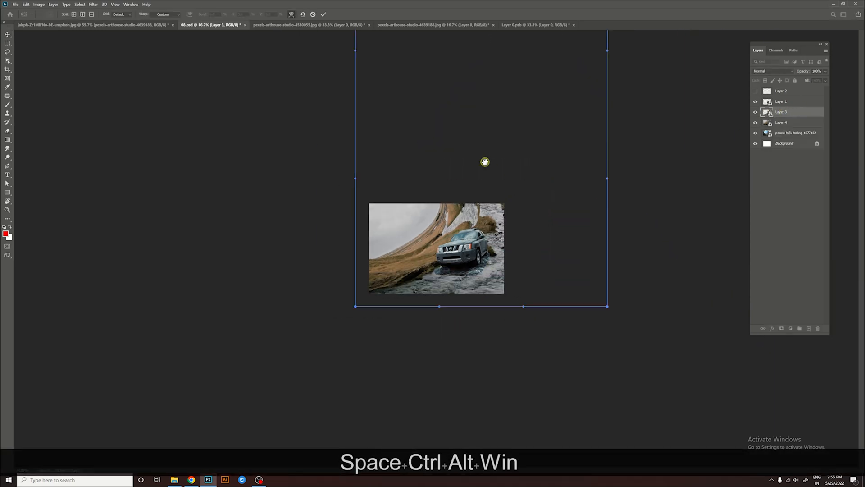
pyautogui.keyDown('ctrl'); pyautogui.keyDown('alt'); pyautogui.click(485, 162); pyautogui.keyUp('alt'); pyautogui.keyUp('ctrl')
pyautogui.keyDown('ctrl'); pyautogui.keyDown('alt'); pyautogui.click(487, 166); pyautogui.keyUp('alt'); pyautogui.keyUp('ctrl')
pyautogui.moveTo(396, 86); pyautogui.dragTo(312, 157)
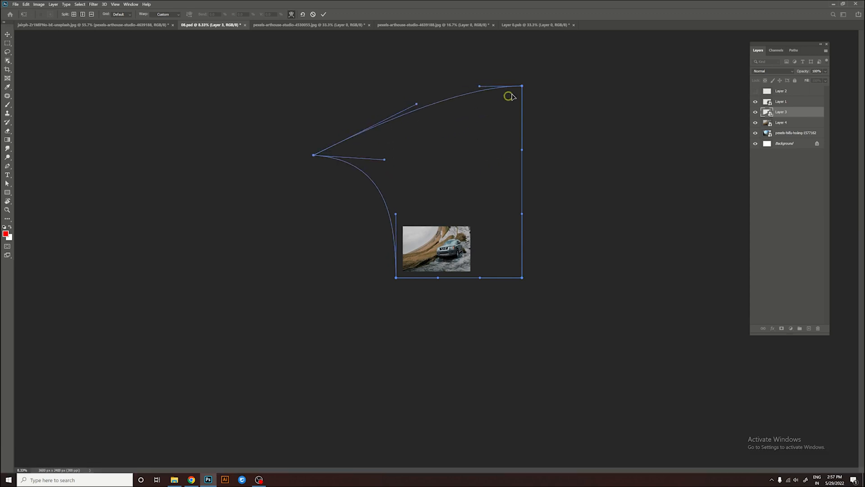
pyautogui.moveTo(519, 87); pyautogui.dragTo(434, 141)
pyautogui.moveTo(422, 146); pyautogui.dragTo(405, 167)
# Step: Nudge the warped river beside the car, extend Layer 3's lower-left corner outward and apply the warp
pyautogui.keyDown('ctrl'); pyautogui.moveTo(459, 209); pyautogui.dragTo(612, 212); pyautogui.keyUp('ctrl')
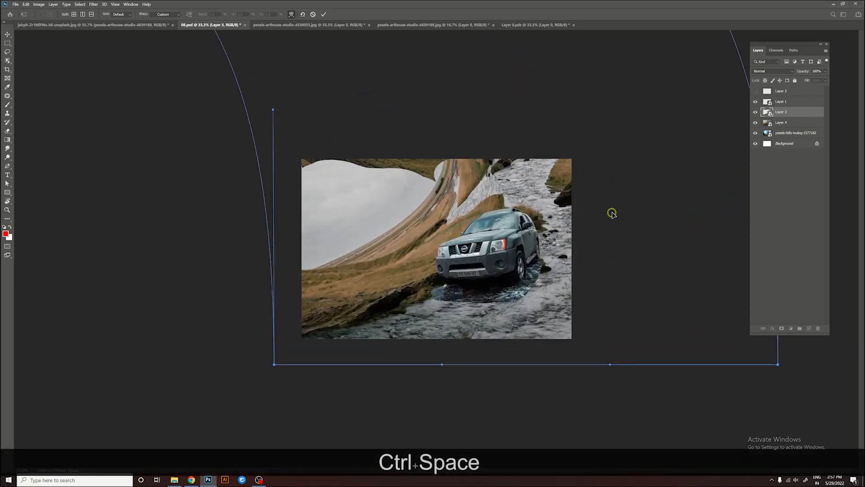
pyautogui.moveTo(553, 188); pyautogui.dragTo(553, 184)
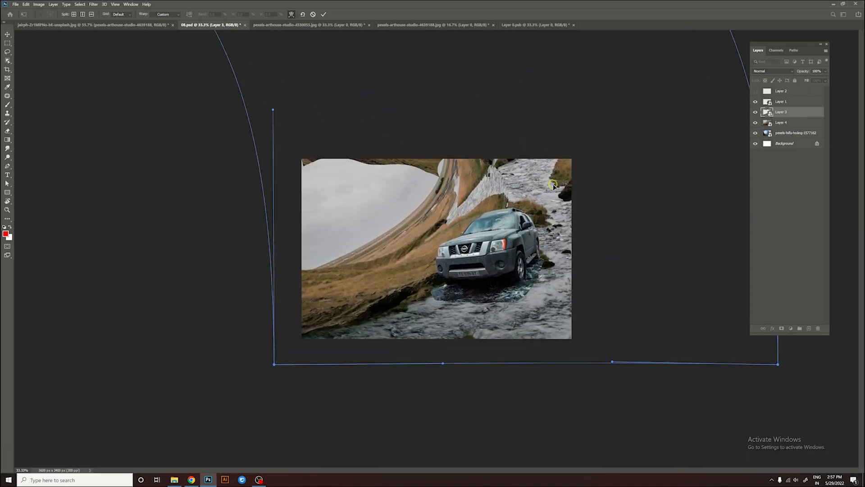
pyautogui.moveTo(274, 364); pyautogui.dragTo(235, 351)
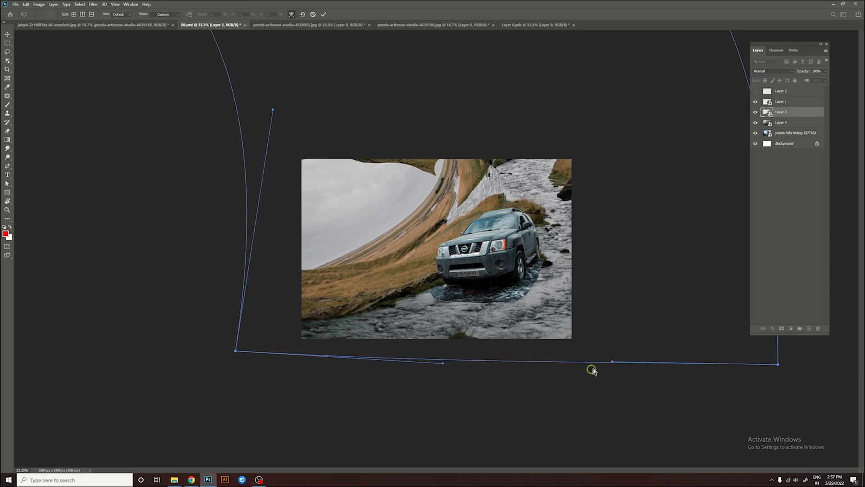
pyautogui.press('Return')
# Step: Add a mask to Layer 3 and hide its stray grass strip along the sky's upper edge with a black soft round brush
pyautogui.click(782, 327)
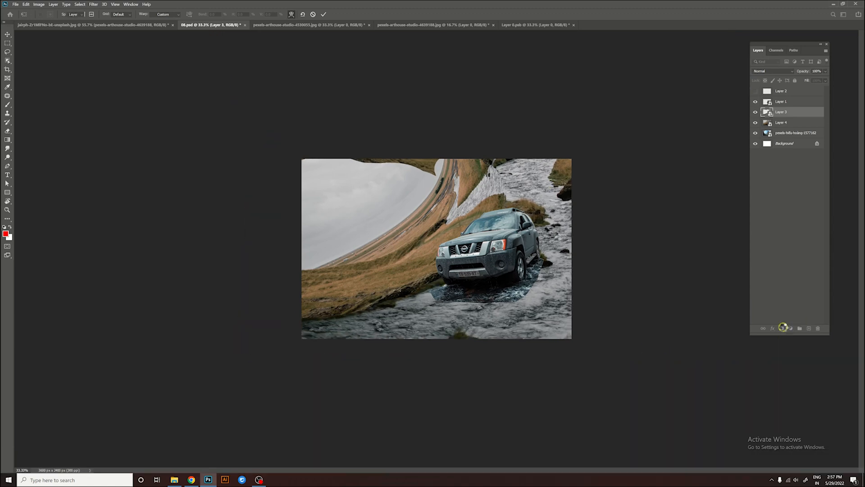
pyautogui.click(6, 103)
pyautogui.click(49, 14)
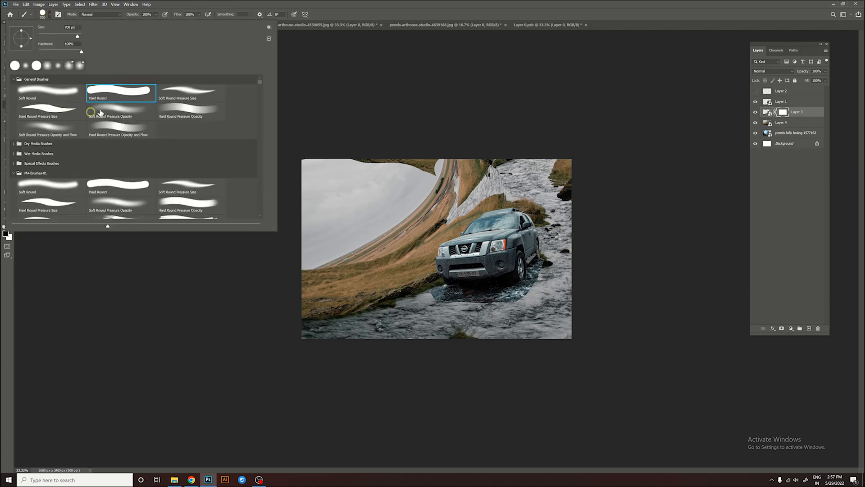
pyautogui.click(92, 113)
pyautogui.moveTo(459, 168); pyautogui.dragTo(347, 158)
# Step: Blend Layer 3's river edge above the car roof on its mask with black and white strokes of a 200 px brush
pyautogui.keyDown('ctrl'); pyautogui.click(500, 182); pyautogui.keyUp('ctrl')
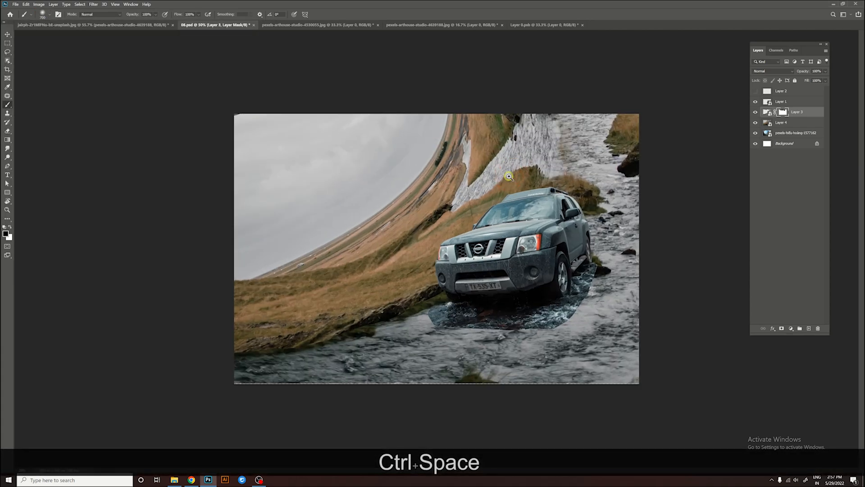
pyautogui.press('[')
pyautogui.press('[')
pyautogui.press('[')
pyautogui.press('[')
pyautogui.press('x')
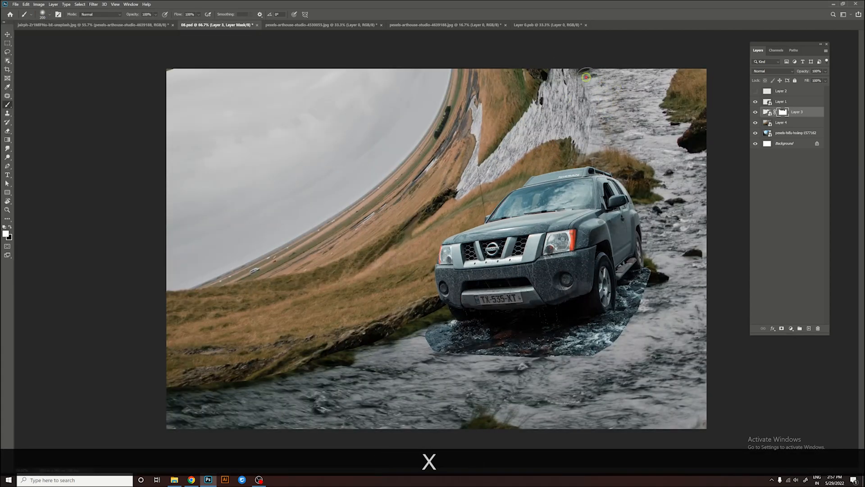
pyautogui.press('x')
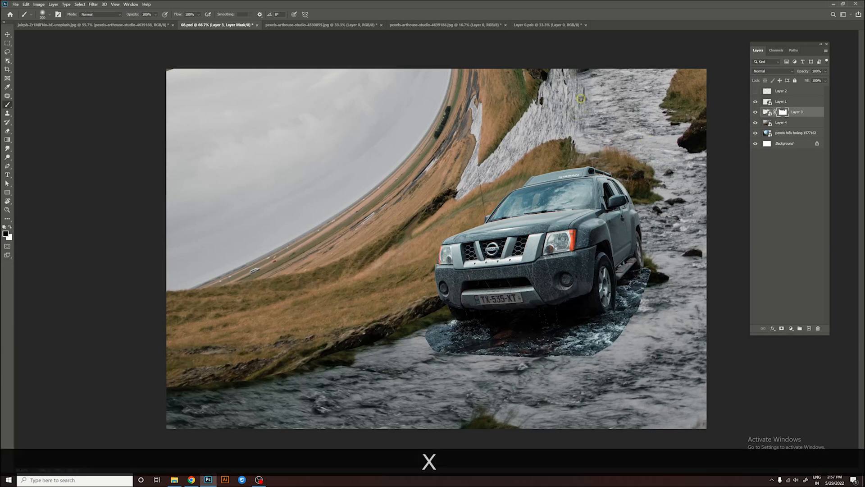
pyautogui.press('x')
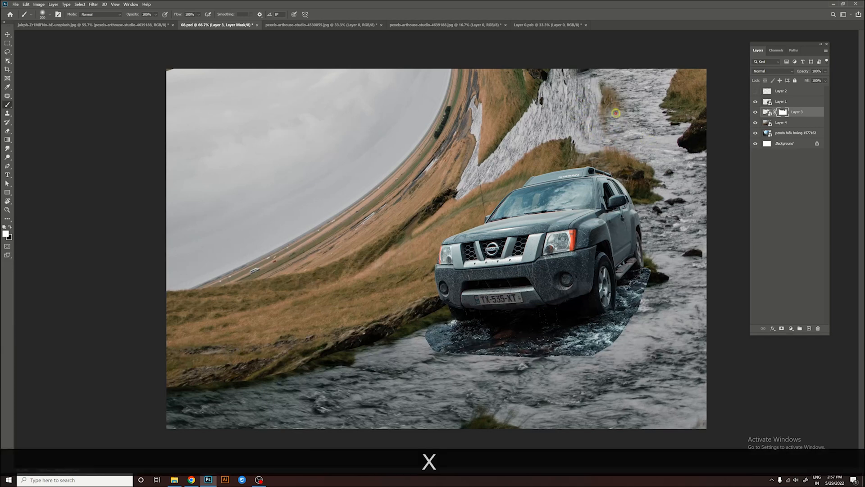
pyautogui.click(600, 120)
pyautogui.keyDown('ctrl'); pyautogui.keyDown('alt'); pyautogui.click(642, 142); pyautogui.keyUp('alt'); pyautogui.keyUp('ctrl')
pyautogui.keyDown('ctrl'); pyautogui.keyDown('alt'); pyautogui.click(583, 135); pyautogui.keyUp('alt'); pyautogui.keyUp('ctrl')
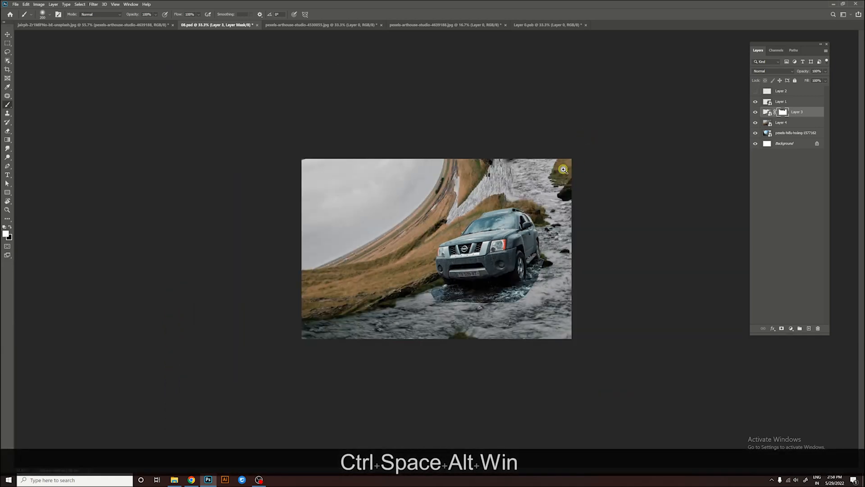
# Step: Try covering the stretched river above the car with a lassoed copy from Layer 4 placed above Layer 3, and delete the copy
pyautogui.keyDown('ctrl'); pyautogui.click(548, 180); pyautogui.keyUp('ctrl')
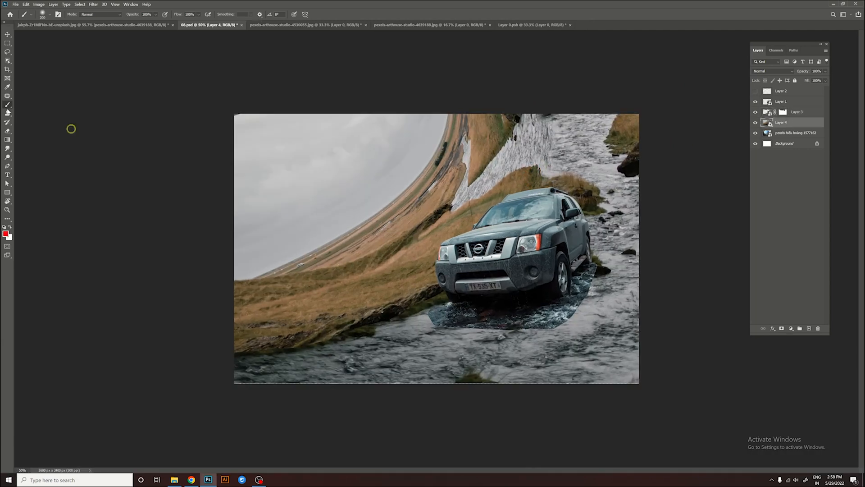
pyautogui.press('l')
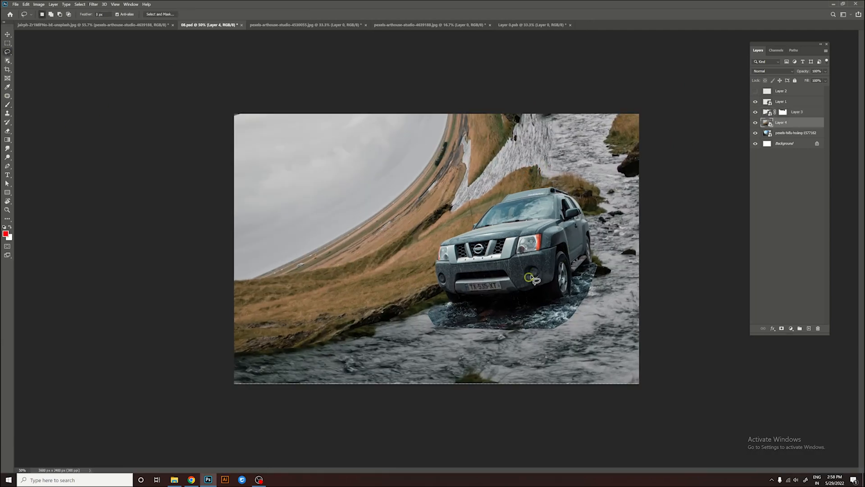
pyautogui.hotkey('ctrl', 'j')
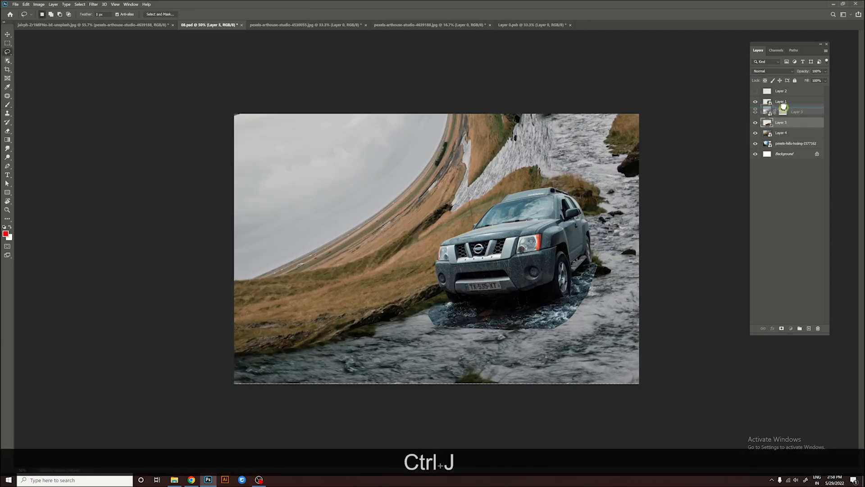
pyautogui.moveTo(783, 106); pyautogui.dragTo(782, 107)
pyautogui.hotkey('ctrl', 't')
pyautogui.moveTo(512, 353); pyautogui.dragTo(488, 243)
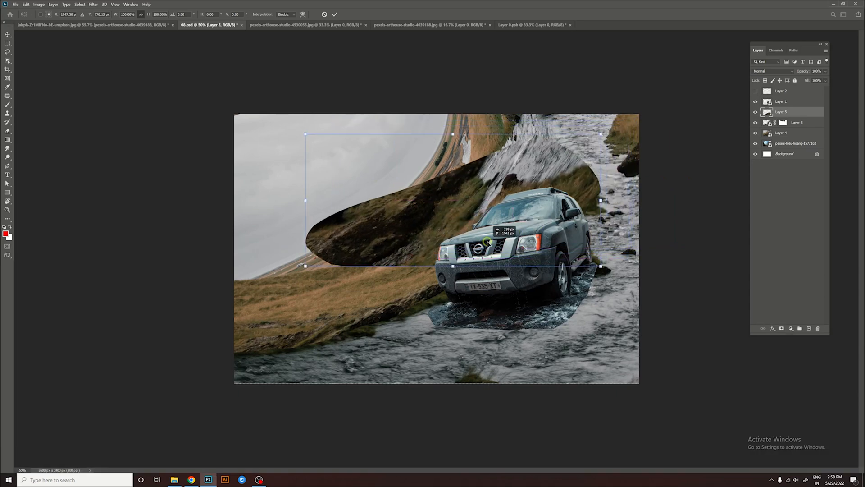
pyautogui.moveTo(629, 129); pyautogui.dragTo(601, 218)
pyautogui.press('Return')
pyautogui.press('BackSpace')
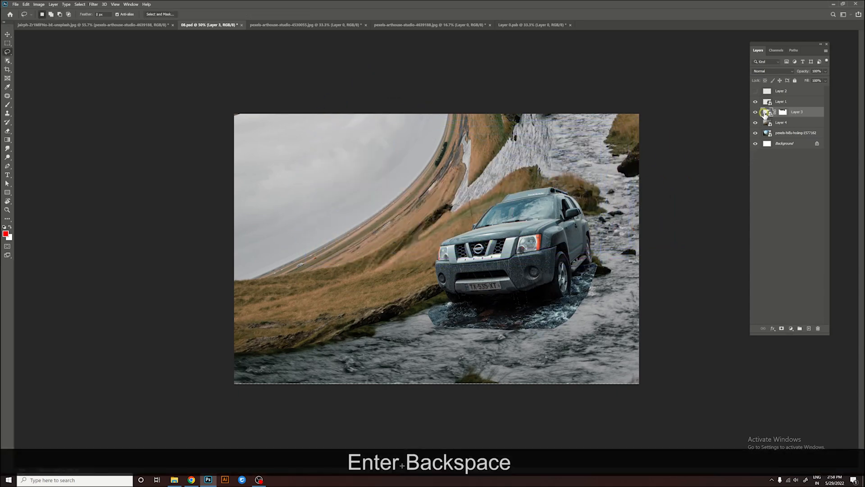
# Step: Copy a lassoed piece of Layer 3's river to a new layer above Layer 1, rotate it about -25.6° and place it above the car
pyautogui.moveTo(602, 257); pyautogui.dragTo(603, 257)
pyautogui.moveTo(594, 256); pyautogui.dragTo(365, 368)
pyautogui.hotkey('ctrl', 'j')
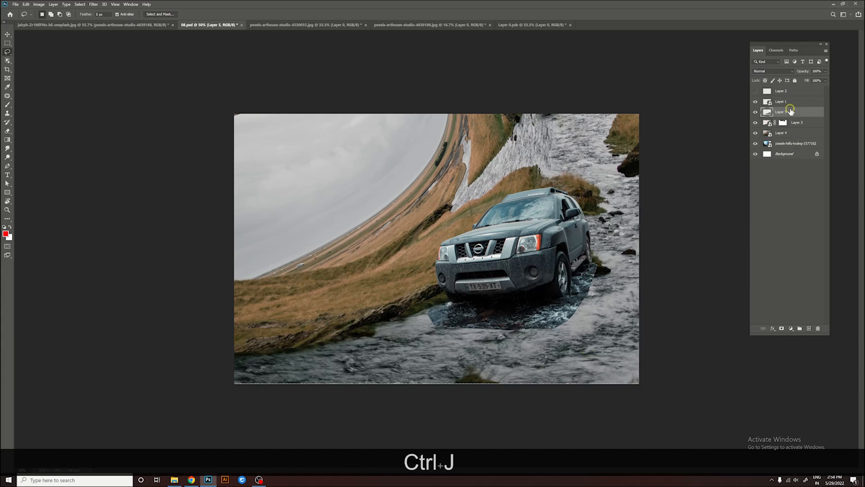
pyautogui.moveTo(791, 111); pyautogui.dragTo(789, 100)
pyautogui.hotkey('ctrl', 't')
pyautogui.moveTo(563, 311); pyautogui.dragTo(683, 147)
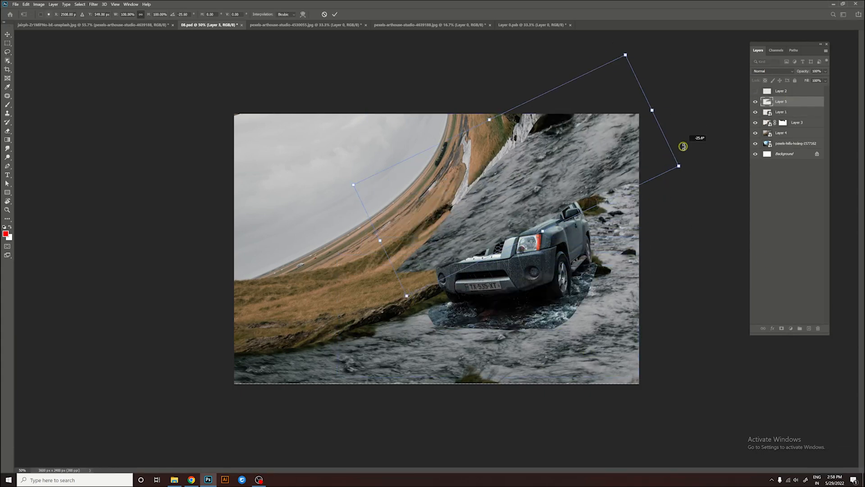
pyautogui.moveTo(578, 156); pyautogui.dragTo(568, 135)
# Step: Start warping the copied river, pulling its right corner down beside the car and its lower-left corner up clear of the hood
pyautogui.rightClick(573, 141)
pyautogui.click(594, 188)
pyautogui.moveTo(664, 145); pyautogui.dragTo(660, 260)
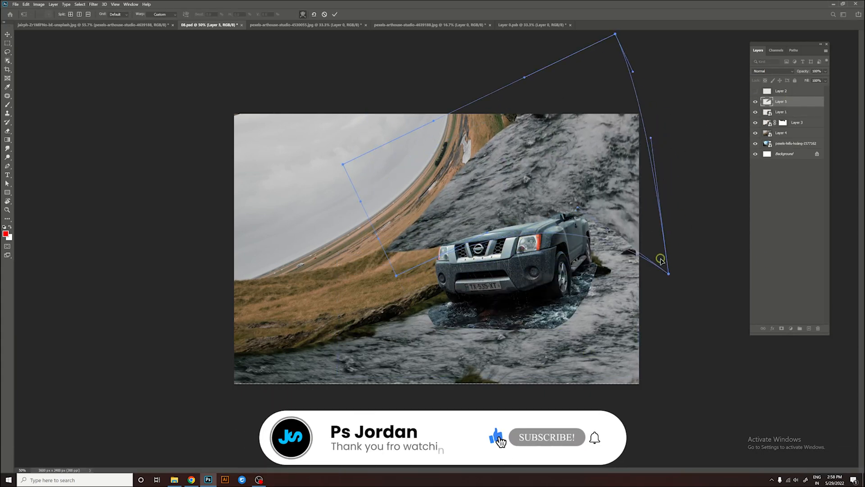
pyautogui.moveTo(419, 248); pyautogui.dragTo(489, 182)
pyautogui.moveTo(655, 263); pyautogui.dragTo(598, 275)
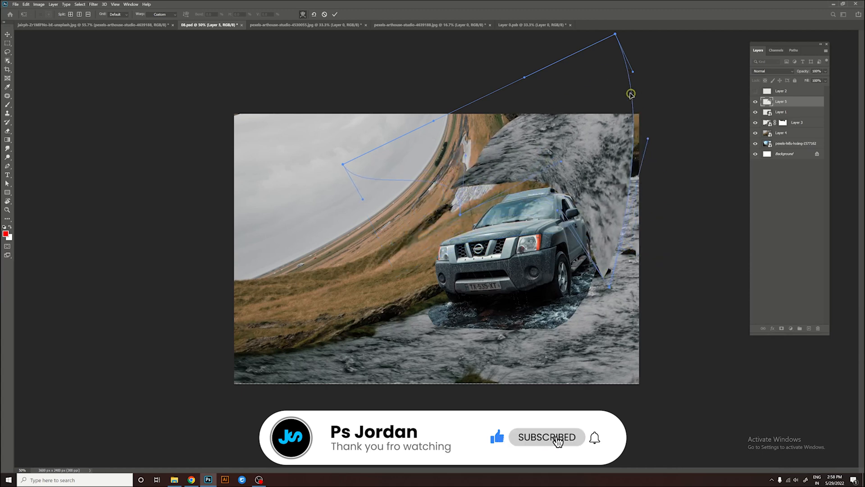
# Step: Curve the copied river's outer and lower edges so it bends around the car roof, and apply the warp
pyautogui.moveTo(633, 72); pyautogui.dragTo(707, 107)
pyautogui.moveTo(562, 108); pyautogui.dragTo(508, 104)
pyautogui.moveTo(379, 171); pyautogui.dragTo(413, 184)
pyautogui.moveTo(460, 214); pyautogui.dragTo(482, 262)
pyautogui.moveTo(501, 169); pyautogui.dragTo(553, 90)
pyautogui.moveTo(500, 212); pyautogui.dragTo(505, 172)
pyautogui.moveTo(451, 130); pyautogui.dragTo(457, 163)
pyautogui.moveTo(578, 198); pyautogui.dragTo(572, 182)
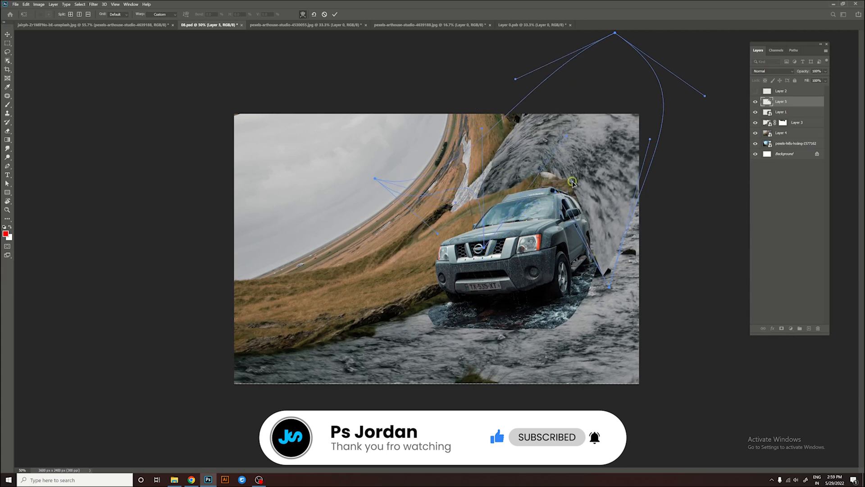
pyautogui.moveTo(704, 95); pyautogui.dragTo(735, 117)
pyautogui.moveTo(515, 79); pyautogui.dragTo(463, 31)
pyautogui.press('Return')
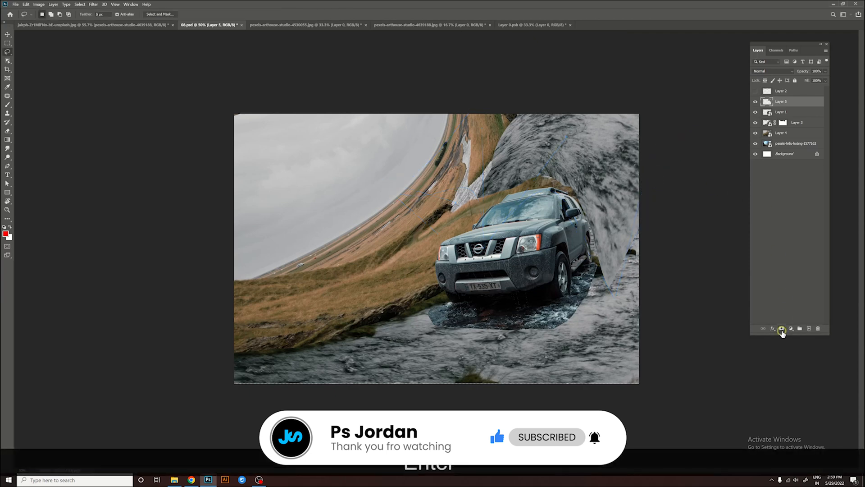
# Step: Hide Layer 5 with a black mask and paint its river back in white above the car roof with a 200 px soft brush
pyautogui.keyDown('alt'); pyautogui.click(781, 328); pyautogui.keyUp('alt')
pyautogui.press('b')
pyautogui.press(']')
pyautogui.press(']')
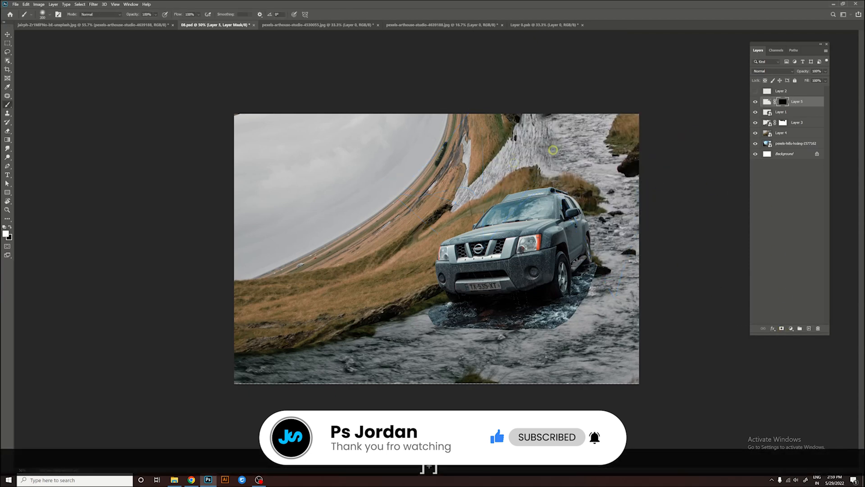
pyautogui.moveTo(529, 156); pyautogui.dragTo(506, 161)
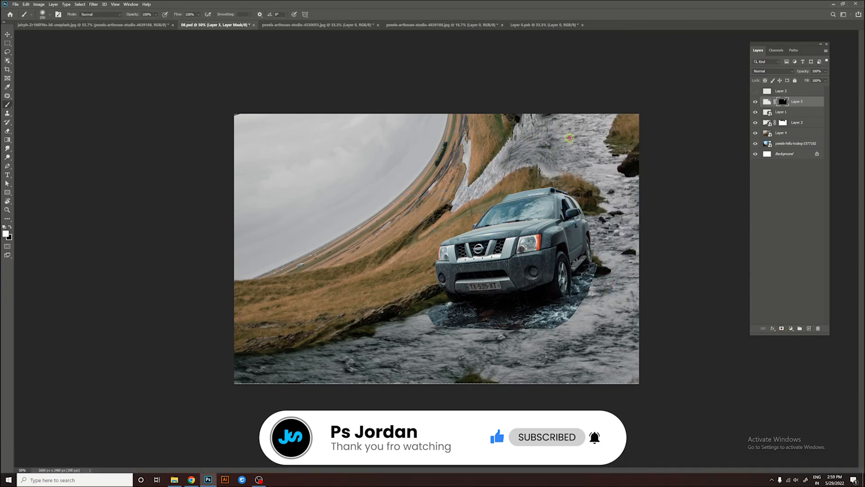
pyautogui.moveTo(621, 189); pyautogui.dragTo(619, 124)
# Step: Extend Layer 5's river over the rocks at the image's right edge with a 300 px brush, undoing the stroke over the grass beside the roof
pyautogui.press(']')
pyautogui.press(']')
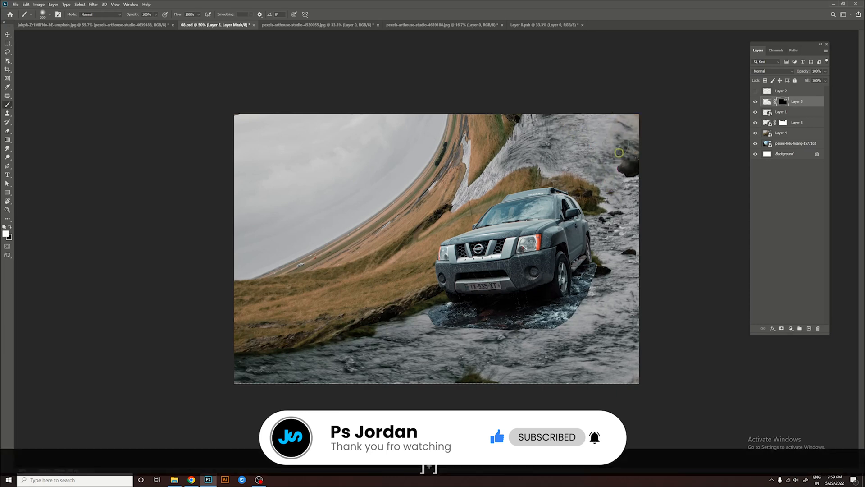
pyautogui.moveTo(619, 153)
pyautogui.mouseDown()
pyautogui.moveTo(626, 180)
pyautogui.moveTo(587, 194)
pyautogui.mouseUp()
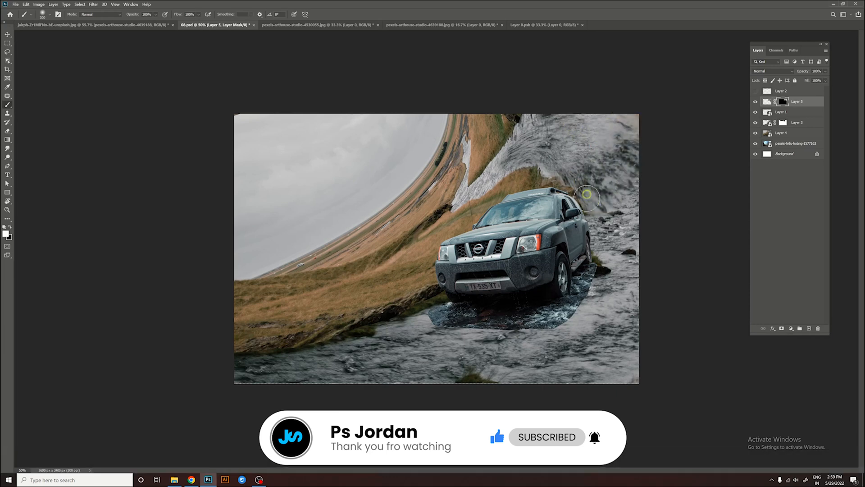
pyautogui.hotkey('ctrl', 'z')
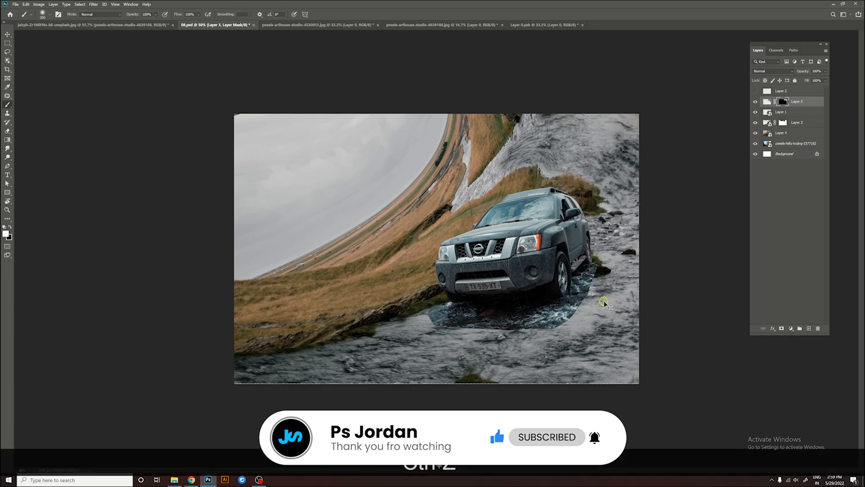
# Step: Reveal more of Layer 5's river along the grass edge above the car with a 125 px white brush
pyautogui.press('[')
pyautogui.press('[')
pyautogui.press('[')
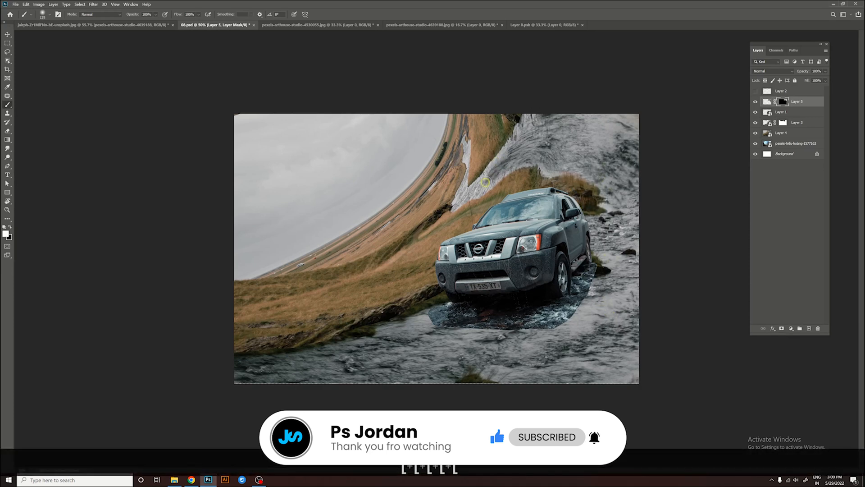
pyautogui.press('x')
pyautogui.press('x')
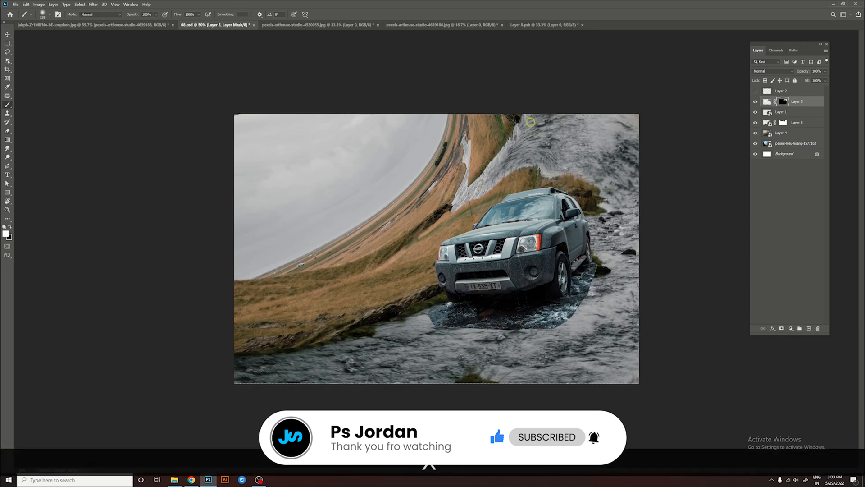
pyautogui.moveTo(530, 122); pyautogui.dragTo(520, 132)
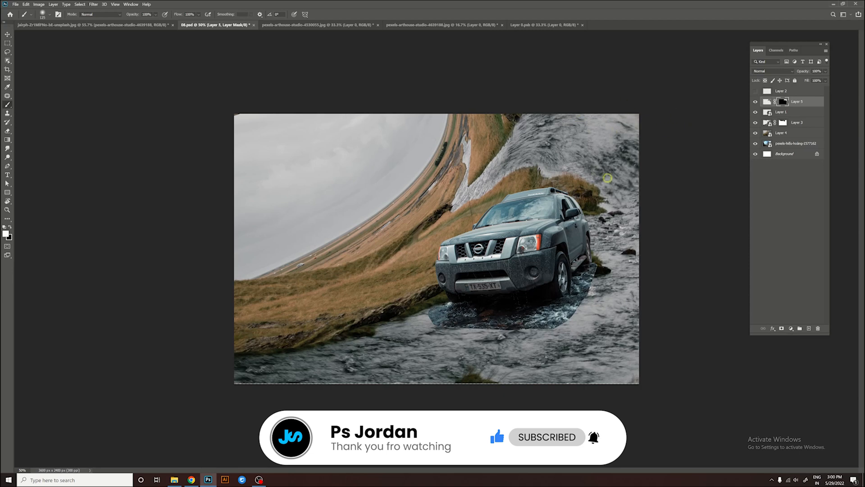
pyautogui.press('x')
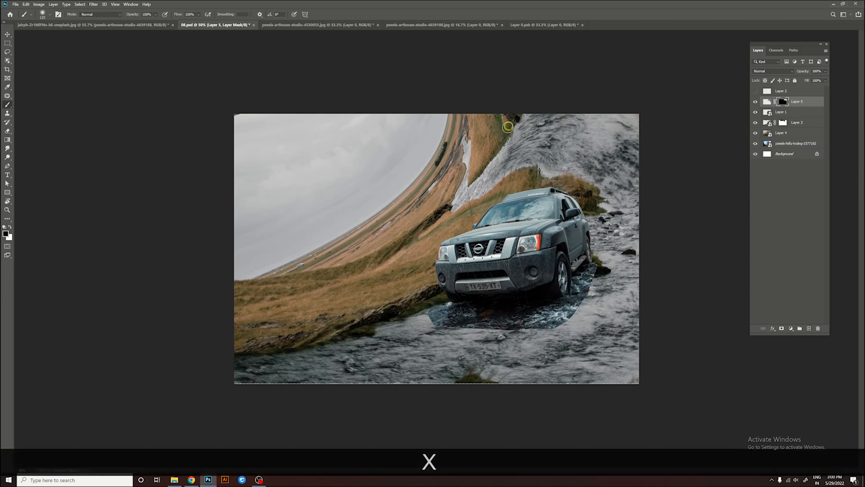
pyautogui.press('space')
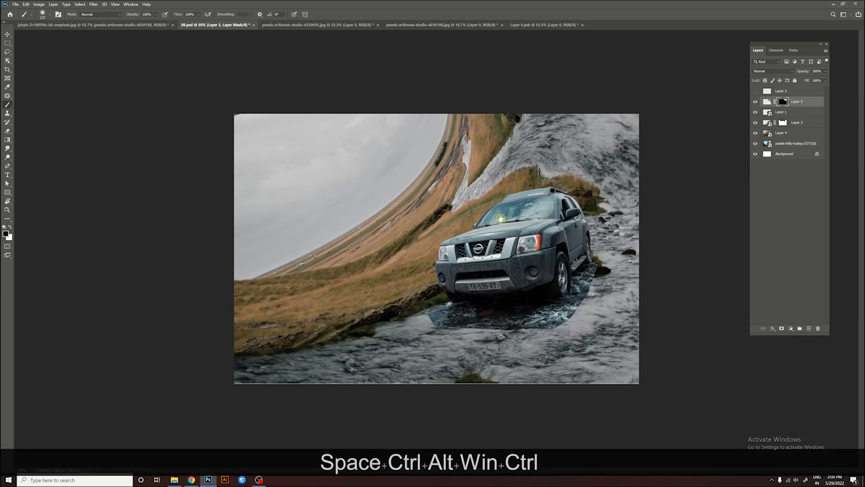
# Step: Toggle Layer 3 to check what it covers, and touch up its mask with a 200 px black soft brush
pyautogui.click(755, 123)
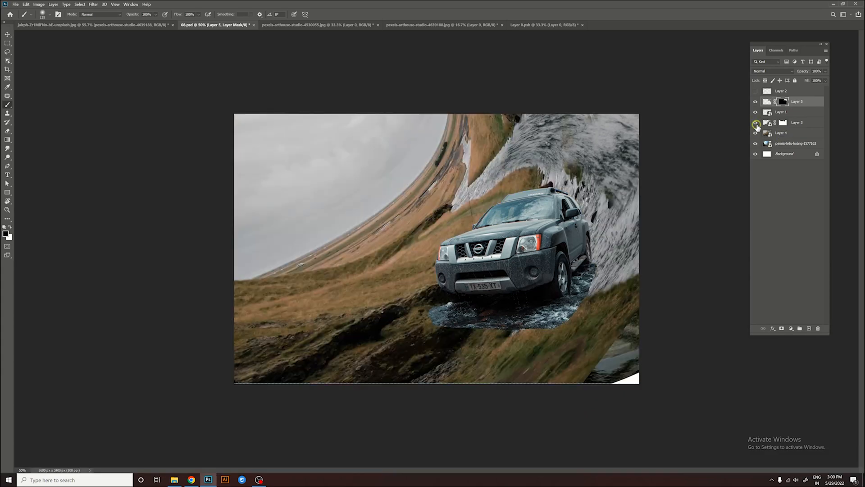
pyautogui.click(755, 122)
pyautogui.click(756, 122)
pyautogui.click(755, 123)
pyautogui.click(782, 122)
pyautogui.press('b')
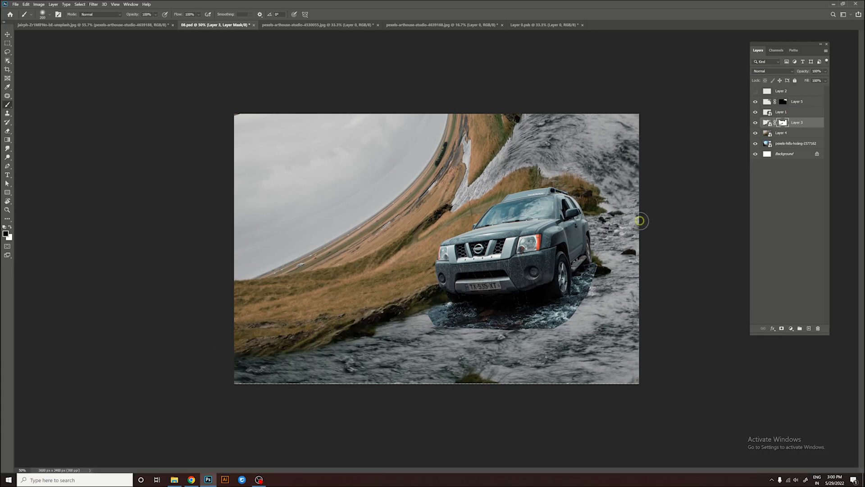
# Step: Move Layer 1 above Layer 5 and rename it car
pyautogui.moveTo(783, 113); pyautogui.dragTo(784, 103)
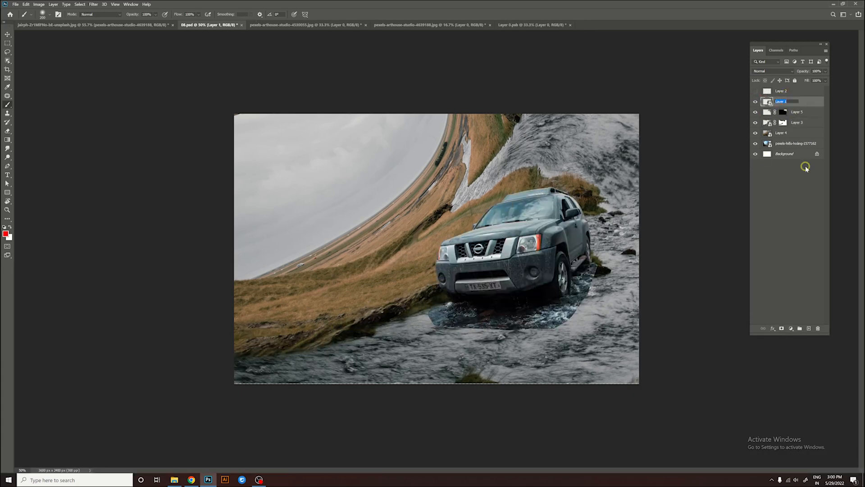
pyautogui.write('car')
pyautogui.press('Return')
# Step: Add a mask to the car layer and hide the leftover water around the wheels with black 200 px and 300 px soft brushes
pyautogui.click(780, 329)
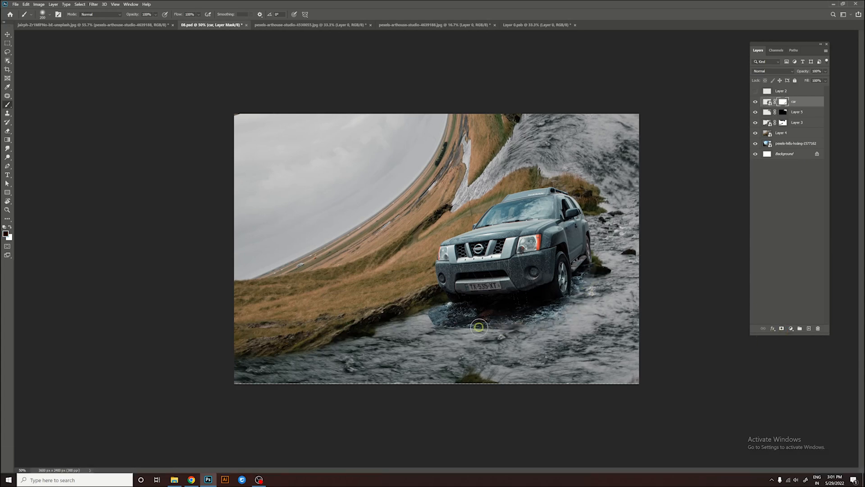
pyautogui.press(']')
pyautogui.press(']')
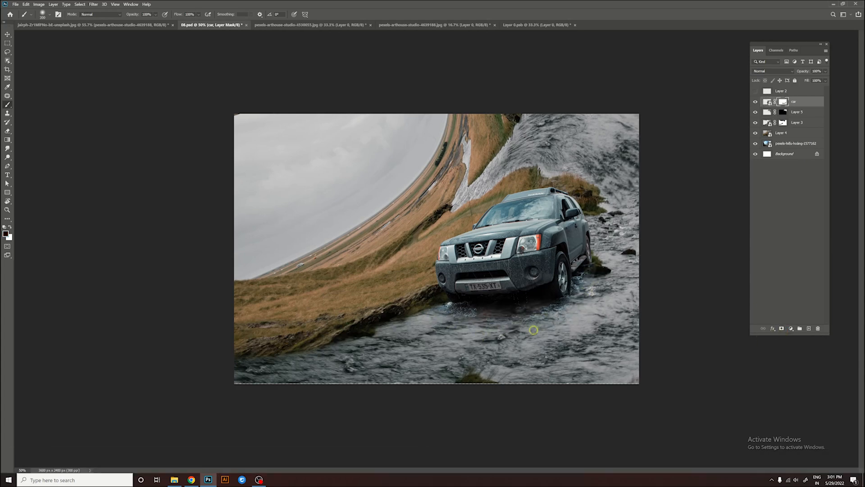
# Step: Nudge the car layer to the right along the river, clear of the grassy bank
pyautogui.press('v')
pyautogui.hotkey('shift', 'Right')
pyautogui.hotkey('shift', 'Right')
pyautogui.hotkey('shift', 'Right')
pyautogui.hotkey('shift', 'Right')
pyautogui.hotkey('shift', 'Right')
pyautogui.hotkey('shift', 'Right')
pyautogui.hotkey('shift', 'Right')
pyautogui.hotkey('shift', 'Right')
pyautogui.hotkey('shift', 'Right')
pyautogui.hotkey('shift', 'Right')
pyautogui.hotkey('shift', 'Right')
pyautogui.hotkey('shift', 'Right')
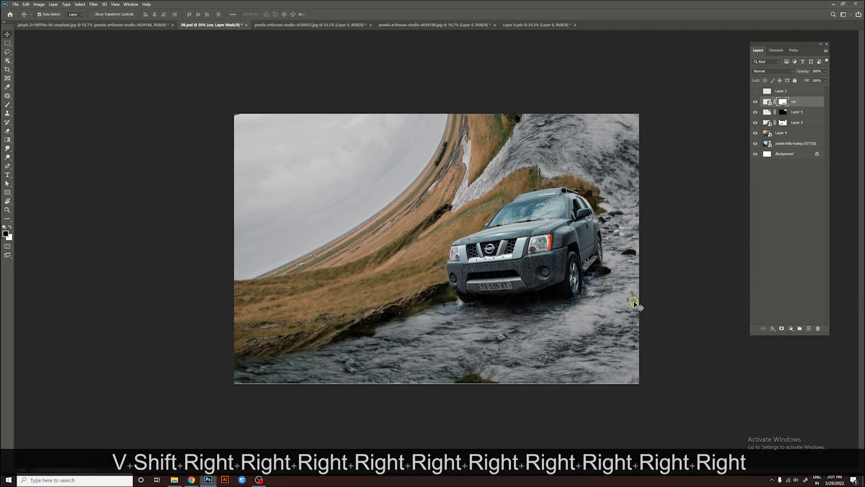
pyautogui.hotkey('shift', 'Right')
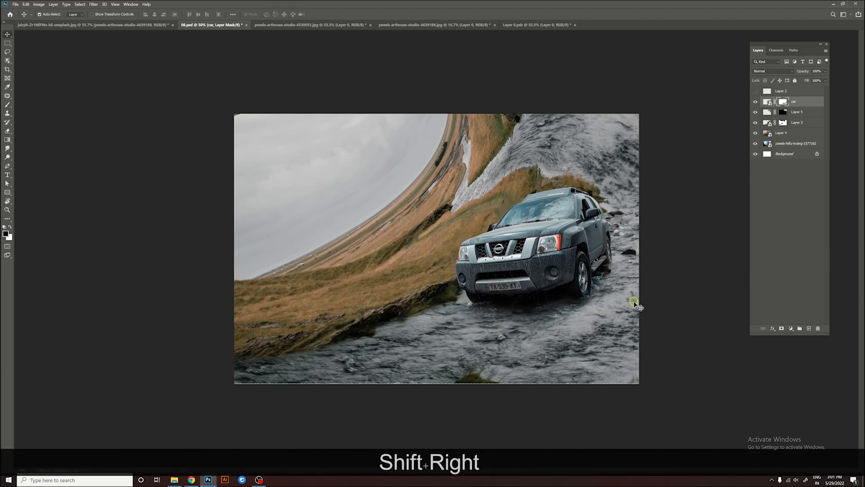
# Step: Scale the car to 107%, rotate it about -2.5°, and refine its mask in the water below the front wheel
pyautogui.hotkey('ctrl', 't')
pyautogui.moveTo(637, 184); pyautogui.dragTo(615, 173)
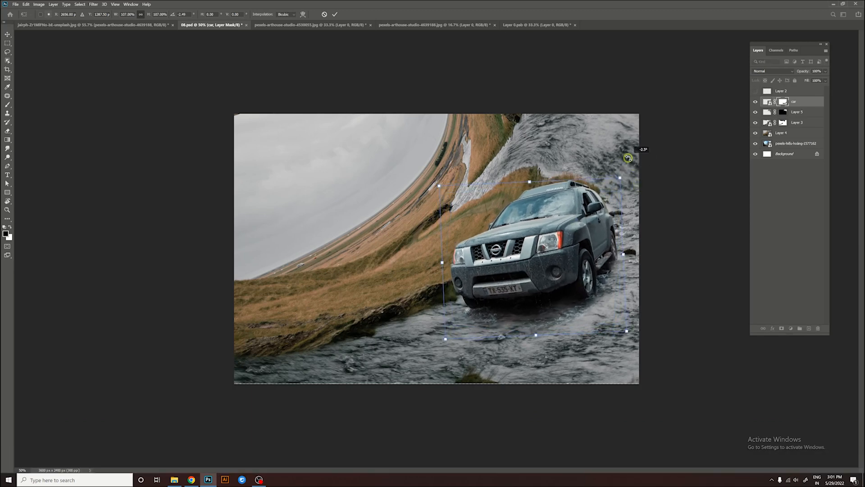
pyautogui.press('Return')
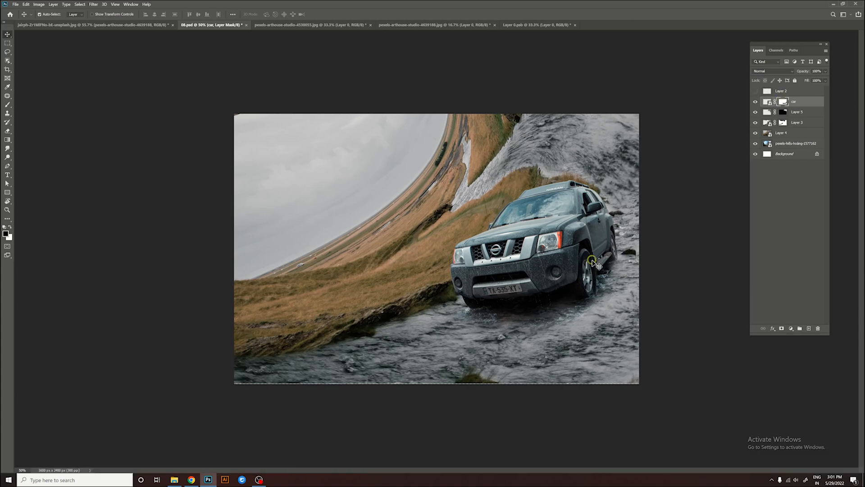
pyautogui.press('b')
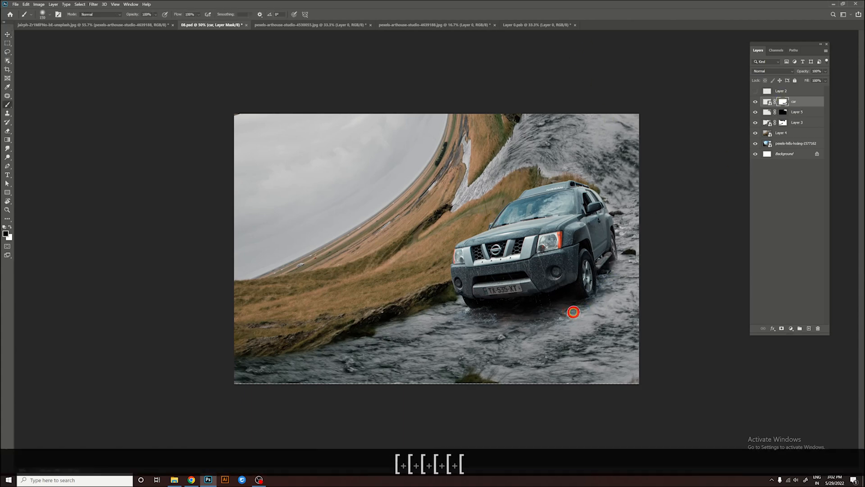
# Step: Switch to the original car photo's document and delete the two layers above its Background
pyautogui.click(39, 25)
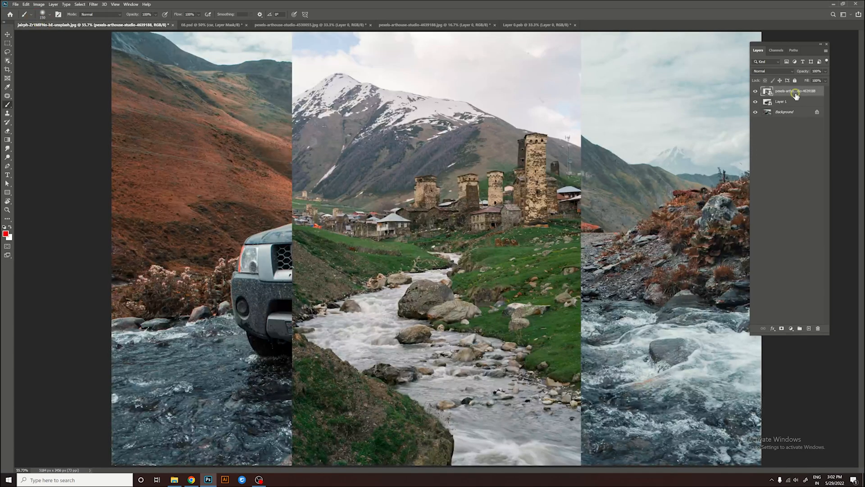
pyautogui.press('BackSpace')
pyautogui.press('BackSpace')
pyautogui.keyDown('ctrl'); pyautogui.keyDown('alt'); pyautogui.click(496, 313); pyautogui.keyUp('alt'); pyautogui.keyUp('ctrl')
pyautogui.keyDown('ctrl'); pyautogui.keyDown('alt'); pyautogui.click(454, 303); pyautogui.keyUp('alt'); pyautogui.keyUp('ctrl')
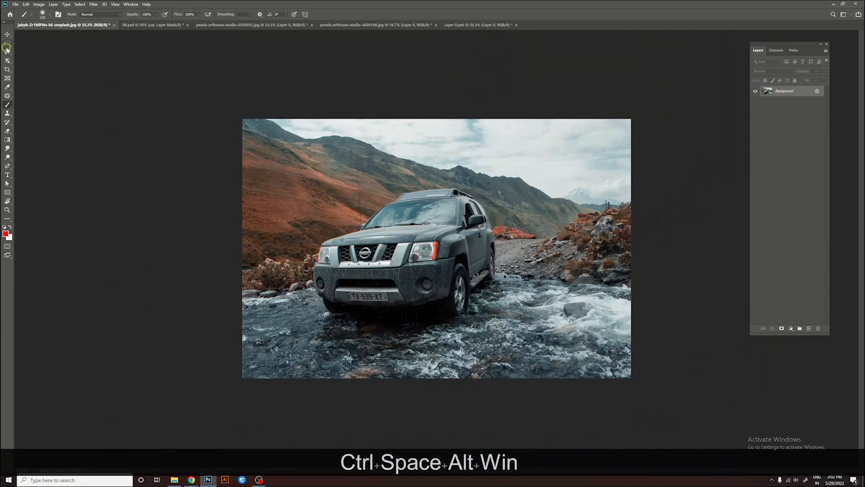
# Step: Lasso the river water around the car, copy it to a smart object layer and bring it into 08.psd above the car
pyautogui.click(8, 51)
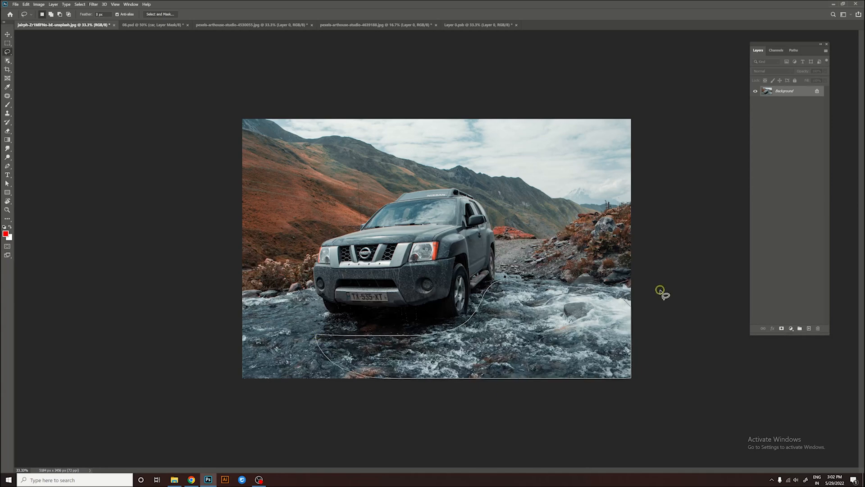
pyautogui.hotkey('ctrl', 'j')
pyautogui.press('v')
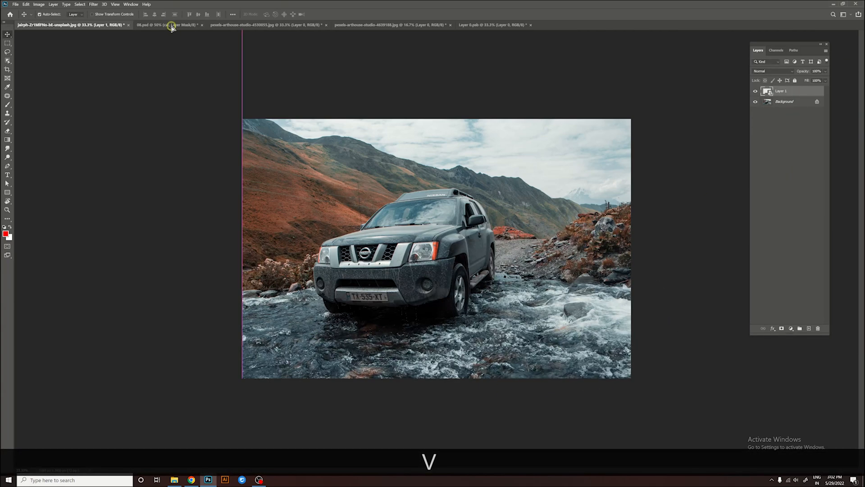
pyautogui.moveTo(171, 27); pyautogui.dragTo(608, 301)
# Step: Rotate the new water layer slightly counterclockwise and warp it so it rises along the car's side and fills the foreground river
pyautogui.hotkey('ctrl', 't')
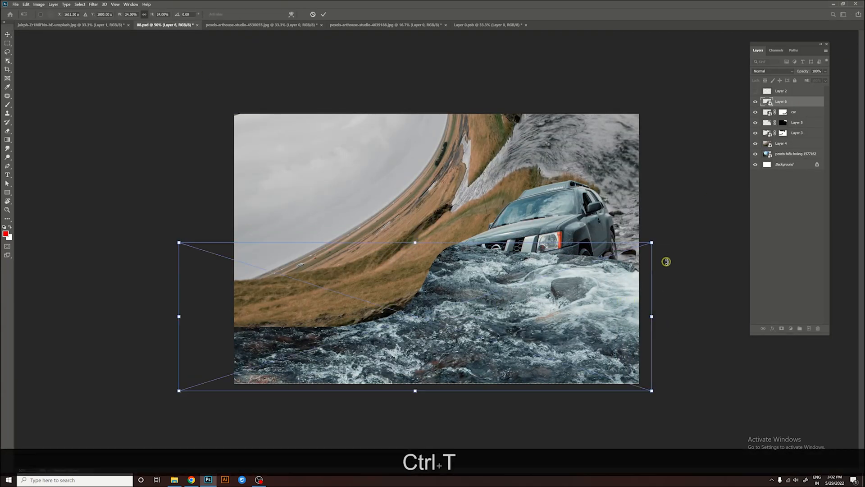
pyautogui.moveTo(666, 261); pyautogui.dragTo(657, 227)
pyautogui.rightClick(499, 338)
pyautogui.click(512, 415)
pyautogui.moveTo(559, 373); pyautogui.dragTo(573, 395)
pyautogui.moveTo(260, 363); pyautogui.dragTo(255, 370)
pyautogui.moveTo(631, 224); pyautogui.dragTo(604, 189)
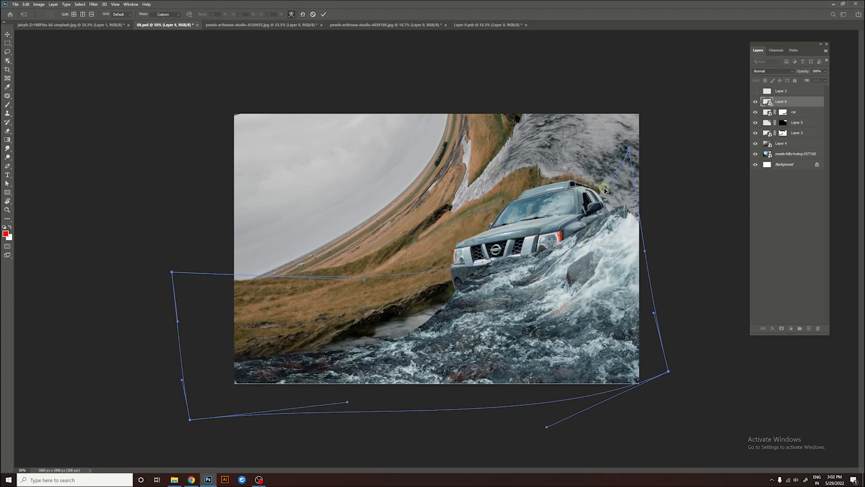
pyautogui.moveTo(625, 157); pyautogui.dragTo(614, 194)
pyautogui.moveTo(363, 342); pyautogui.dragTo(347, 333)
pyautogui.moveTo(623, 373); pyautogui.dragTo(636, 385)
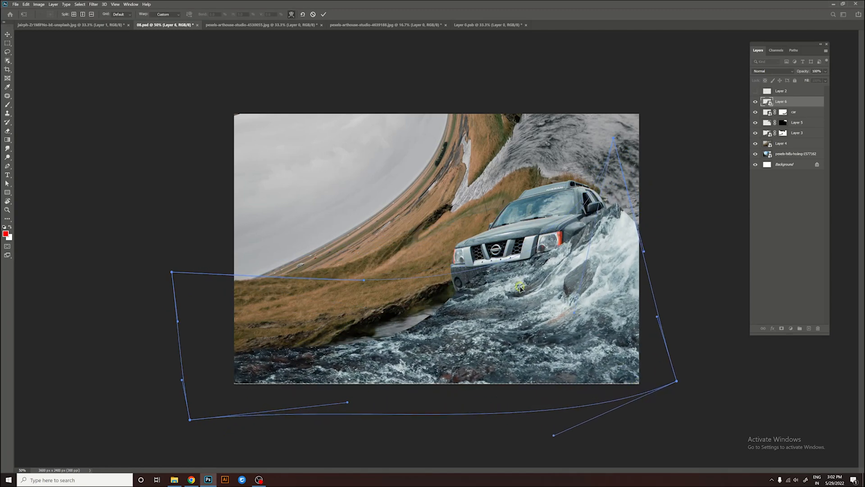
pyautogui.press('Return')
# Step: Move the warped water layer below the car and mask out its hard edges around the car and along the riverbank
pyautogui.hotkey('ctrl', '[')
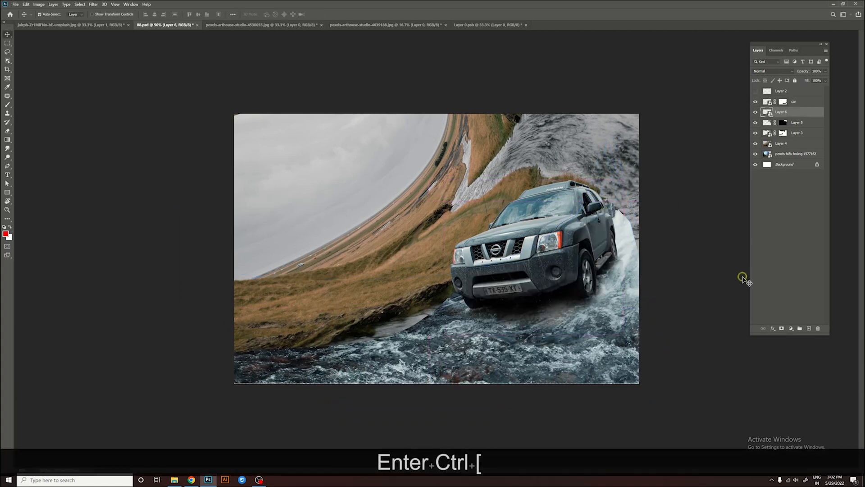
pyautogui.click(781, 328)
pyautogui.press('b')
pyautogui.press(']')
pyautogui.press(']')
pyautogui.press(']')
pyautogui.press(']')
pyautogui.press(']')
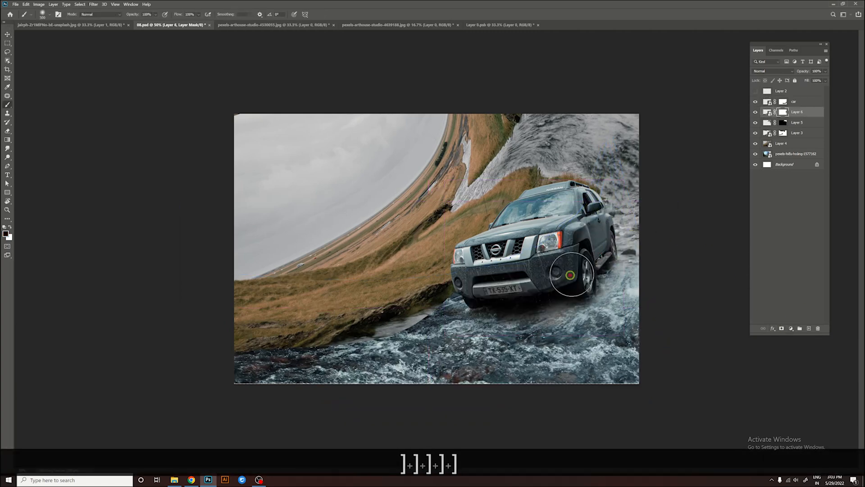
pyautogui.moveTo(570, 275)
pyautogui.mouseDown()
pyautogui.moveTo(412, 310)
pyautogui.moveTo(290, 358)
pyautogui.moveTo(524, 341)
pyautogui.moveTo(626, 296)
pyautogui.mouseUp()
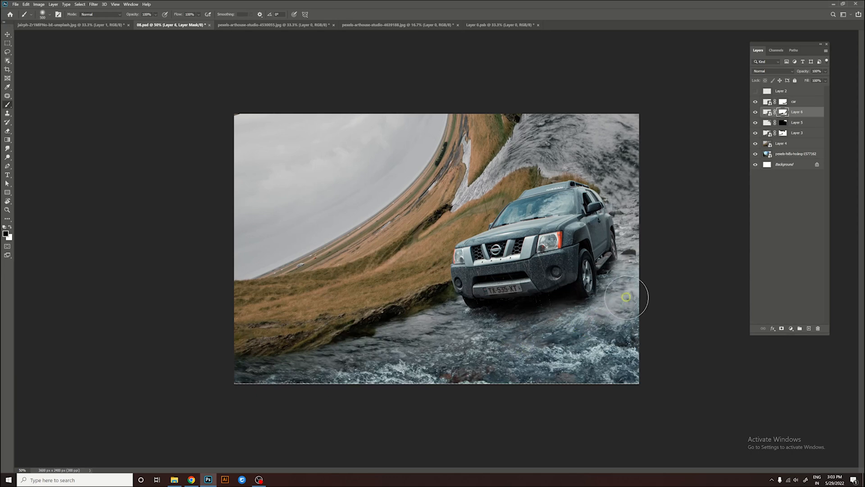
# Step: Refine the water layer's mask with a smaller brush, bringing foaming water back beside and below the front wheel
pyautogui.press('[')
pyautogui.press('[')
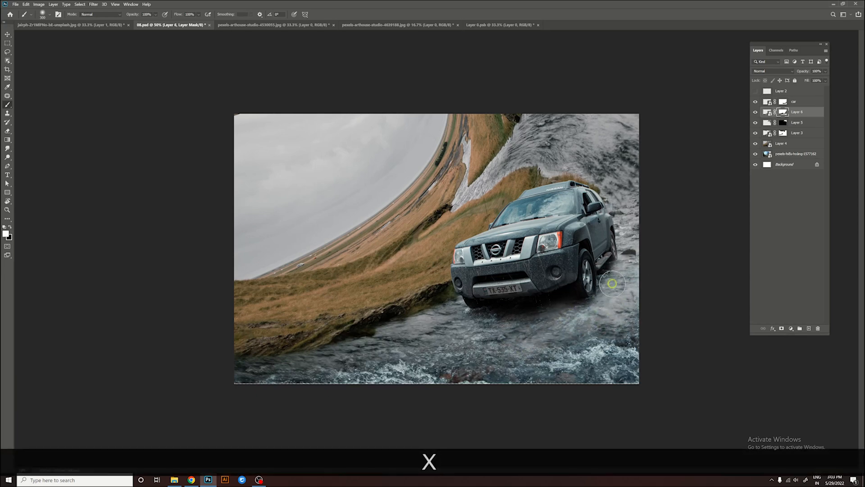
pyautogui.press('x')
pyautogui.moveTo(476, 322)
pyautogui.mouseDown()
pyautogui.moveTo(400, 339)
pyautogui.moveTo(446, 311)
pyautogui.moveTo(420, 312)
pyautogui.moveTo(274, 355)
pyautogui.mouseUp()
pyautogui.press('x')
pyautogui.moveTo(621, 320); pyautogui.dragTo(610, 333)
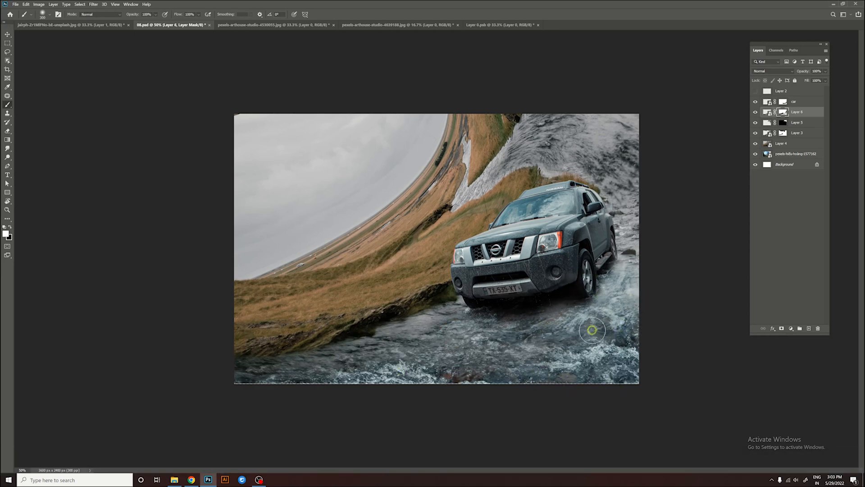
# Step: Try a darkening Curves adjustment above the new water layer, with its mask inverted to hide the effect
pyautogui.click(803, 102)
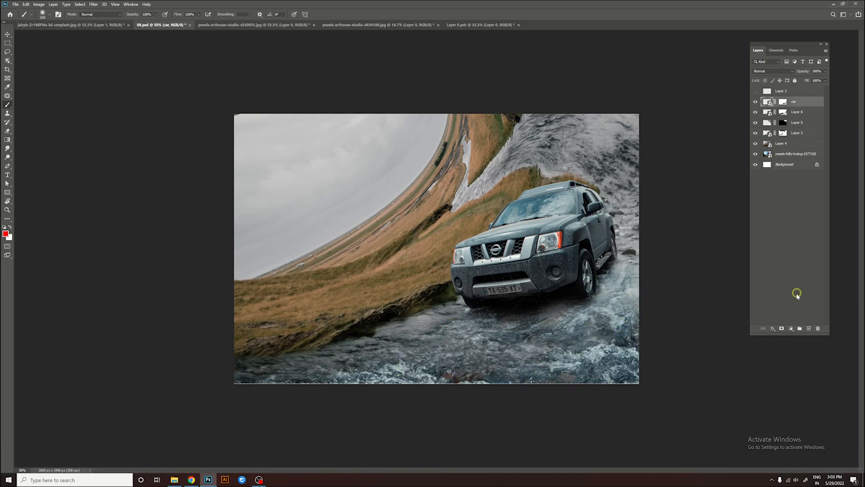
pyautogui.click(803, 112)
pyautogui.click(791, 328)
pyautogui.click(804, 354)
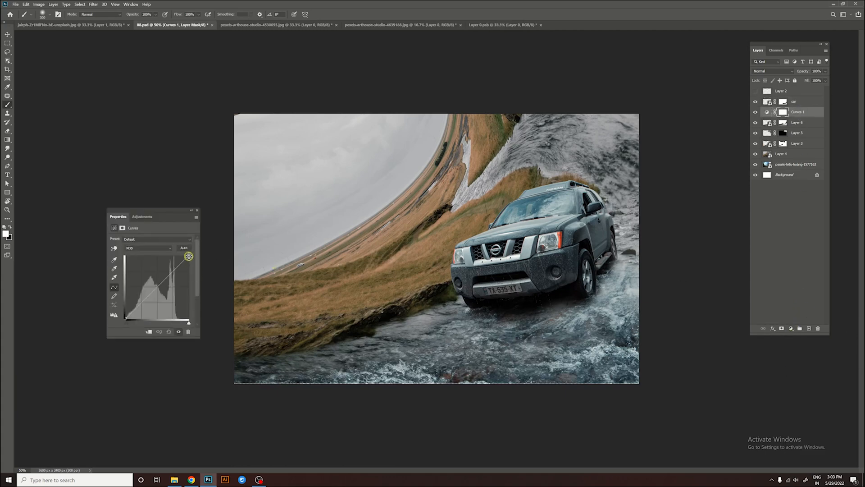
pyautogui.moveTo(188, 256); pyautogui.dragTo(172, 301)
pyautogui.hotkey('ctrl', 'i')
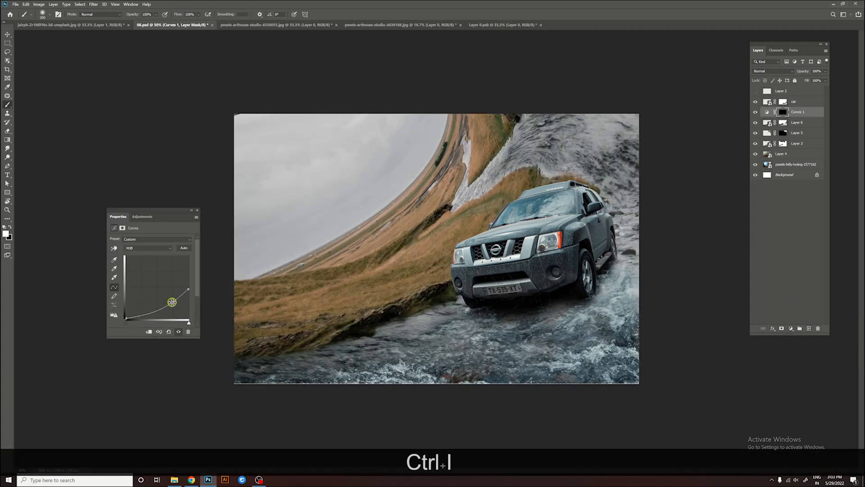
# Step: Try painting the Curves effect over the upper river in Saturation blend mode, and delete the adjustment layer
pyautogui.press('\\')
pyautogui.press('\\')
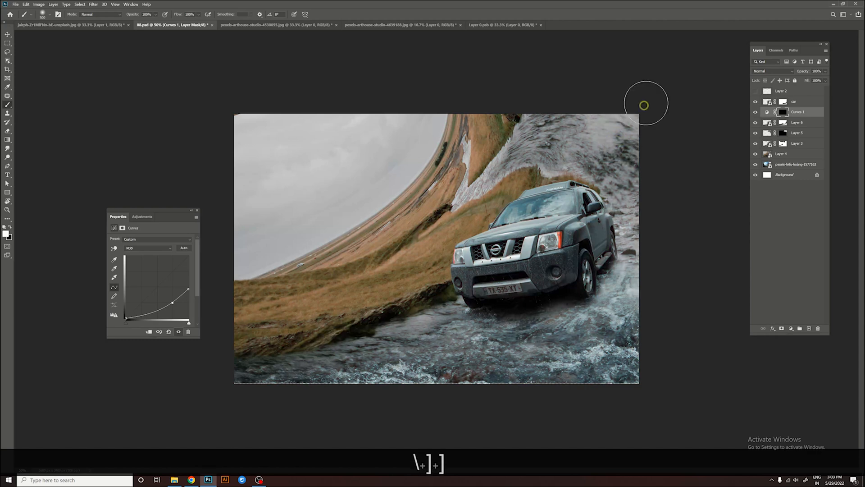
pyautogui.moveTo(643, 105)
pyautogui.mouseDown()
pyautogui.moveTo(637, 119)
pyautogui.moveTo(575, 136)
pyautogui.moveTo(637, 179)
pyautogui.moveTo(564, 140)
pyautogui.moveTo(624, 187)
pyautogui.mouseUp()
pyautogui.click(773, 71)
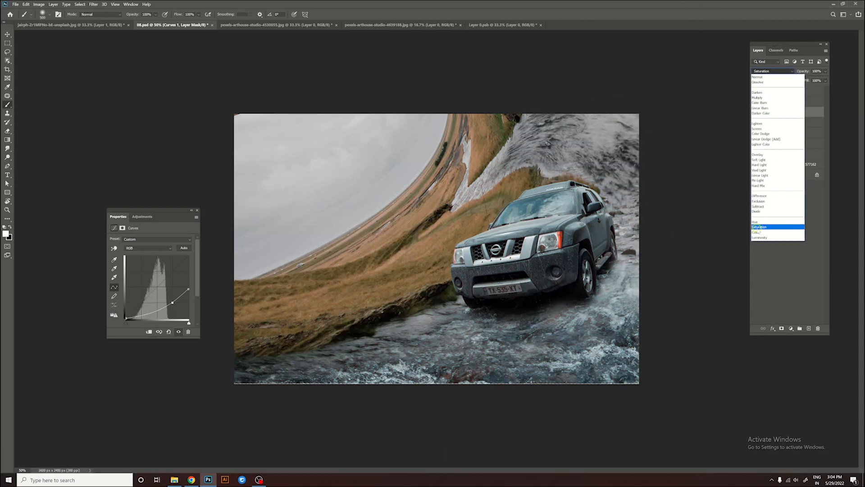
pyautogui.click(758, 227)
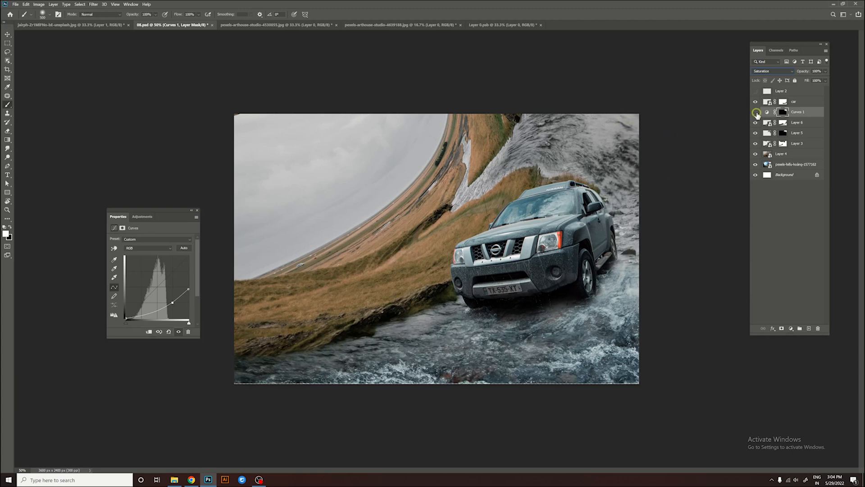
pyautogui.moveTo(770, 115); pyautogui.dragTo(818, 328)
# Step: Add a mask to Layer 4 and paint out its grey sky to reveal the blue sky photo beneath
pyautogui.click(780, 144)
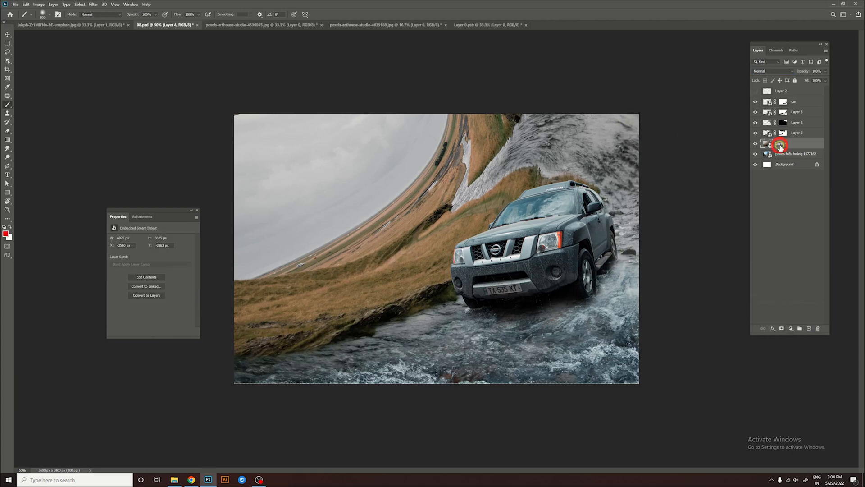
pyautogui.click(781, 328)
pyautogui.press('b')
pyautogui.press('x')
pyautogui.moveTo(296, 195)
pyautogui.mouseDown()
pyautogui.moveTo(341, 115)
pyautogui.moveTo(260, 138)
pyautogui.moveTo(287, 228)
pyautogui.moveTo(367, 166)
pyautogui.mouseUp()
pyautogui.press(']')
pyautogui.press(']')
pyautogui.press(']')
pyautogui.moveTo(400, 109)
pyautogui.mouseDown()
pyautogui.moveTo(402, 127)
pyautogui.moveTo(335, 200)
pyautogui.moveTo(240, 236)
pyautogui.moveTo(242, 145)
pyautogui.moveTo(236, 241)
pyautogui.mouseUp()
# Step: Try shrinking, moving and warping the existing sky photo to follow the curved horizon
pyautogui.click(792, 157)
pyautogui.hotkey('ctrl', 't')
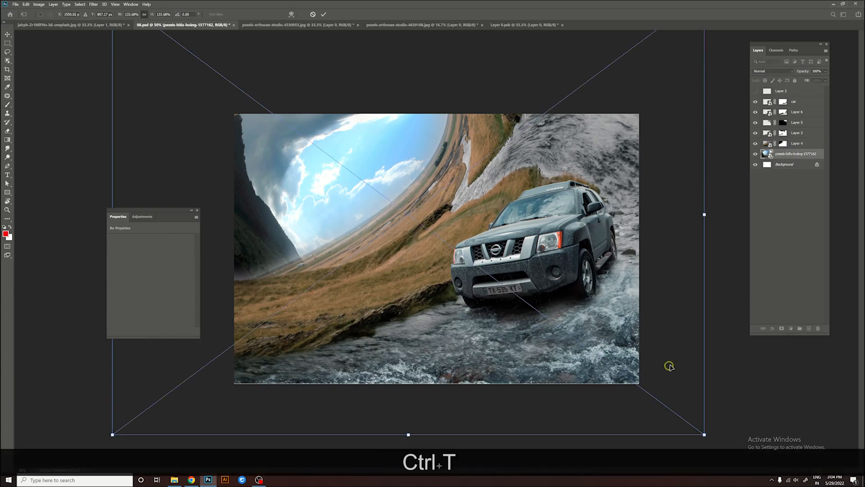
pyautogui.moveTo(703, 214); pyautogui.dragTo(575, 193)
pyautogui.moveTo(458, 187); pyautogui.dragTo(373, 162)
pyautogui.moveTo(540, 305); pyautogui.dragTo(431, 166)
pyautogui.rightClick(358, 210)
pyautogui.click(370, 283)
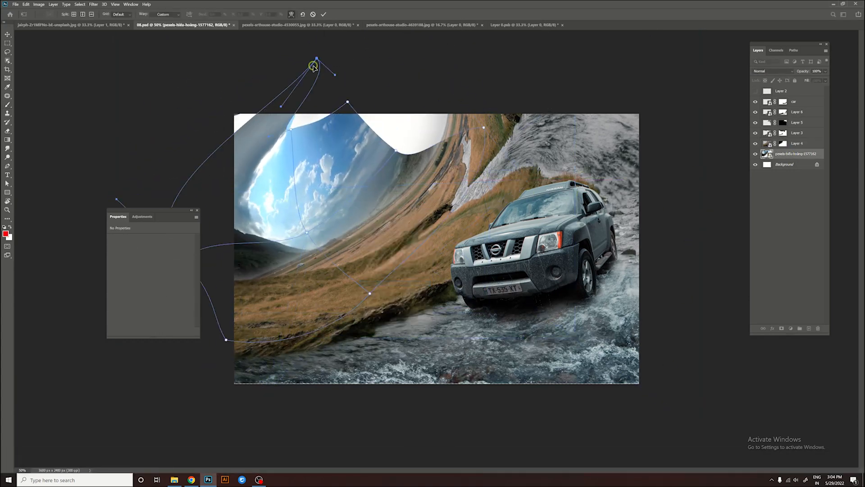
pyautogui.moveTo(313, 66); pyautogui.dragTo(203, 34)
pyautogui.moveTo(347, 102); pyautogui.dragTo(387, 58)
pyautogui.press('BackSpace')
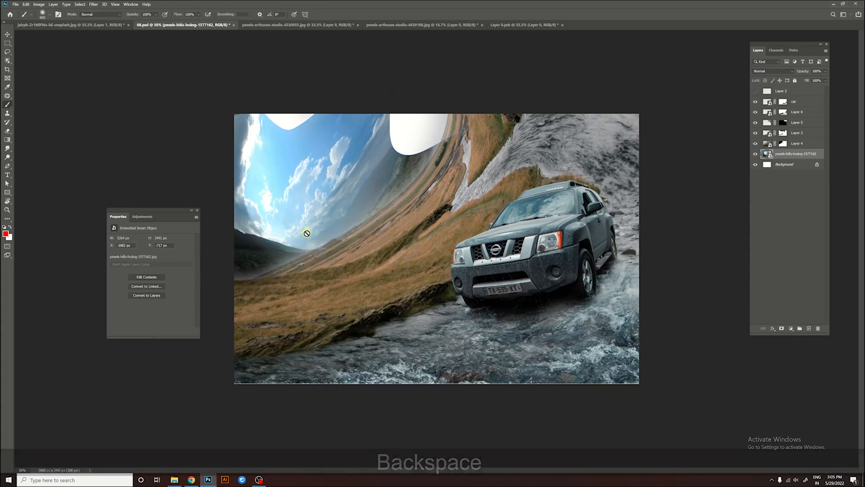
pyautogui.hotkey('ctrl', 't')
pyautogui.rightClick(347, 201)
pyautogui.click(367, 275)
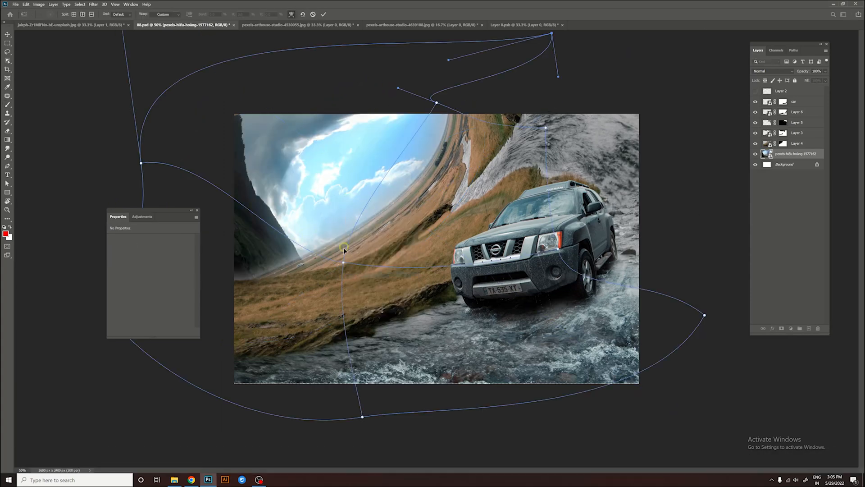
pyautogui.click(7, 183)
pyautogui.press('ctrl+alt+super+space')
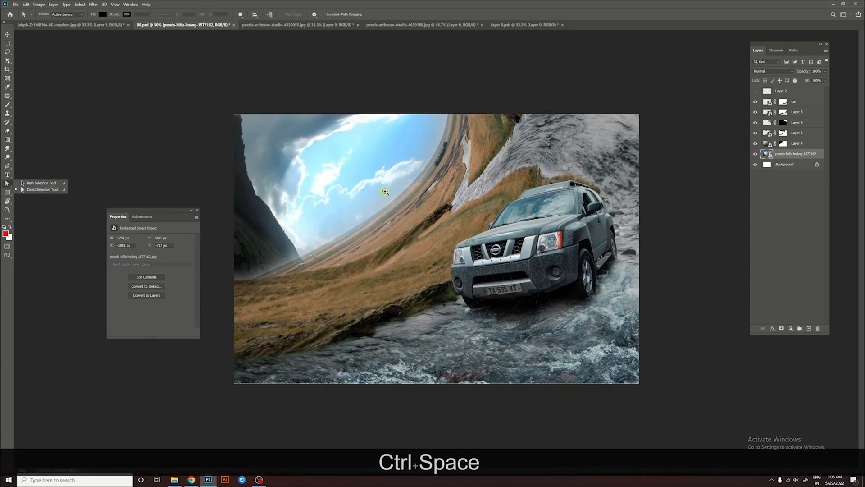
# Step: Delete the distorted sky photo layer and place a fresh copy of the mountain sky photo from File Explorer
pyautogui.moveTo(781, 153); pyautogui.dragTo(818, 328)
pyautogui.click(175, 480)
pyautogui.moveTo(180, 108); pyautogui.dragTo(721, 148)
# Step: Scale the placed sky photo to about 32%, rotate it about -31.6° and position it behind the curved meadow
pyautogui.moveTo(467, 208); pyautogui.dragTo(388, 164)
pyautogui.moveTo(550, 394); pyautogui.dragTo(627, 224)
pyautogui.moveTo(376, 234); pyautogui.dragTo(366, 216)
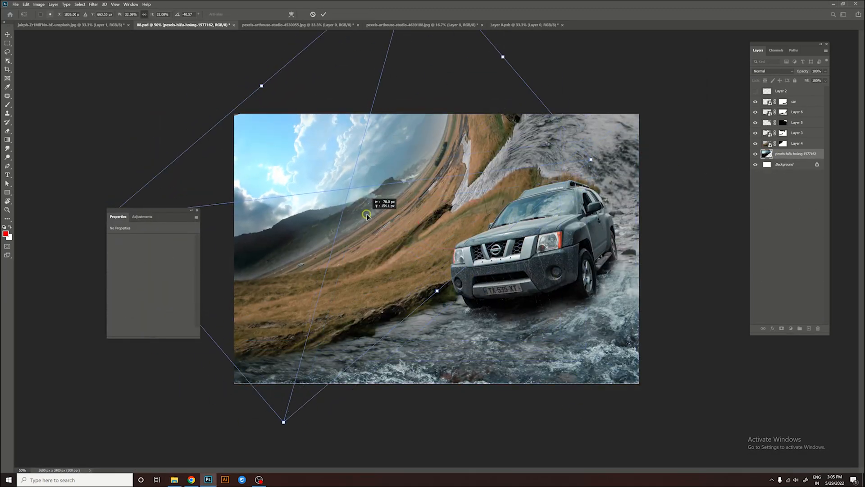
pyautogui.moveTo(647, 151); pyautogui.dragTo(649, 200)
pyautogui.keyDown('ctrl'); pyautogui.keyDown('alt'); pyautogui.click(374, 207); pyautogui.keyUp('alt'); pyautogui.keyUp('ctrl')
pyautogui.click(197, 210)
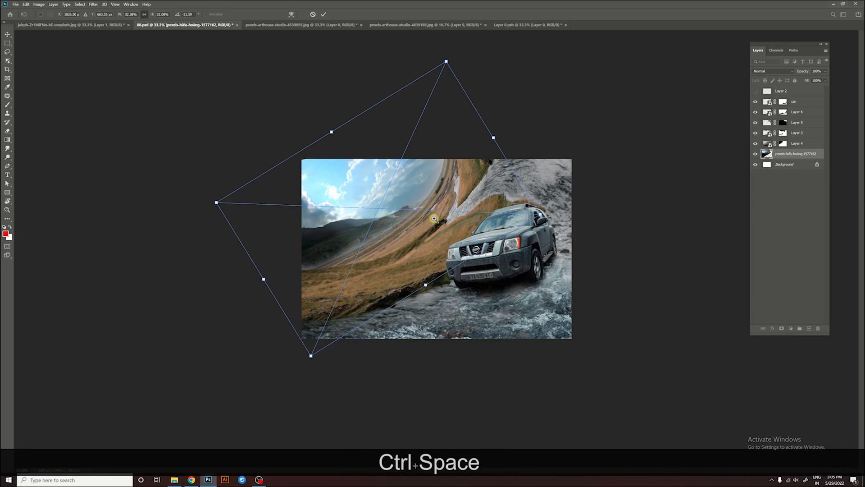
pyautogui.keyDown('ctrl'); pyautogui.click(309, 183); pyautogui.keyUp('ctrl')
pyautogui.moveTo(309, 183); pyautogui.dragTo(259, 220)
# Step: Warp the sky photo by pulling its outer left corners and lower hills to align with the curved horizon
pyautogui.rightClick(288, 190)
pyautogui.click(314, 263)
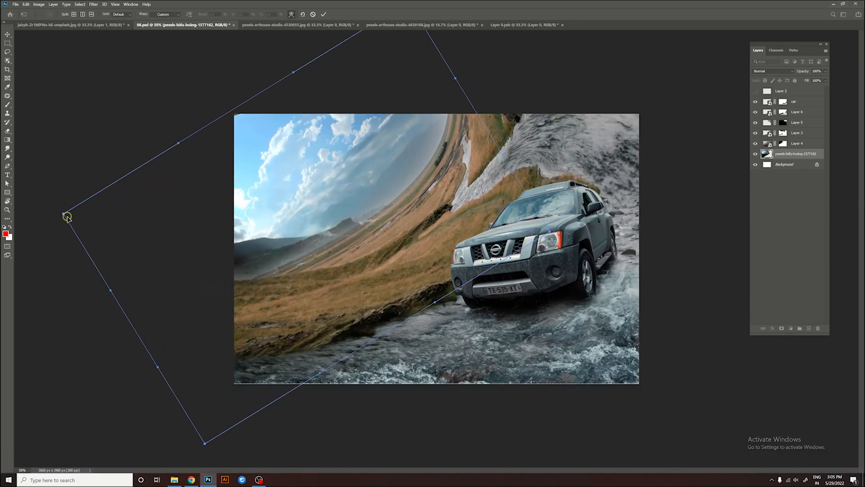
pyautogui.moveTo(64, 214); pyautogui.dragTo(115, 77)
pyautogui.moveTo(183, 370); pyautogui.dragTo(169, 305)
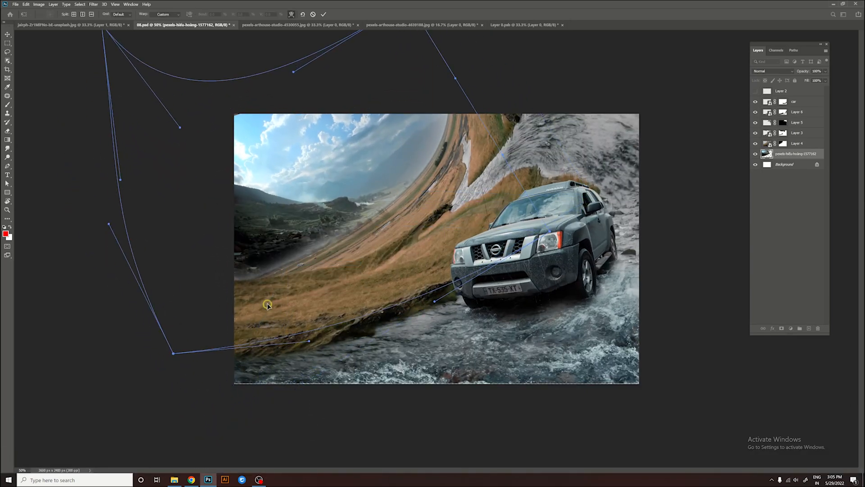
pyautogui.moveTo(267, 305); pyautogui.dragTo(247, 259)
pyautogui.keyDown('ctrl'); pyautogui.keyDown('alt'); pyautogui.click(428, 195); pyautogui.keyUp('alt'); pyautogui.keyUp('ctrl')
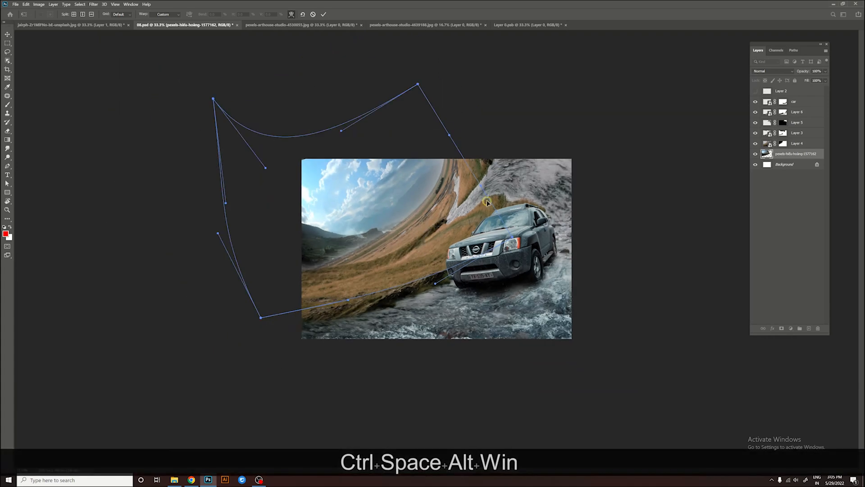
# Step: Bend the warp's upper edge and right corner inward so the clouds curl along the rising landscape
pyautogui.moveTo(418, 83); pyautogui.dragTo(319, 75)
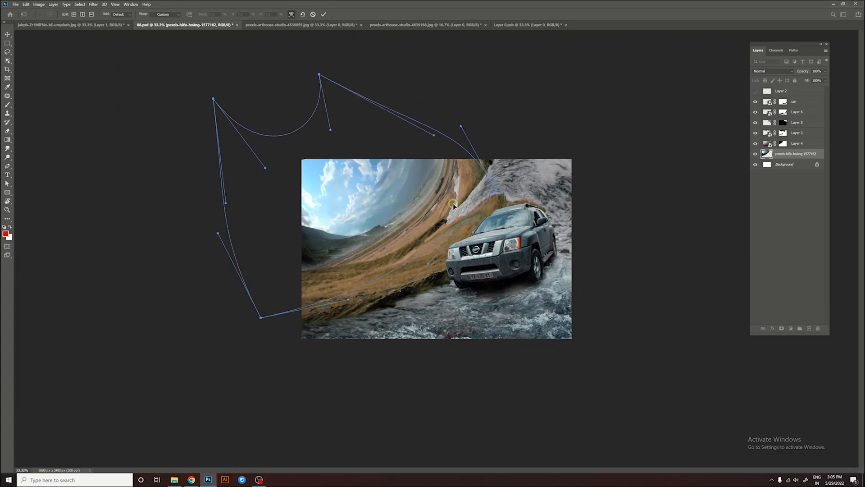
pyautogui.moveTo(496, 190); pyautogui.dragTo(473, 172)
pyautogui.moveTo(467, 129); pyautogui.dragTo(450, 97)
pyautogui.moveTo(376, 128); pyautogui.dragTo(392, 142)
pyautogui.moveTo(266, 135); pyautogui.dragTo(326, 121)
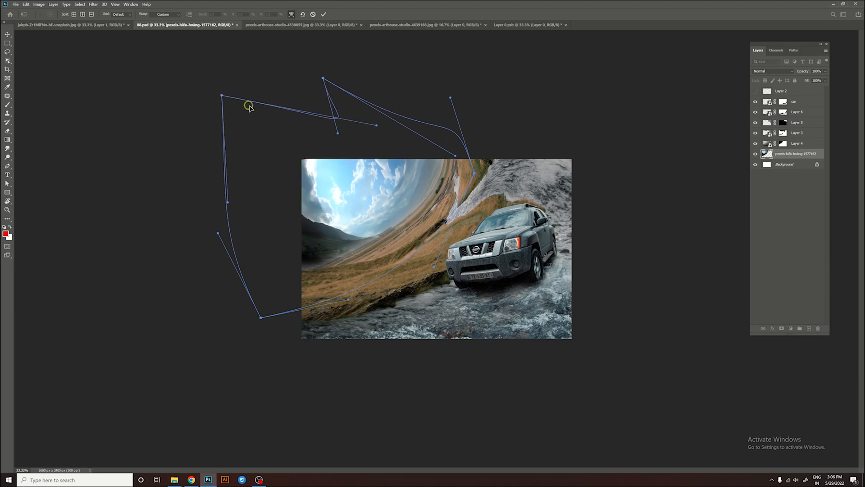
# Step: Pull the warp's left corners inward so the dark mountain slopes up along the image's left edge
pyautogui.moveTo(249, 106); pyautogui.dragTo(316, 108)
pyautogui.moveTo(287, 179); pyautogui.dragTo(307, 167)
pyautogui.moveTo(326, 82); pyautogui.dragTo(324, 112)
pyautogui.moveTo(264, 298); pyautogui.dragTo(269, 263)
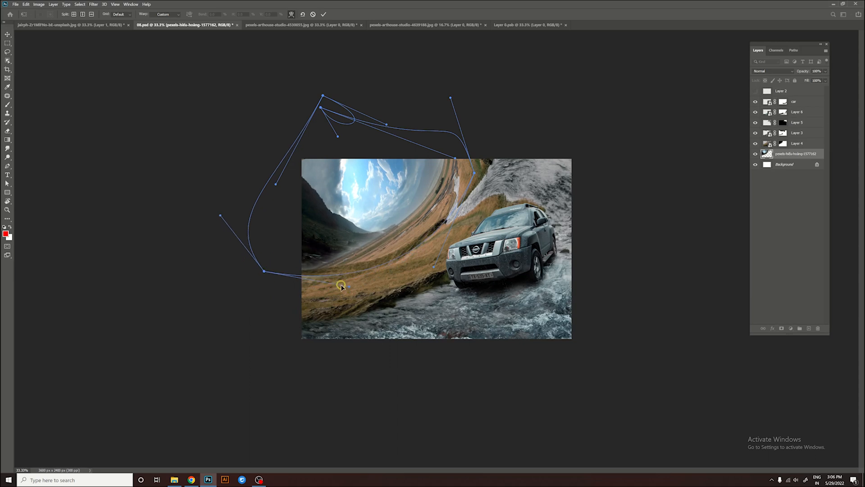
pyautogui.moveTo(350, 287); pyautogui.dragTo(333, 318)
pyautogui.moveTo(264, 270); pyautogui.dragTo(299, 276)
pyautogui.moveTo(267, 223); pyautogui.dragTo(283, 201)
pyautogui.moveTo(316, 120); pyautogui.dragTo(322, 116)
# Step: Fine-tune the right side of the sky warp so the clouds follow the meadow's curve, and apply the transformation
pyautogui.moveTo(450, 138); pyautogui.dragTo(431, 134)
pyautogui.moveTo(437, 171); pyautogui.dragTo(458, 170)
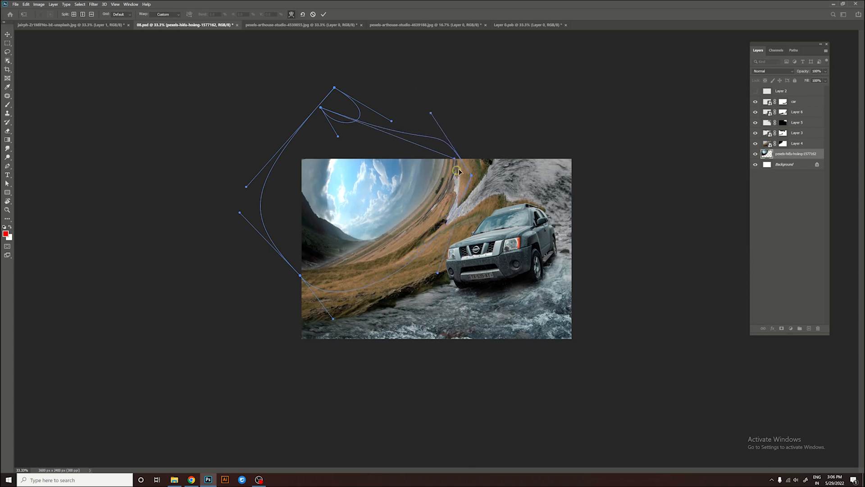
pyautogui.moveTo(429, 113); pyautogui.dragTo(414, 109)
pyautogui.moveTo(409, 160); pyautogui.dragTo(424, 164)
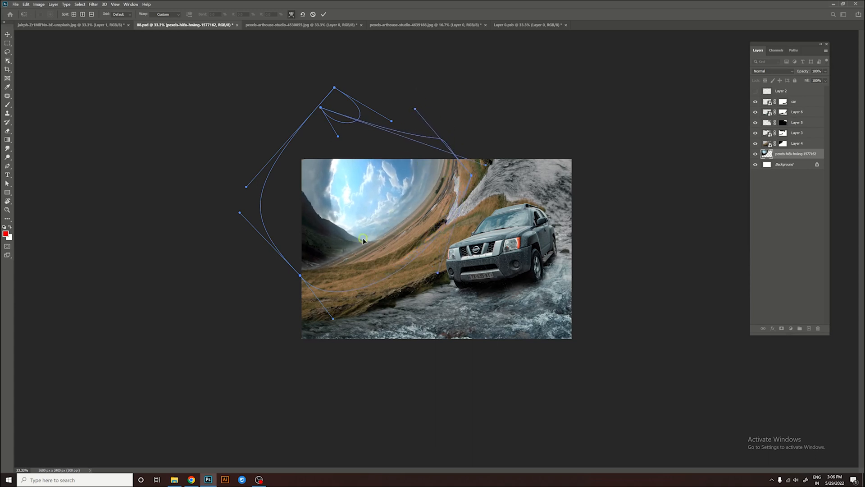
pyautogui.moveTo(363, 240); pyautogui.dragTo(357, 231)
pyautogui.moveTo(408, 141); pyautogui.dragTo(399, 141)
pyautogui.moveTo(414, 111); pyautogui.dragTo(425, 126)
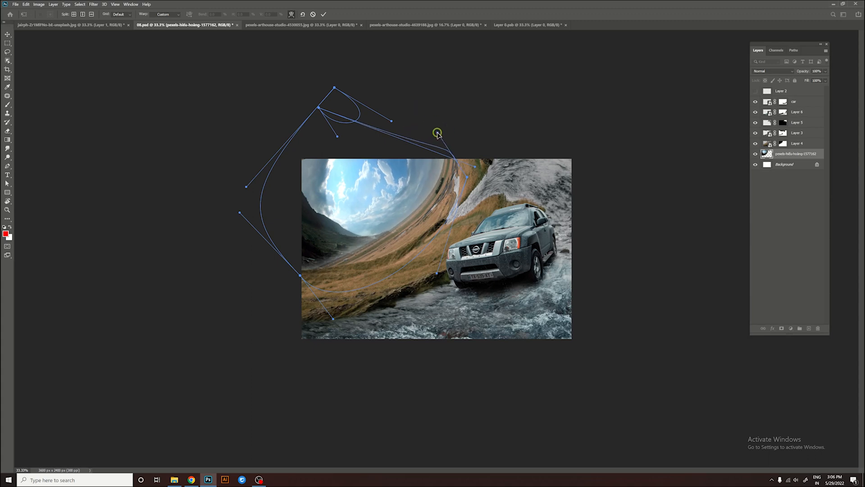
pyautogui.press('Return')
# Step: Paint white on Layer 4's mask along the horizon to bring back the haze between sky and meadow
pyautogui.click(783, 143)
pyautogui.press('b')
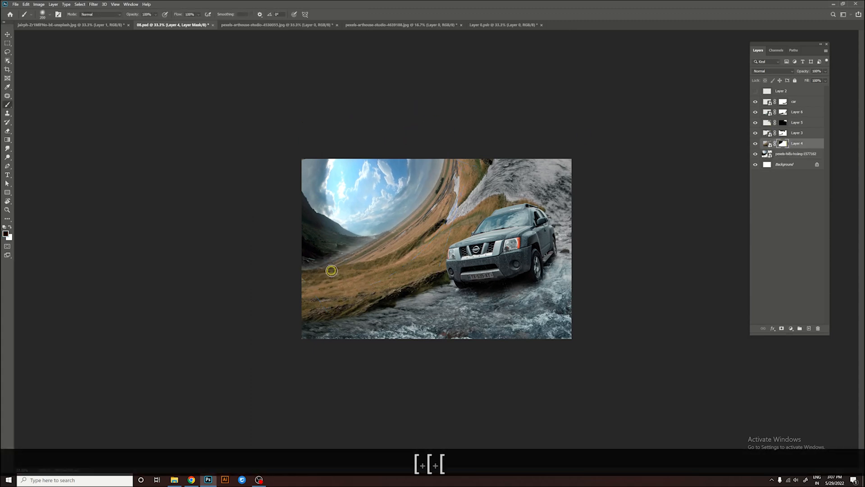
pyautogui.press('x')
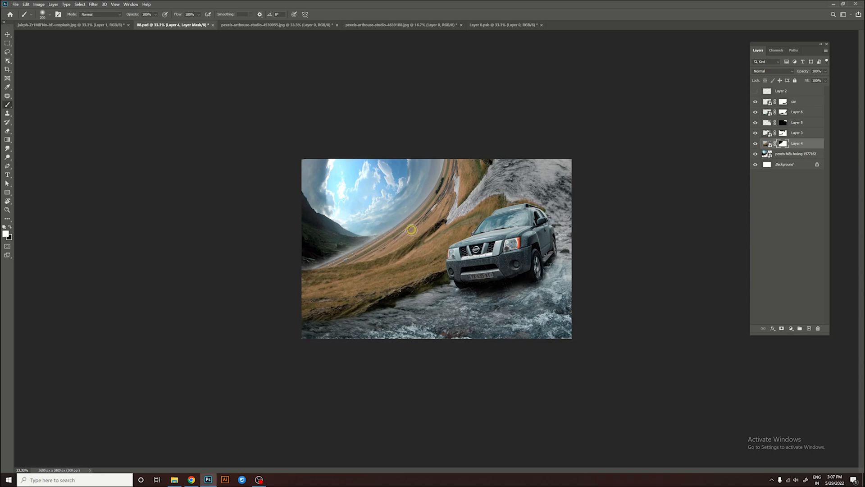
pyautogui.keyDown('ctrl'); pyautogui.click(341, 222); pyautogui.keyUp('ctrl')
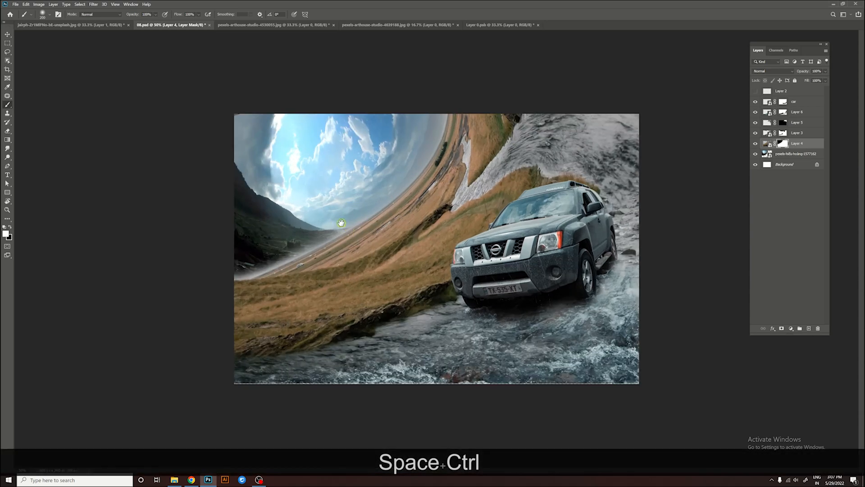
pyautogui.keyDown('ctrl'); pyautogui.keyDown('alt'); pyautogui.click(340, 220); pyautogui.keyUp('alt'); pyautogui.keyUp('ctrl')
pyautogui.hotkey('ctrl', '=')
pyautogui.hotkey('ctrl', '=')
pyautogui.hotkey('ctrl', '=')
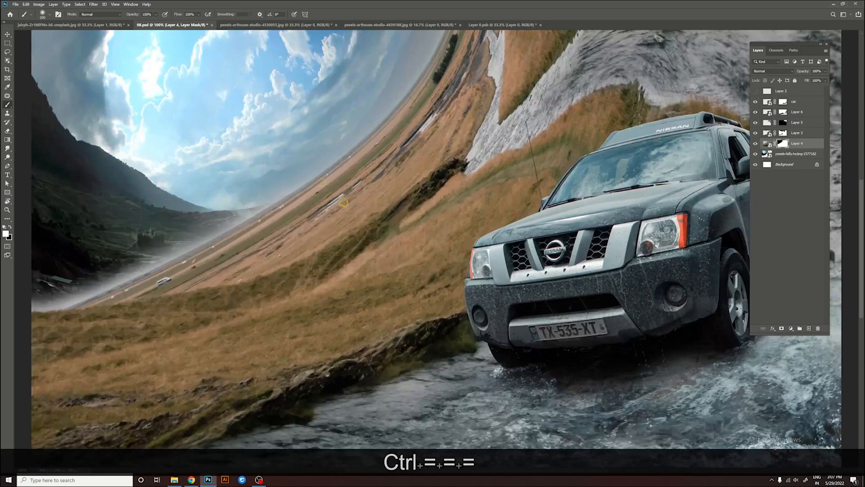
# Step: Paint black on Layer 4's mask to remove the harsh white fringe between the dark valley and the meadow
pyautogui.moveTo(59, 270)
pyautogui.mouseDown()
pyautogui.moveTo(252, 269)
pyautogui.moveTo(347, 218)
pyautogui.moveTo(245, 280)
pyautogui.moveTo(247, 262)
pyautogui.mouseUp()
pyautogui.press('x')
pyautogui.press('[')
pyautogui.press('[')
pyautogui.press(']')
pyautogui.press(']')
pyautogui.press('x')
pyautogui.press('x')
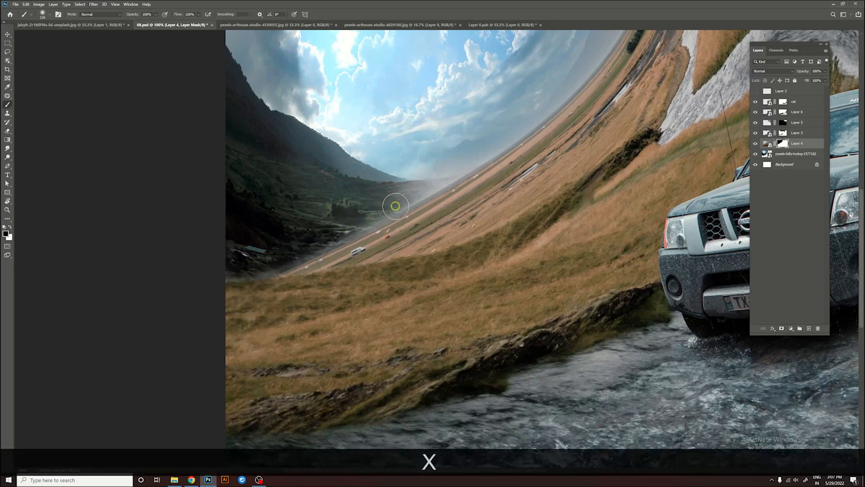
# Step: Paint white, then black on Layer 4's mask to spread soft haze over the valley floor and clean the meadow's upper edge
pyautogui.press('x')
pyautogui.moveTo(411, 188)
pyautogui.mouseDown()
pyautogui.moveTo(311, 236)
pyautogui.moveTo(251, 228)
pyautogui.moveTo(277, 243)
pyautogui.mouseUp()
pyautogui.press('x')
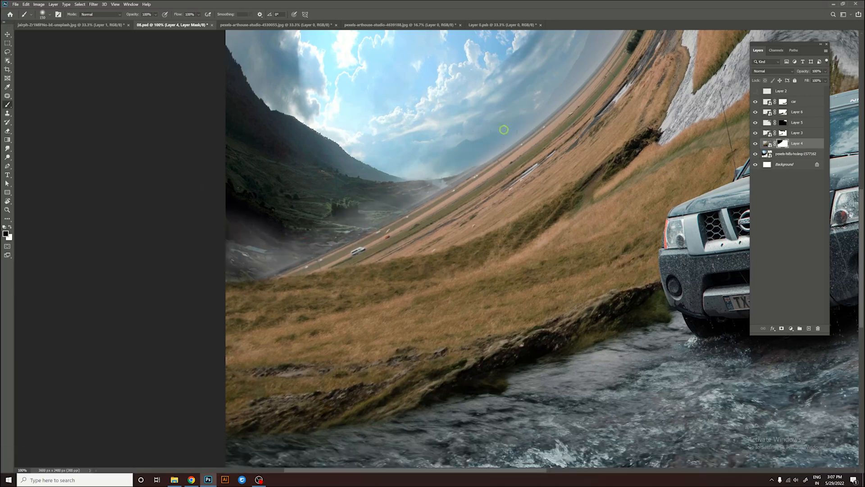
pyautogui.moveTo(480, 137); pyautogui.dragTo(405, 220)
pyautogui.moveTo(544, 84); pyautogui.dragTo(500, 119)
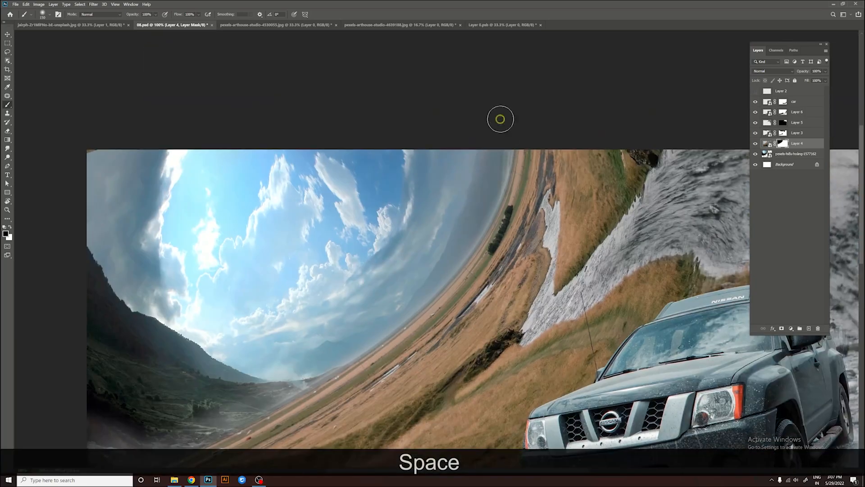
pyautogui.hotkey('ctrl', '-')
pyautogui.hotkey('ctrl', '-')
pyautogui.hotkey('ctrl', '-')
pyautogui.hotkey('ctrl', '-')
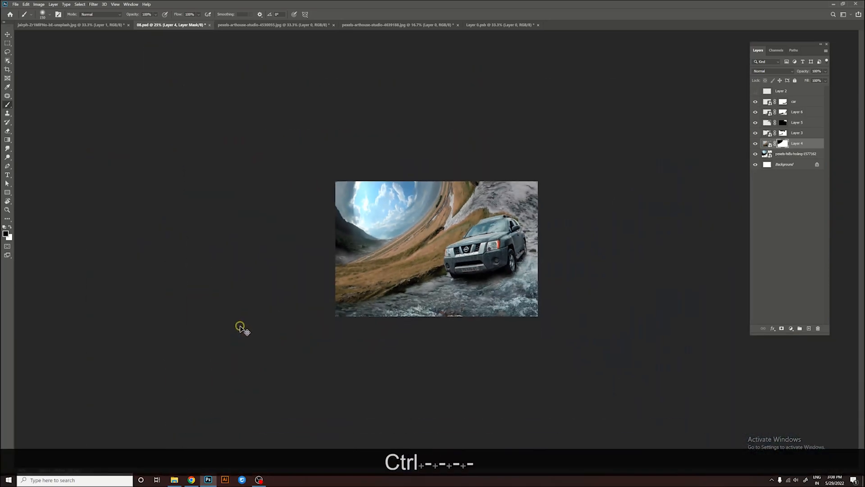
pyautogui.hotkey('ctrl', '=')
pyautogui.keyDown('ctrl'); pyautogui.click(453, 297); pyautogui.keyUp('ctrl')
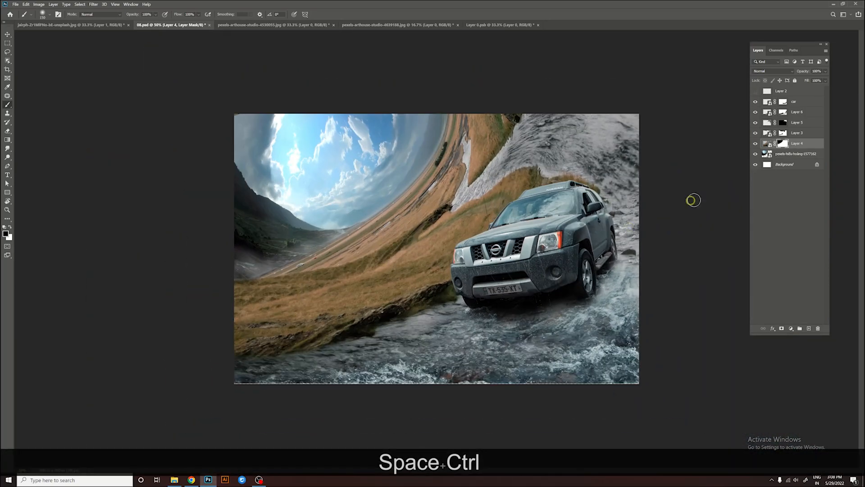
# Step: Add a Curves adjustment clipped to Layer 4 and lower its white point to darken the whole meadow
pyautogui.click(791, 328)
pyautogui.click(805, 367)
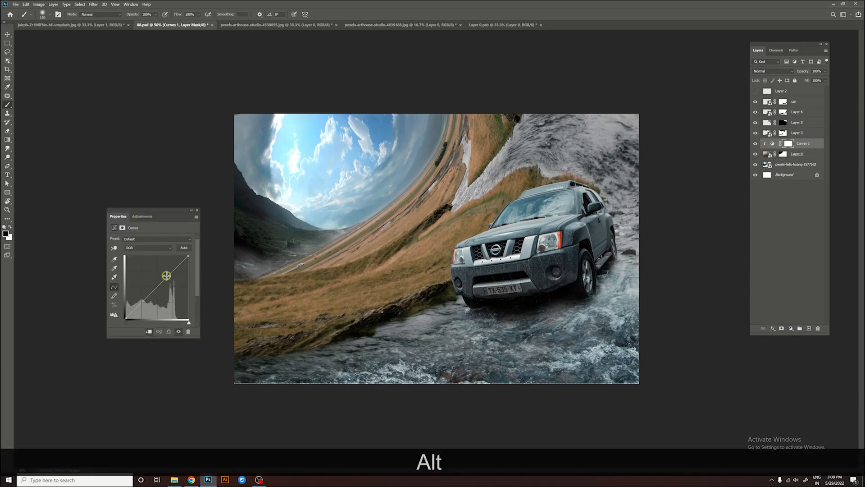
pyautogui.moveTo(166, 275); pyautogui.dragTo(174, 290)
pyautogui.hotkey('ctrl', 'z')
pyautogui.moveTo(188, 255); pyautogui.dragTo(196, 296)
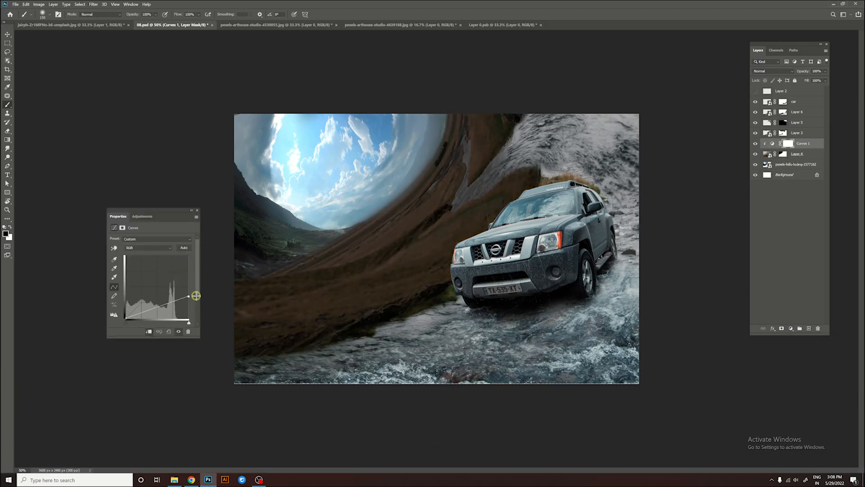
# Step: Add a Color Balance adjustment clipped above the meadow's Curves and shift the midtones toward cyan at -13
pyautogui.click(791, 328)
pyautogui.click(808, 394)
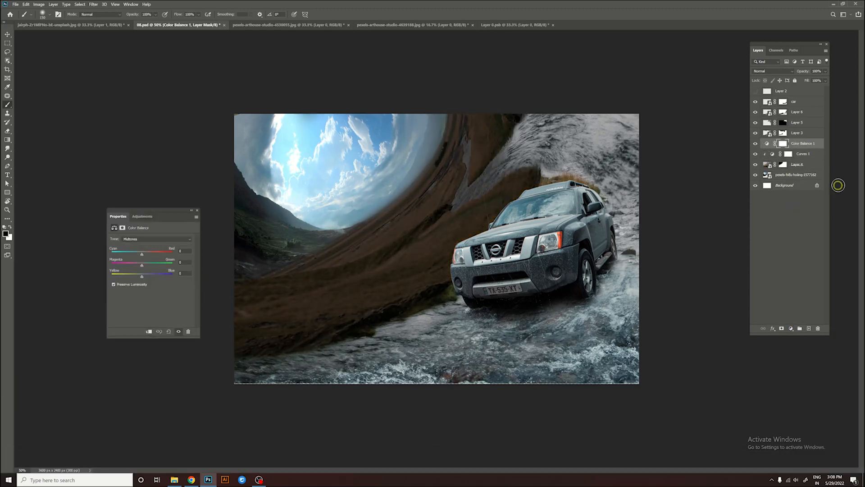
pyautogui.press('alt')
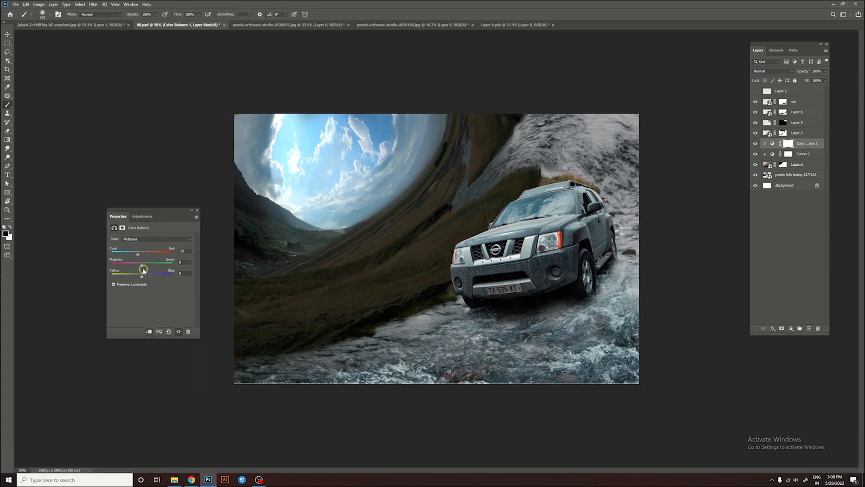
pyautogui.click(197, 210)
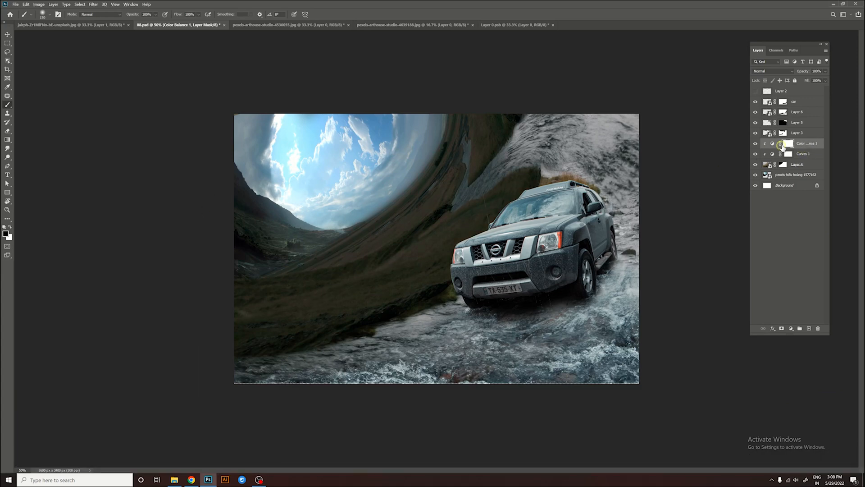
# Step: Paint black with a large soft brush on the Curves 1 mask to restore the meadow's brightness away from the dark valley
pyautogui.press('b')
pyautogui.press(']')
pyautogui.press(']')
pyautogui.click(423, 172)
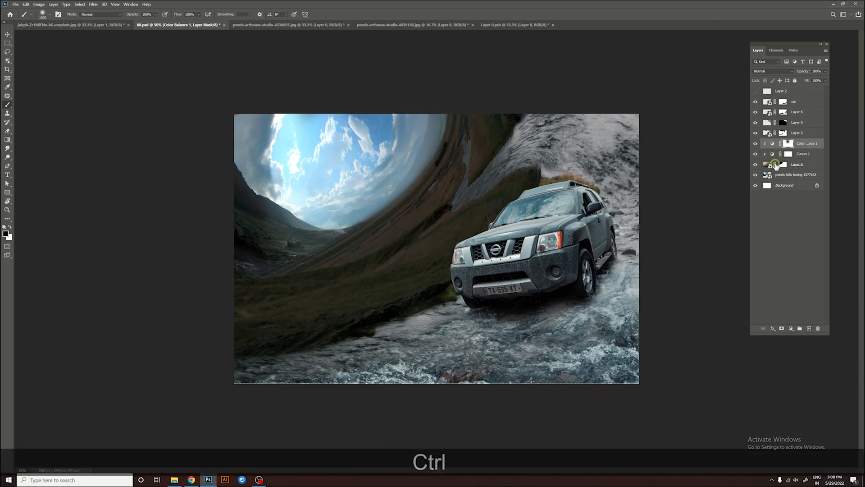
pyautogui.hotkey('ctrl', 'z')
pyautogui.click(788, 153)
pyautogui.moveTo(439, 177)
pyautogui.mouseDown()
pyautogui.moveTo(413, 183)
pyautogui.moveTo(478, 144)
pyautogui.moveTo(540, 167)
pyautogui.moveTo(411, 246)
pyautogui.moveTo(476, 295)
pyautogui.moveTo(434, 380)
pyautogui.moveTo(286, 366)
pyautogui.mouseUp()
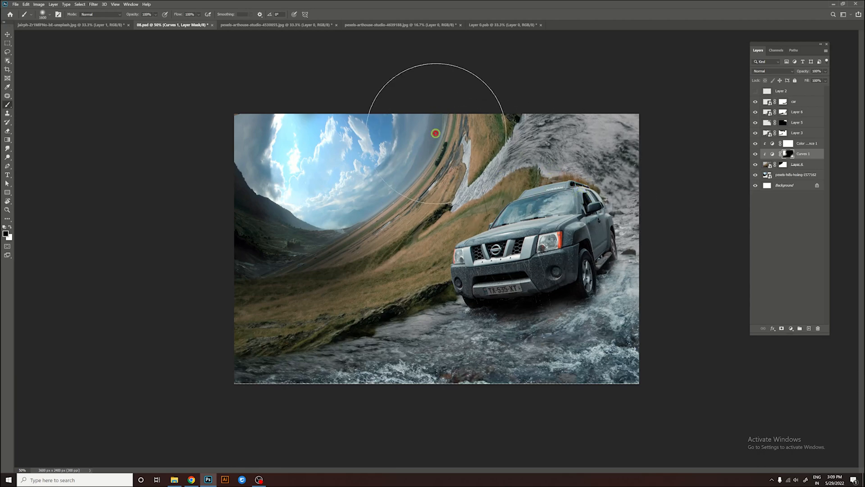
pyautogui.press('[')
pyautogui.press('[')
pyautogui.press('[')
# Step: Add a brightening Curves adjustment above the Color Balance layer, invert its mask and paint white over the meadow near the car
pyautogui.click(791, 328)
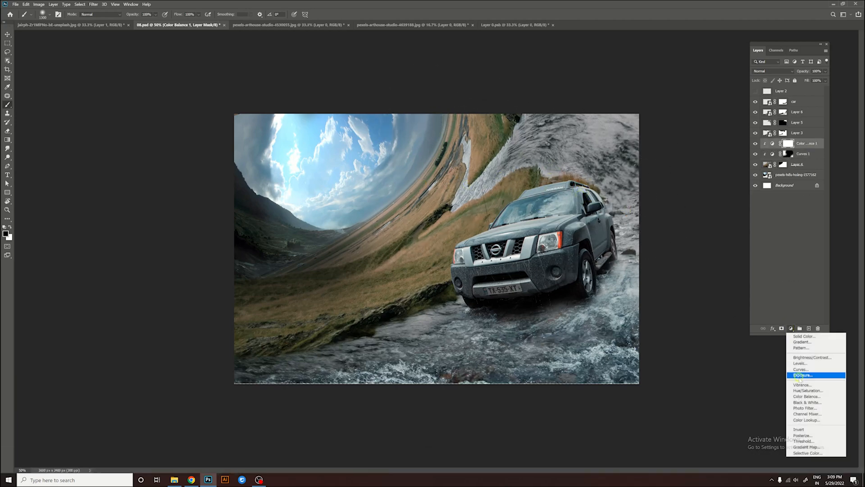
pyautogui.click(806, 367)
pyautogui.moveTo(168, 261); pyautogui.dragTo(167, 256)
pyautogui.click(197, 209)
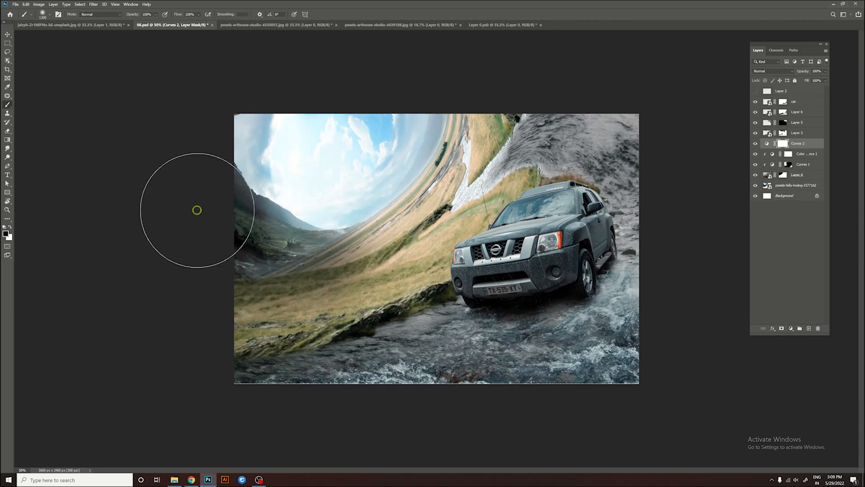
pyautogui.hotkey('ctrl', 'i')
pyautogui.press('x')
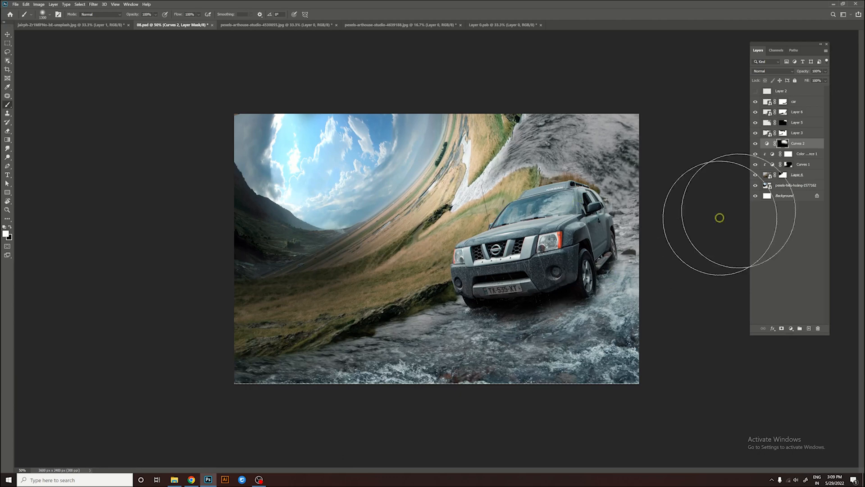
# Step: Move the Curves 2 layer directly beneath the car layer and reduce its opacity to 68%
pyautogui.moveTo(802, 143); pyautogui.dragTo(801, 108)
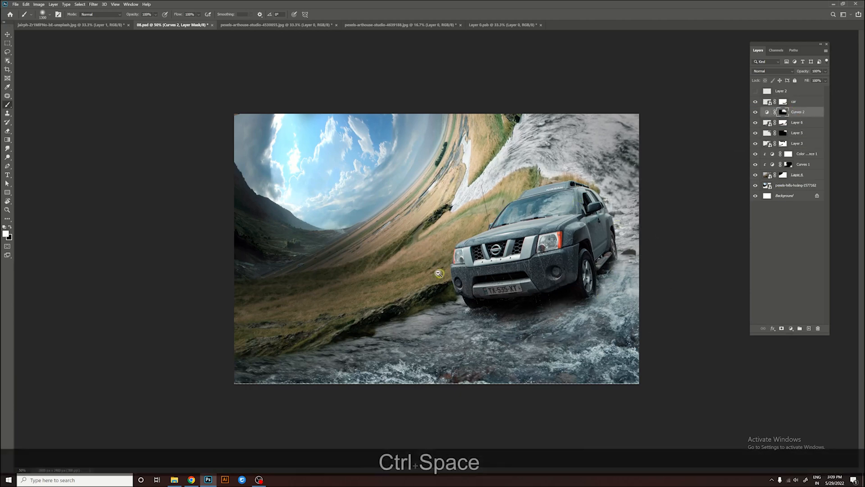
pyautogui.keyDown('ctrl'); pyautogui.keyDown('alt'); pyautogui.click(612, 287); pyautogui.keyUp('alt'); pyautogui.keyUp('ctrl')
pyautogui.keyDown('ctrl'); pyautogui.click(612, 282); pyautogui.keyUp('ctrl')
pyautogui.keyDown('ctrl'); pyautogui.click(612, 282); pyautogui.keyUp('ctrl')
pyautogui.click(766, 112)
pyautogui.moveTo(803, 74); pyautogui.dragTo(790, 73)
pyautogui.keyDown('ctrl'); pyautogui.keyDown('alt'); pyautogui.click(531, 241); pyautogui.keyUp('alt'); pyautogui.keyUp('ctrl')
pyautogui.keyDown('ctrl'); pyautogui.keyDown('alt'); pyautogui.click(530, 241); pyautogui.keyUp('alt'); pyautogui.keyUp('ctrl')
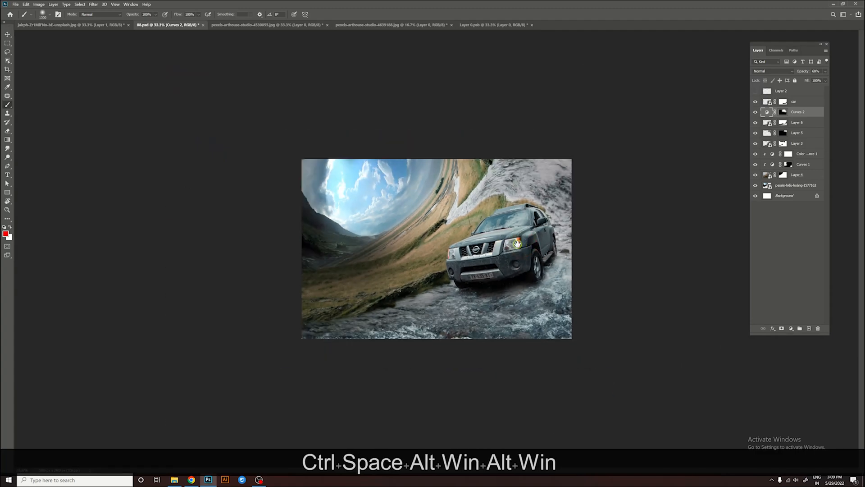
pyautogui.keyDown('ctrl'); pyautogui.click(535, 241); pyautogui.keyUp('ctrl')
# Step: Save the composite and close all the other open source documents without saving their changes
pyautogui.hotkey('ctrl', 's')
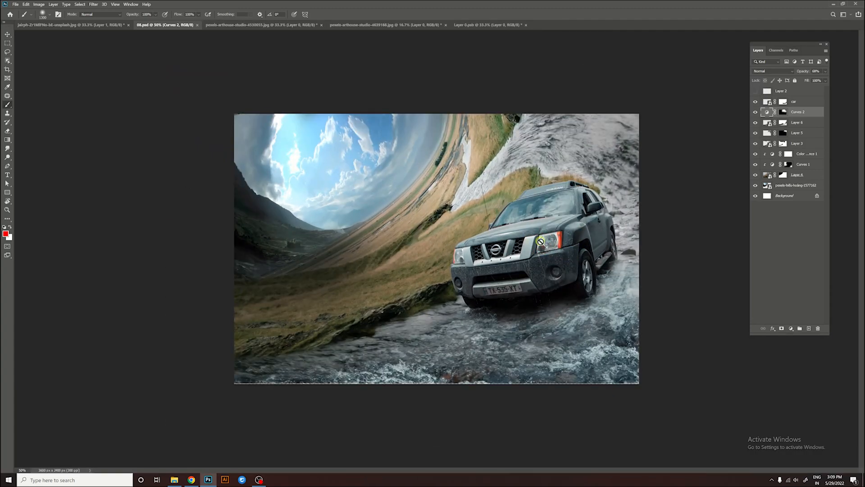
pyautogui.click(302, 26)
pyautogui.click(322, 25)
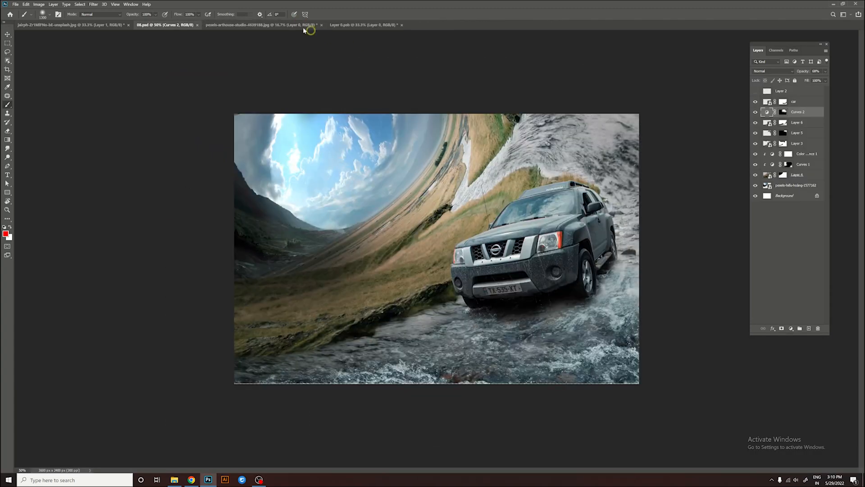
pyautogui.click(309, 26)
pyautogui.click(321, 24)
pyautogui.click(463, 181)
pyautogui.click(263, 26)
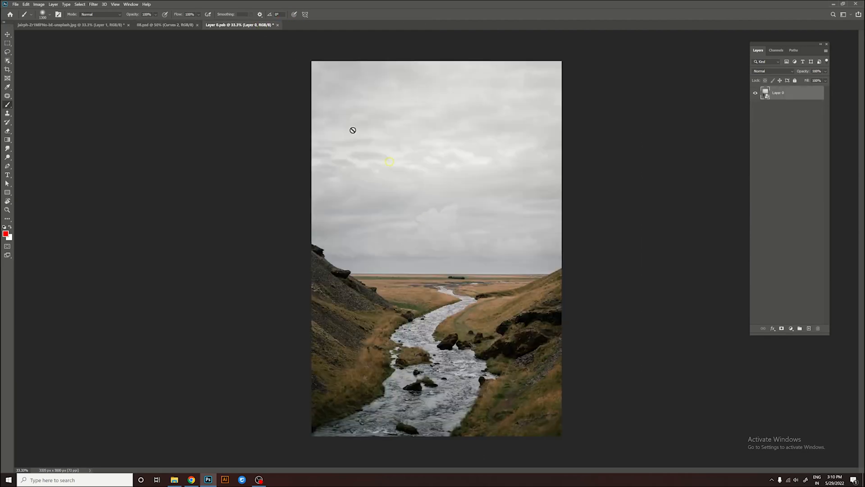
pyautogui.click(464, 182)
pyautogui.click(93, 27)
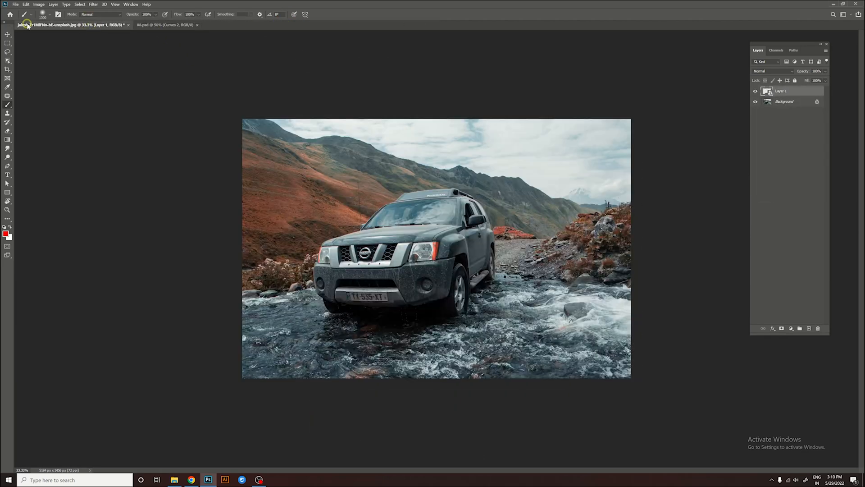
pyautogui.click(128, 25)
pyautogui.click(463, 182)
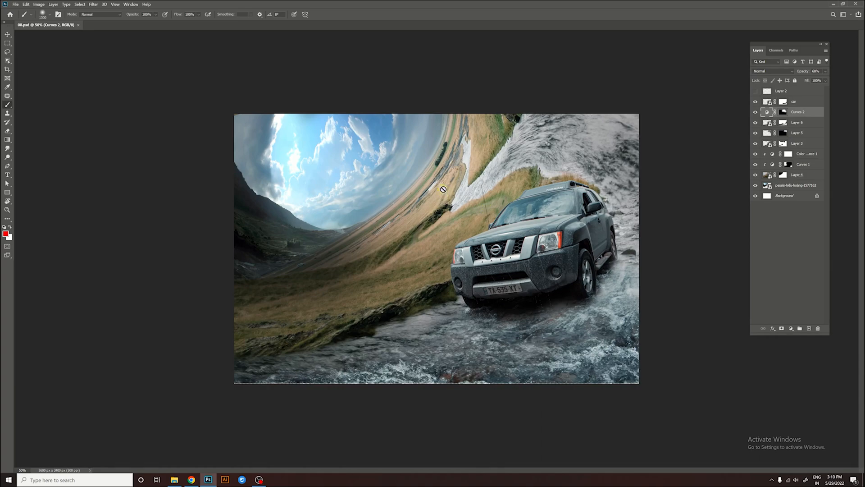
# Step: Add a Curves adjustment clipped to the car layer, raise the curve to brighten strongly, and invert its mask to black
pyautogui.keyDown('ctrl'); pyautogui.keyDown('alt'); pyautogui.click(555, 272); pyautogui.keyUp('alt'); pyautogui.keyUp('ctrl')
pyautogui.keyDown('ctrl'); pyautogui.click(556, 272); pyautogui.keyUp('ctrl')
pyautogui.keyDown('ctrl'); pyautogui.click(574, 274); pyautogui.keyUp('ctrl')
pyautogui.keyDown('ctrl'); pyautogui.click(575, 274); pyautogui.keyUp('ctrl')
pyautogui.keyDown('ctrl'); pyautogui.keyDown('alt'); pyautogui.click(605, 273); pyautogui.keyUp('alt'); pyautogui.keyUp('ctrl')
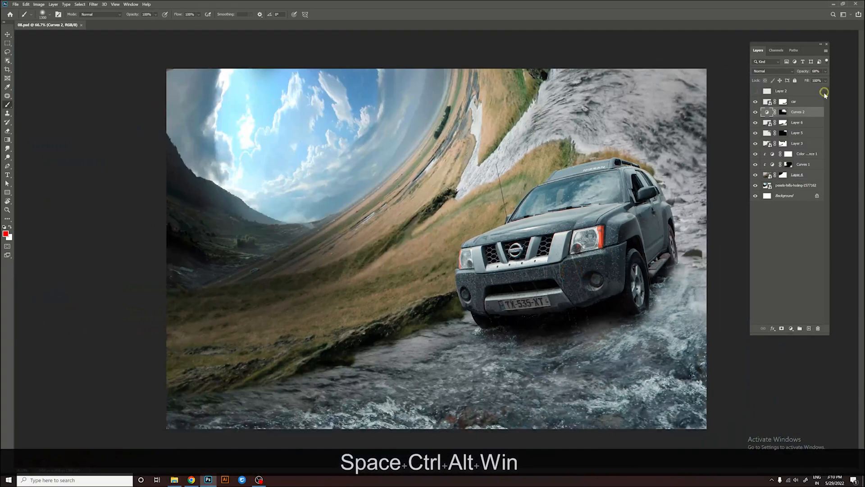
pyautogui.click(806, 101)
pyautogui.click(791, 328)
pyautogui.click(806, 360)
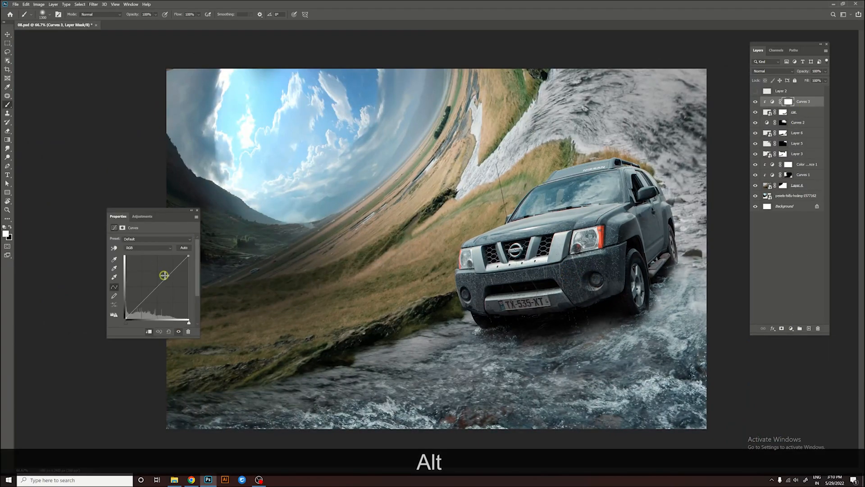
pyautogui.moveTo(164, 274); pyautogui.dragTo(155, 263)
pyautogui.hotkey('ctrl', 'i')
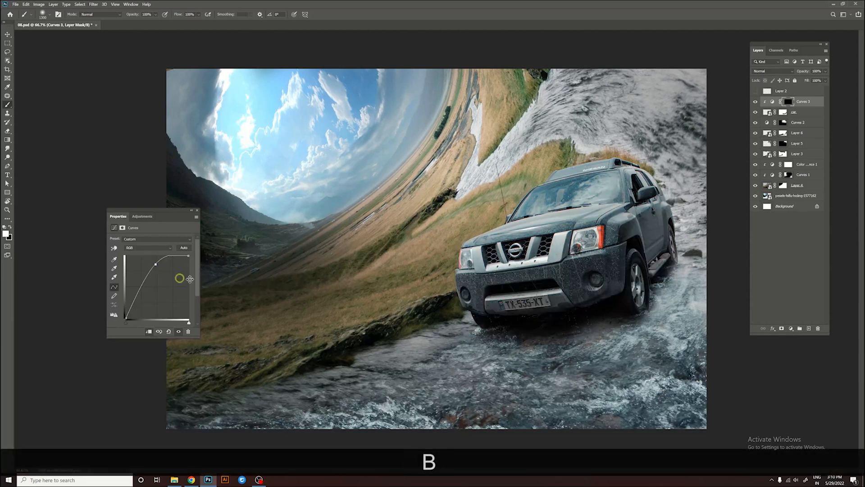
# Step: Paint white with a small soft brush on the Curves 3 mask to highlight the car's windshield and front roof edge
pyautogui.press('[')
pyautogui.press('[')
pyautogui.press('[')
pyautogui.press('[')
pyautogui.press('[')
pyautogui.press('[')
pyautogui.press('[')
pyautogui.press('[')
pyautogui.press('[')
pyautogui.press('[')
pyautogui.press('[')
pyautogui.press('[')
pyautogui.press('[')
pyautogui.press('[')
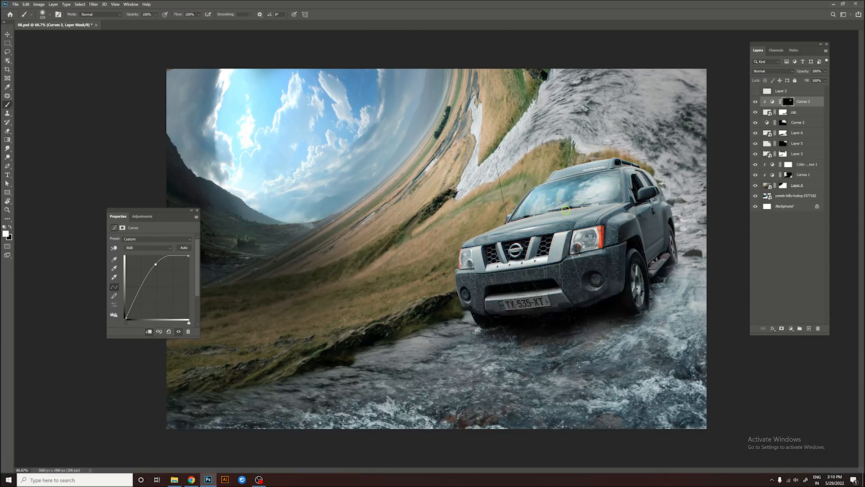
pyautogui.press('[')
pyautogui.press('[')
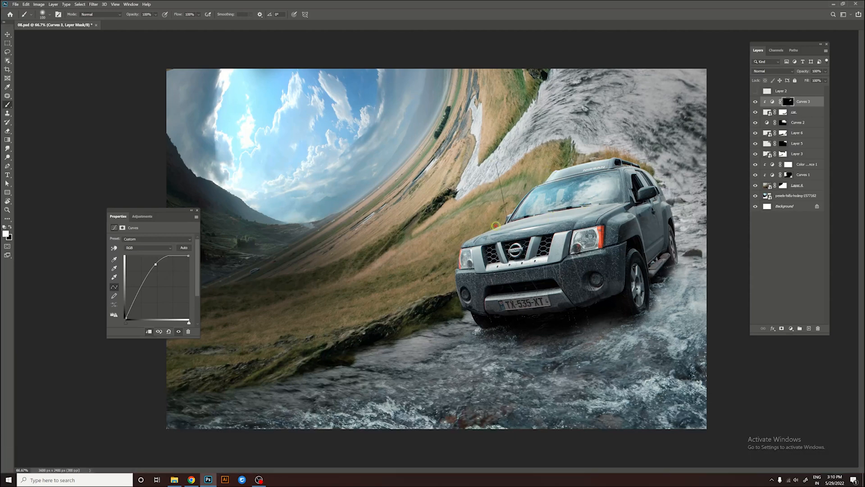
# Step: Extend the Curves 3 highlights along the hood's meadow-side edge and headlight, and refine them at the windshield pillar
pyautogui.press(']')
pyautogui.press(']')
pyautogui.press(']')
pyautogui.press(']')
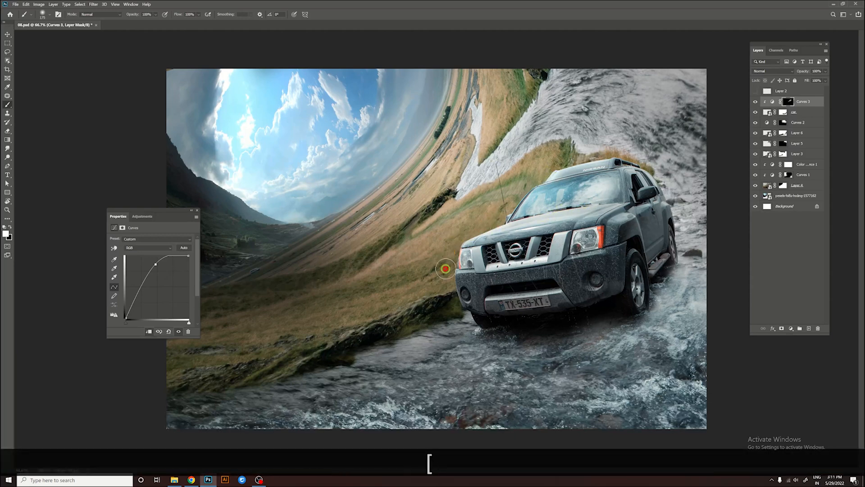
pyautogui.press(']')
pyautogui.press(']')
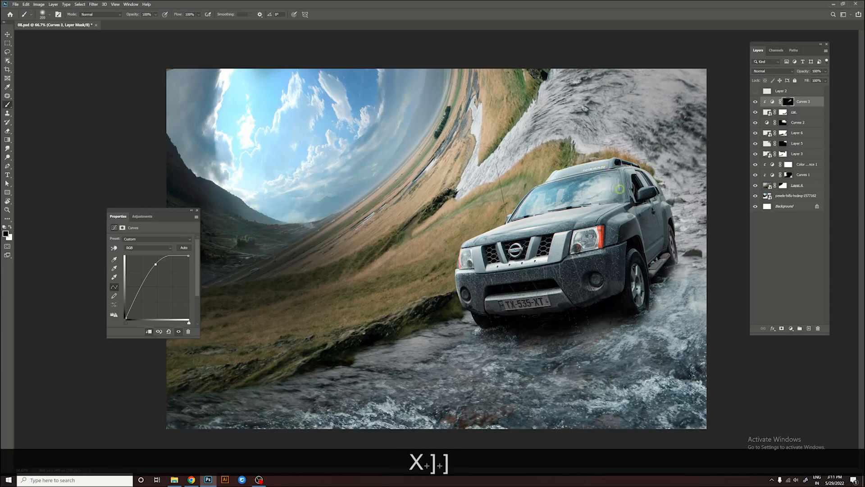
pyautogui.press('[')
pyautogui.press('[')
pyautogui.press('[')
pyautogui.press('[')
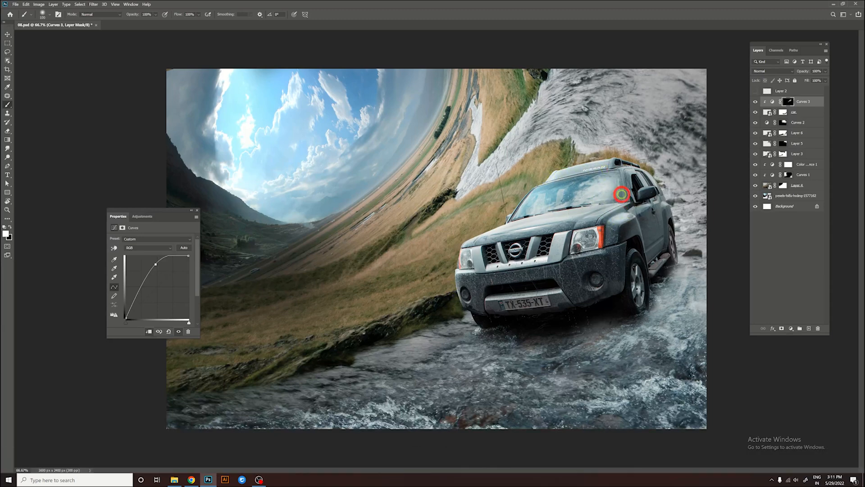
# Step: Add a second Curves adjustment clipped directly above the car layer, lower its white point to darken, and invert its mask
pyautogui.hotkey('alt', '[')
pyautogui.click(790, 328)
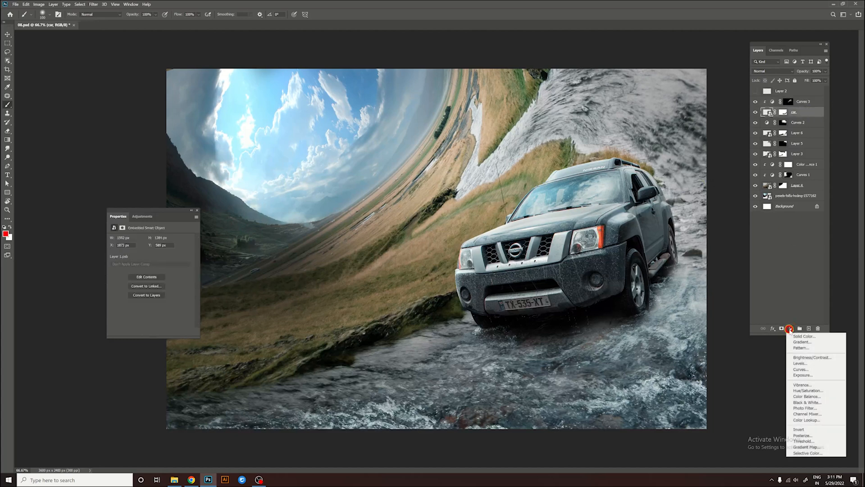
pyautogui.click(801, 369)
pyautogui.moveTo(192, 270); pyautogui.dragTo(193, 283)
pyautogui.hotkey('ctrl', 'i')
# Step: Paint white with a larger brush on the Curves 4 mask to shade the car's side and front bumper
pyautogui.press(']')
pyautogui.press(']')
pyautogui.press(']')
pyautogui.press(']')
pyautogui.press(']')
pyautogui.moveTo(664, 250)
pyautogui.mouseDown()
pyautogui.moveTo(639, 265)
pyautogui.moveTo(632, 219)
pyautogui.moveTo(598, 279)
pyautogui.moveTo(639, 301)
pyautogui.moveTo(570, 284)
pyautogui.mouseUp()
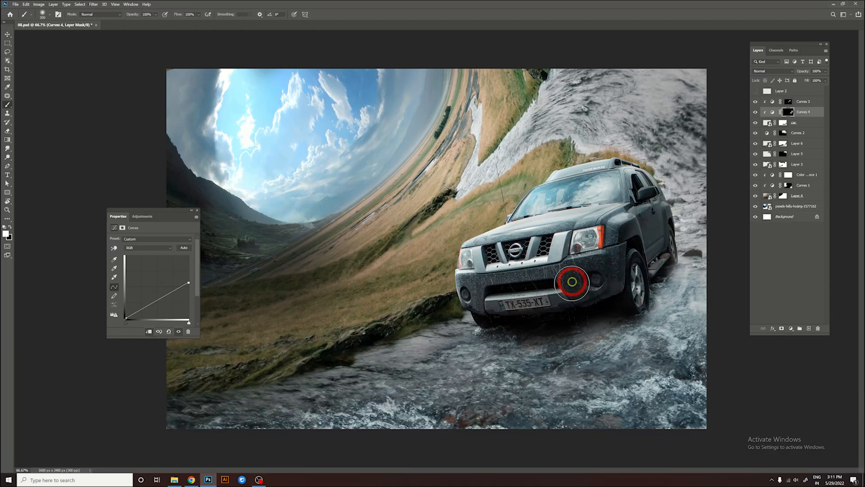
# Step: Create an empty layer directly beneath the car layer and switch to full-screen mode with the menu bar
pyautogui.keyDown('ctrl'); pyautogui.click(797, 324); pyautogui.keyUp('ctrl')
pyautogui.press('space')
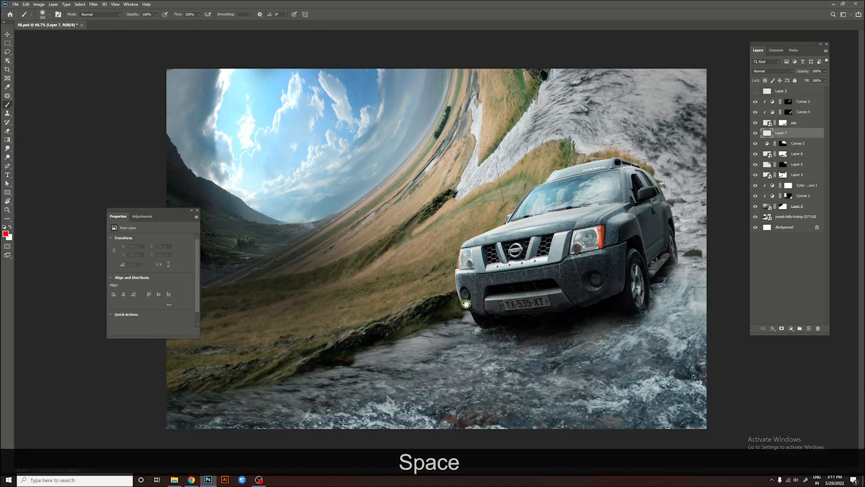
pyautogui.press('f')
pyautogui.moveTo(493, 306); pyautogui.dragTo(342, 270)
pyautogui.click(196, 210)
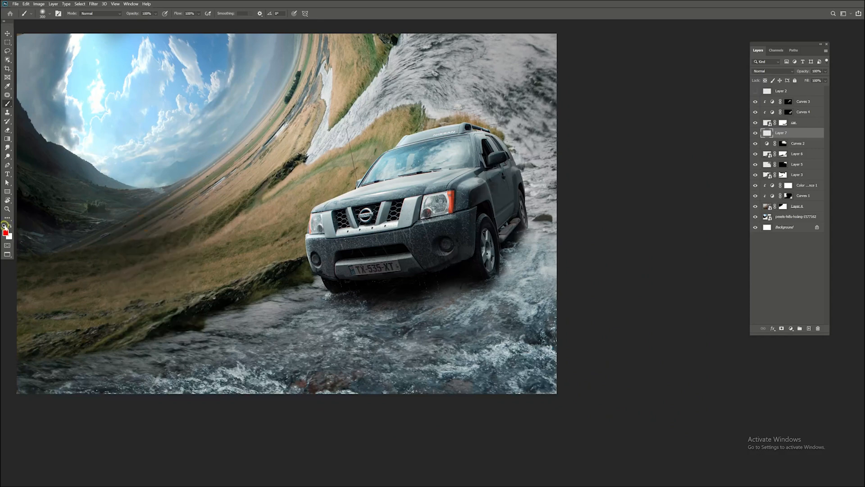
# Step: Paint a soft black shadow on Layer 7 over the water beside the car's rear wheel
pyautogui.press('[')
pyautogui.press('[')
pyautogui.press('[')
pyautogui.press('[')
pyautogui.press('[')
pyautogui.press('[')
pyautogui.press('[')
pyautogui.press('[')
pyautogui.press('[')
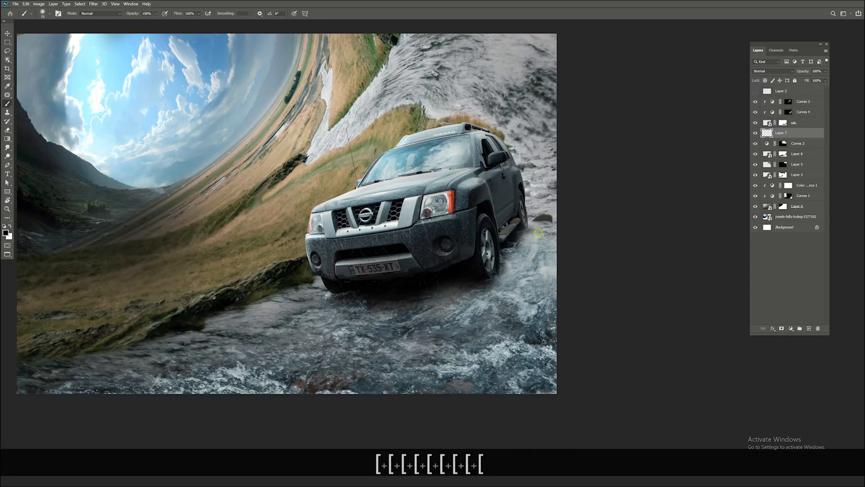
pyautogui.press(']')
pyautogui.press(']')
pyautogui.press(']')
pyautogui.moveTo(539, 233)
pyautogui.mouseDown()
pyautogui.moveTo(520, 243)
pyautogui.moveTo(519, 235)
pyautogui.moveTo(573, 250)
pyautogui.moveTo(514, 223)
pyautogui.moveTo(568, 237)
pyautogui.mouseUp()
# Step: Paint a black shadow edge on Layer 7 diagonally across the water from below the front bumper, using a small brush
pyautogui.press('[')
pyautogui.press('[')
pyautogui.press('[')
pyautogui.press('[')
pyautogui.press('[')
pyautogui.press('[')
pyautogui.press(']')
pyautogui.press(']')
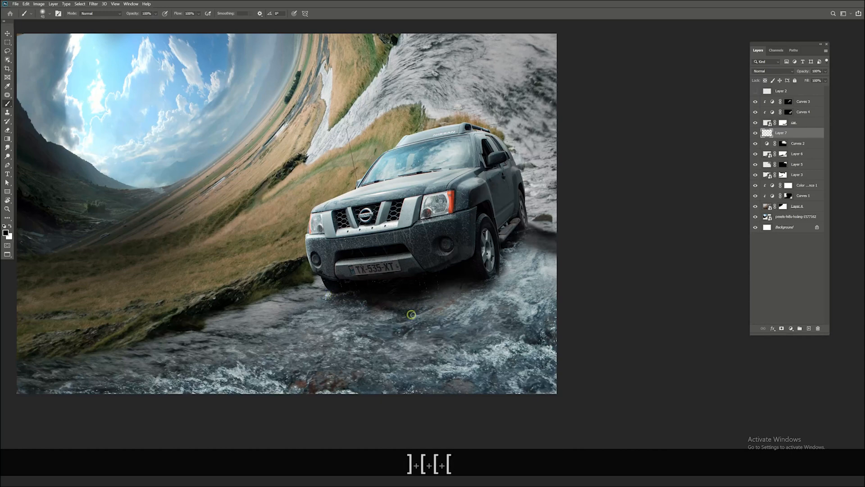
pyautogui.moveTo(388, 314)
pyautogui.mouseDown()
pyautogui.moveTo(500, 369)
pyautogui.moveTo(527, 375)
pyautogui.moveTo(525, 366)
pyautogui.moveTo(540, 360)
pyautogui.mouseUp()
# Step: Fill the cast shadow area beside and in front of the car's wheels with black, using a larger brush
pyautogui.press(']')
pyautogui.press(']')
pyautogui.press(']')
pyautogui.press(']')
pyautogui.press(']')
pyautogui.press(']')
pyautogui.press(']')
pyautogui.press(']')
pyautogui.moveTo(425, 301)
pyautogui.mouseDown()
pyautogui.moveTo(560, 340)
pyautogui.moveTo(511, 264)
pyautogui.moveTo(552, 264)
pyautogui.moveTo(424, 313)
pyautogui.moveTo(574, 403)
pyautogui.moveTo(470, 344)
pyautogui.moveTo(515, 386)
pyautogui.mouseUp()
pyautogui.press('[')
pyautogui.press('[')
pyautogui.press('[')
pyautogui.press('[')
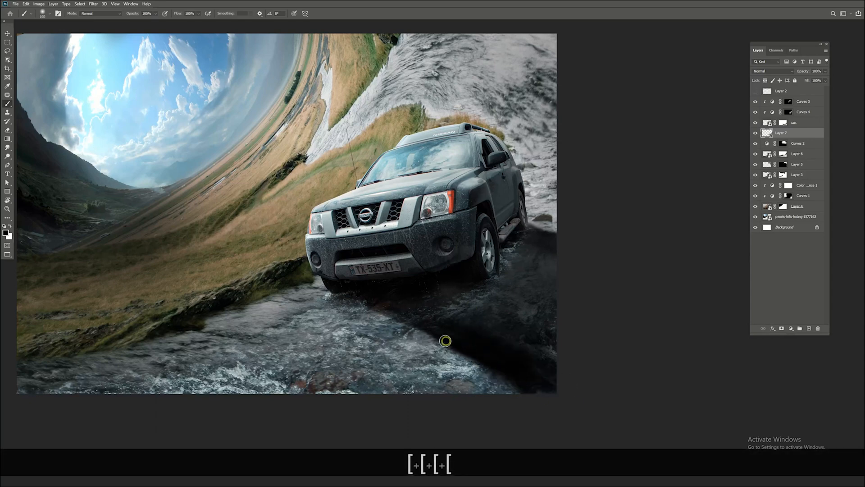
pyautogui.press(']')
pyautogui.press(']')
pyautogui.press(']')
pyautogui.press(']')
pyautogui.moveTo(546, 350)
pyautogui.mouseDown()
pyautogui.moveTo(553, 276)
pyautogui.moveTo(555, 334)
pyautogui.moveTo(515, 262)
pyautogui.mouseUp()
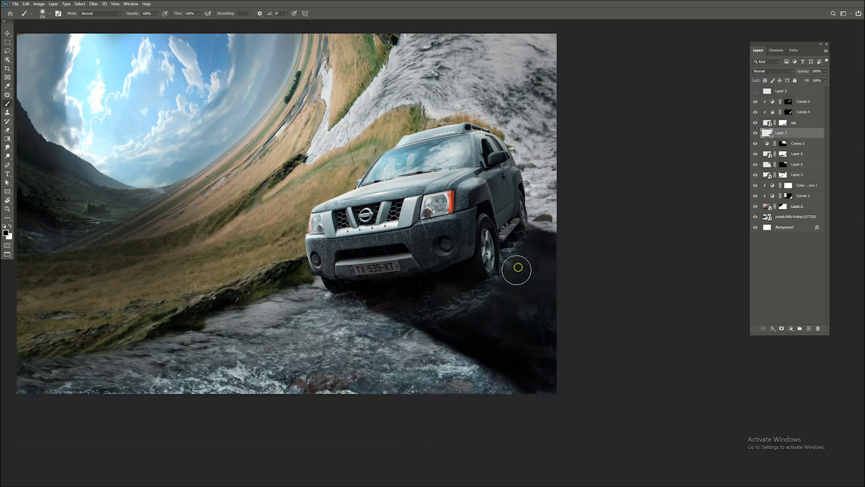
# Step: Move Layer 7 above Curves 3, add a layer mask, and fade the shadow by painting black with a large brush
pyautogui.moveTo(800, 128); pyautogui.dragTo(801, 104)
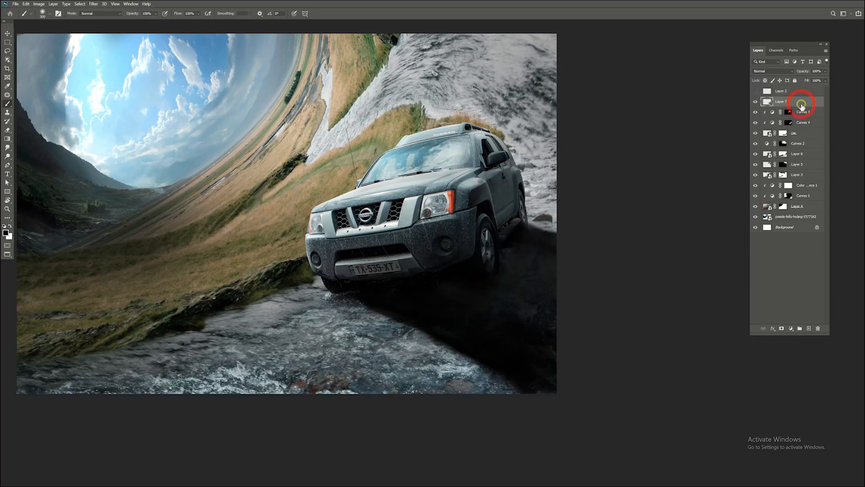
pyautogui.press('[')
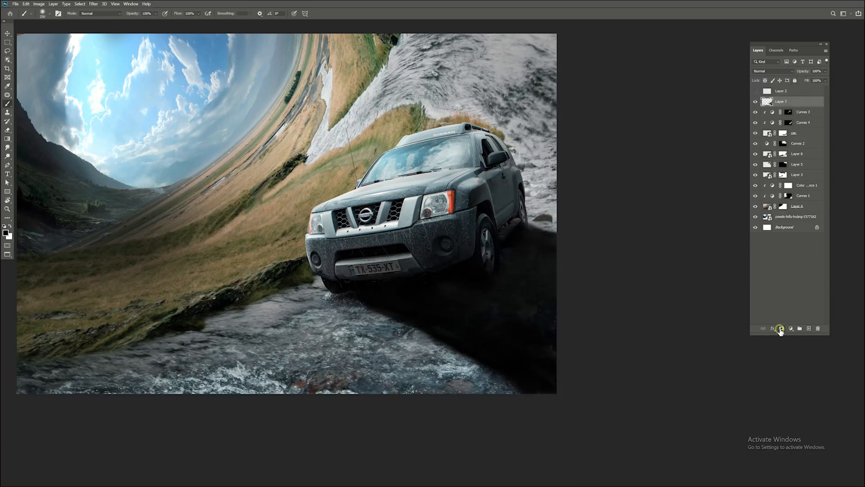
pyautogui.click(780, 328)
pyautogui.press('x')
pyautogui.press(']')
pyautogui.press(']')
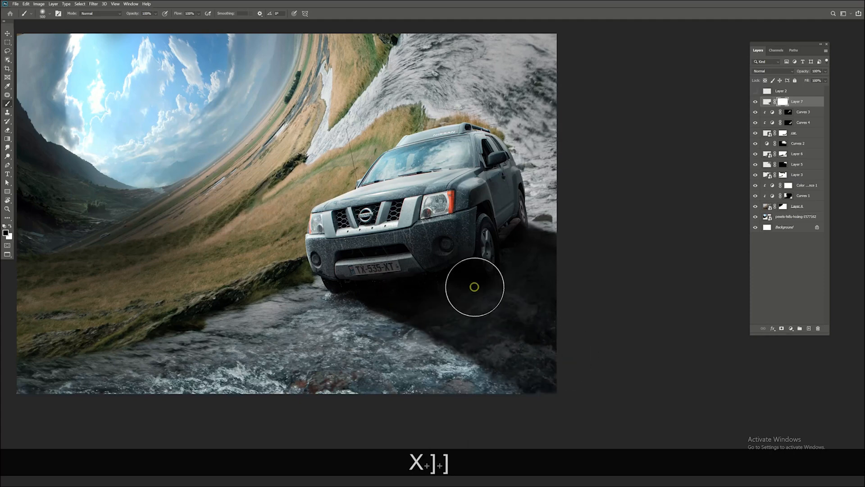
pyautogui.moveTo(474, 287)
pyautogui.mouseDown()
pyautogui.moveTo(571, 240)
pyautogui.moveTo(489, 226)
pyautogui.moveTo(349, 279)
pyautogui.moveTo(484, 364)
pyautogui.moveTo(420, 336)
pyautogui.moveTo(479, 257)
pyautogui.moveTo(462, 253)
pyautogui.moveTo(474, 278)
pyautogui.moveTo(569, 324)
pyautogui.moveTo(516, 233)
pyautogui.moveTo(458, 308)
pyautogui.moveTo(379, 300)
pyautogui.mouseUp()
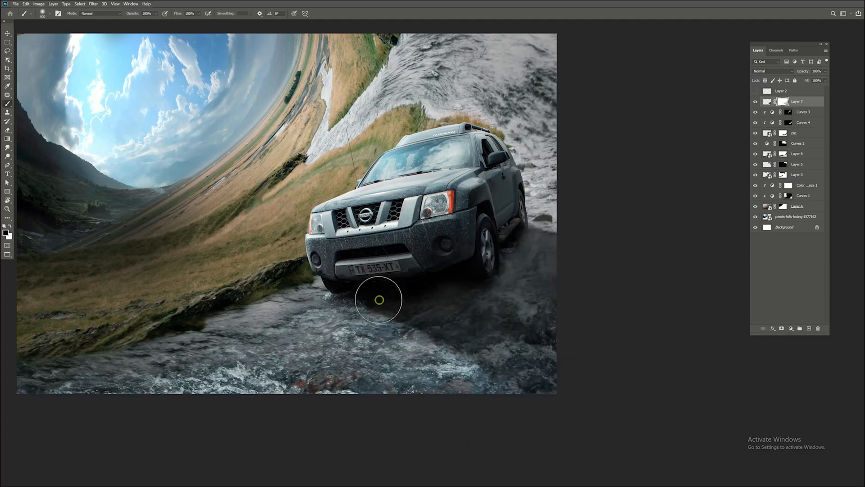
# Step: Soften the shadow's edges on the Layer 7 mask with a smaller brush, from the front water toward the rear wheel
pyautogui.press('[')
pyautogui.press('[')
pyautogui.press('[')
pyautogui.press('[')
pyautogui.press('[')
pyautogui.press('[')
pyautogui.moveTo(433, 332)
pyautogui.mouseDown()
pyautogui.moveTo(514, 304)
pyautogui.moveTo(552, 223)
pyautogui.mouseUp()
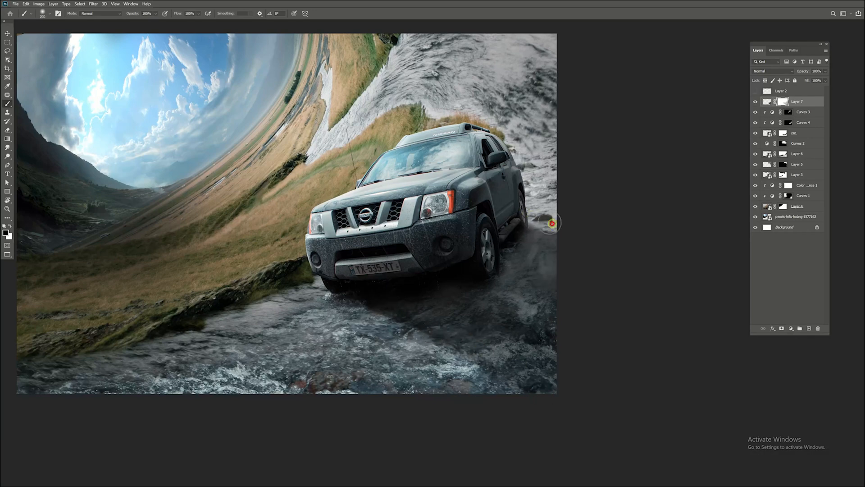
pyautogui.press('[')
pyautogui.press('[')
pyautogui.press('[')
pyautogui.press('[')
pyautogui.press('[')
pyautogui.press('[')
pyautogui.press('[')
pyautogui.press('[')
# Step: Set Layer 7's blending mode to Overlay and select its layer mask for brushing
pyautogui.hotkey('ctrl', '=')
pyautogui.hotkey('ctrl', '-')
pyautogui.hotkey('ctrl', '-')
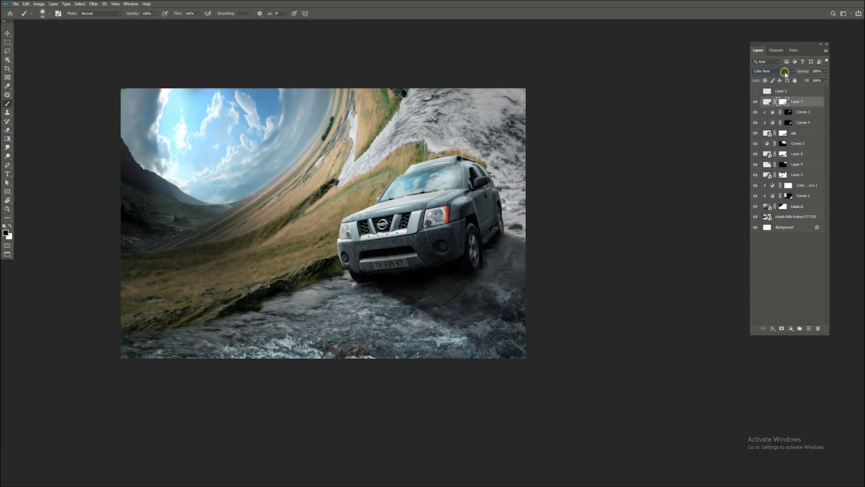
pyautogui.scroll(-8, 784, 73)
pyautogui.scroll(-2, 784, 72)
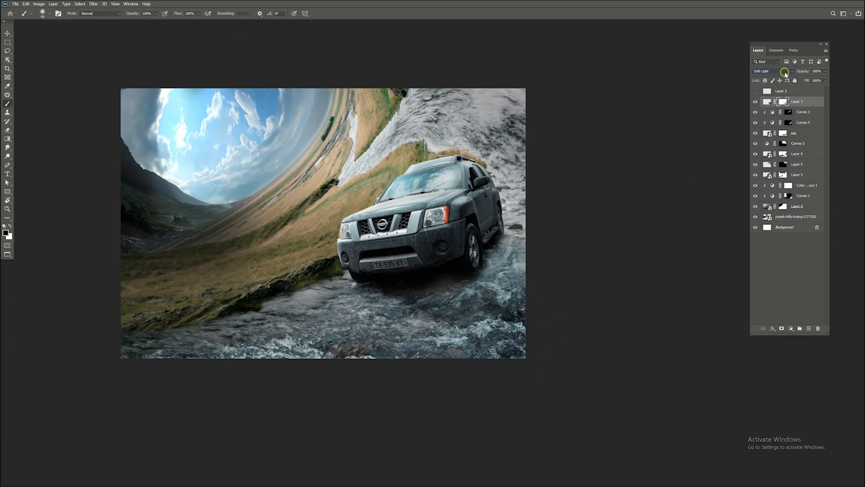
pyautogui.scroll(2, 785, 72)
pyautogui.click(788, 103)
pyautogui.press('b')
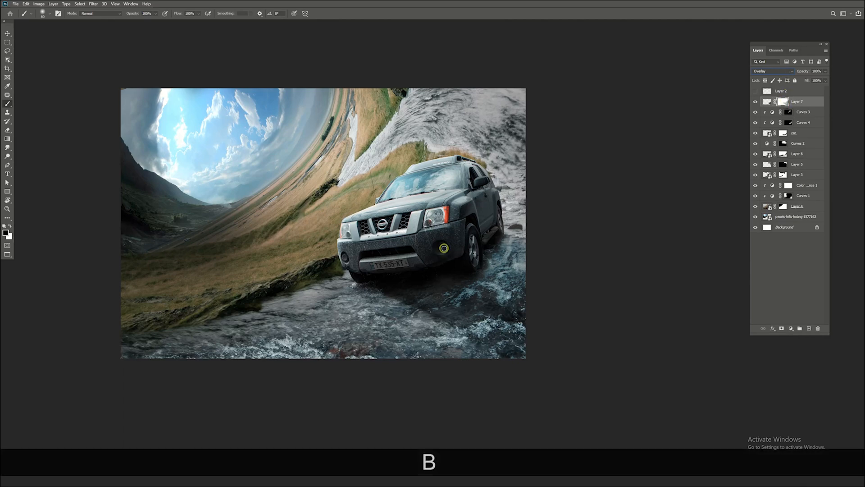
# Step: Enlarge the brush and save the document
pyautogui.press(']')
pyautogui.press(']')
pyautogui.press(']')
pyautogui.press(']')
pyautogui.press(']')
pyautogui.press(']')
pyautogui.press(']')
pyautogui.press(']')
pyautogui.press(']')
pyautogui.press(']')
pyautogui.press(']')
pyautogui.press(']')
pyautogui.press(']')
pyautogui.press(']')
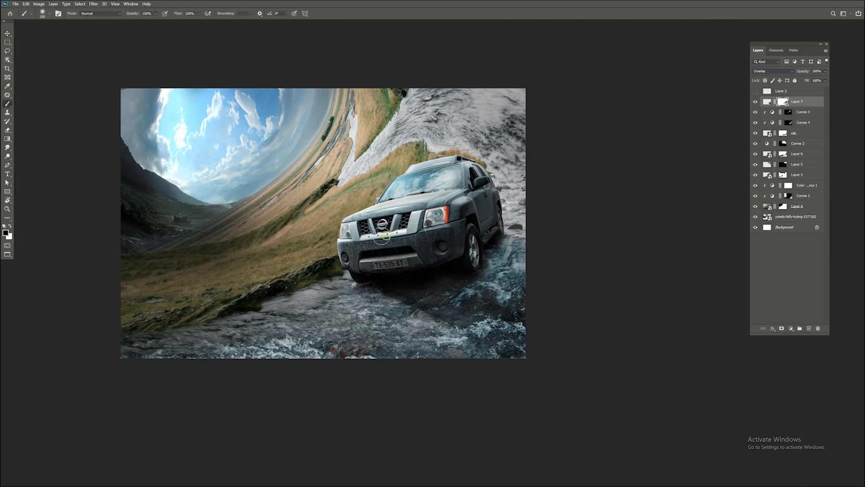
pyautogui.keyDown('ctrl'); pyautogui.keyDown('alt'); pyautogui.click(410, 259); pyautogui.keyUp('alt'); pyautogui.keyUp('ctrl')
pyautogui.keyDown('ctrl'); pyautogui.click(393, 243); pyautogui.keyUp('ctrl')
pyautogui.moveTo(394, 252); pyautogui.dragTo(408, 249)
pyautogui.hotkey('ctrl', 's')
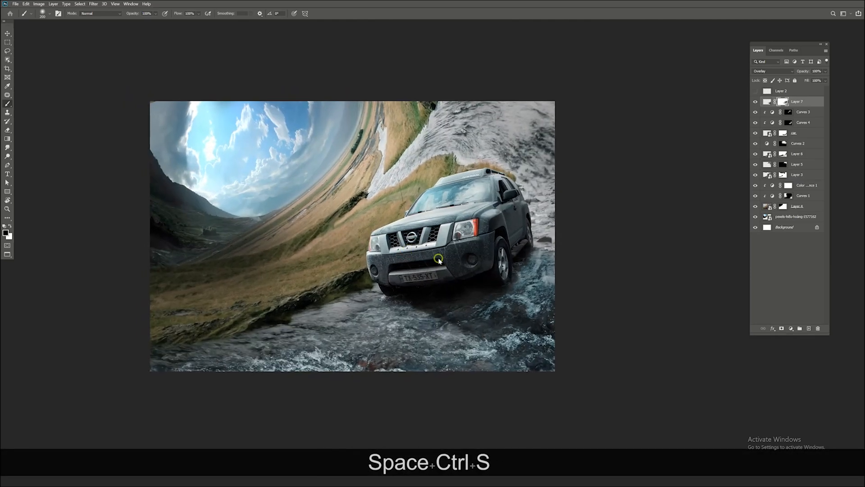
pyautogui.hotkey('ctrl', 's')
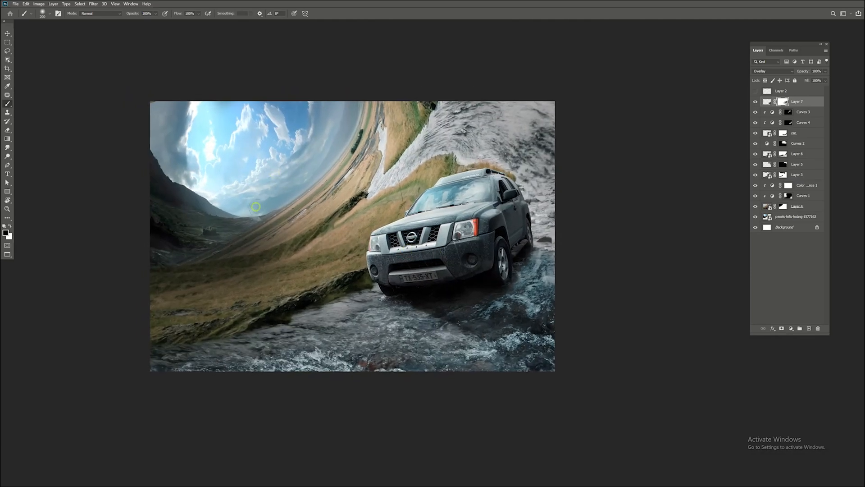
# Step: Add a Color Balance adjustment above Curves 2, shift its midtones toward cyan, and invert its mask
pyautogui.click(801, 142)
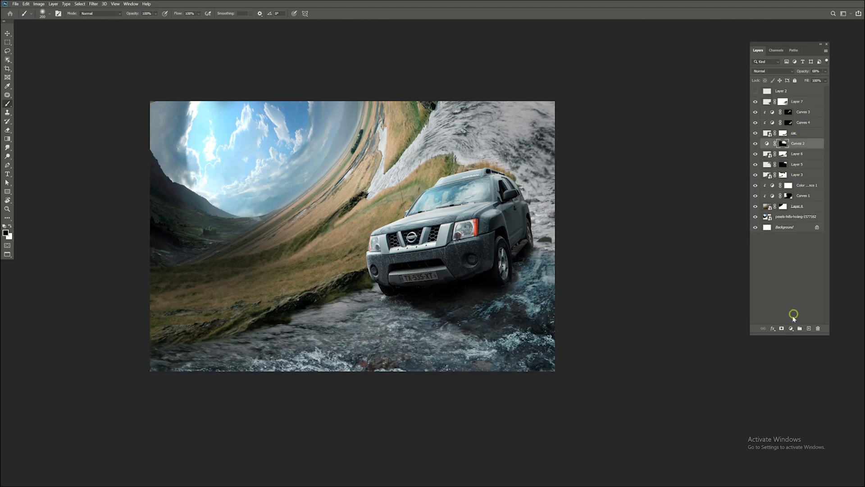
pyautogui.click(791, 328)
pyautogui.click(808, 396)
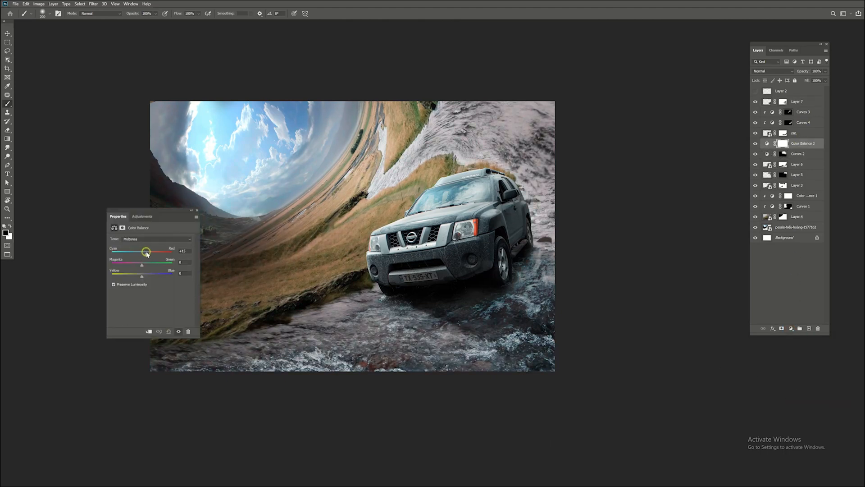
pyautogui.moveTo(142, 276); pyautogui.dragTo(136, 273)
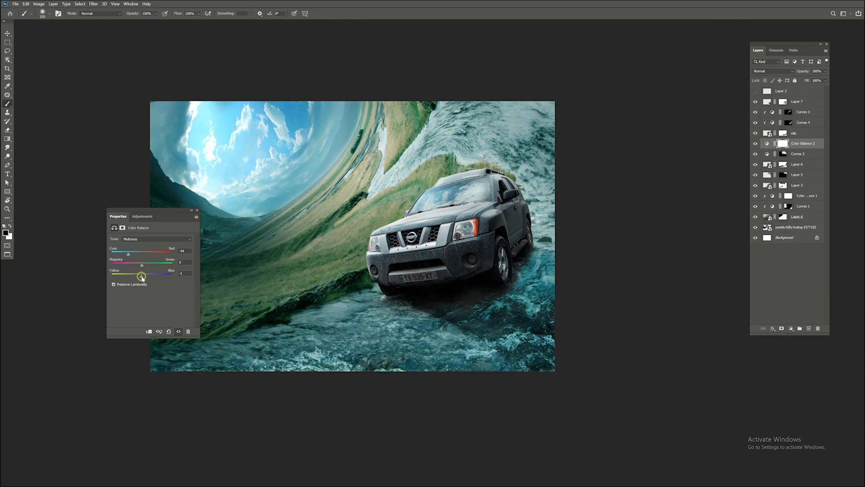
pyautogui.click(196, 210)
pyautogui.hotkey('ctrl', 'i')
# Step: Paint white with a large brush on the Color Balance 2 mask over the sky, distant mountain and river
pyautogui.press('b')
pyautogui.press(']')
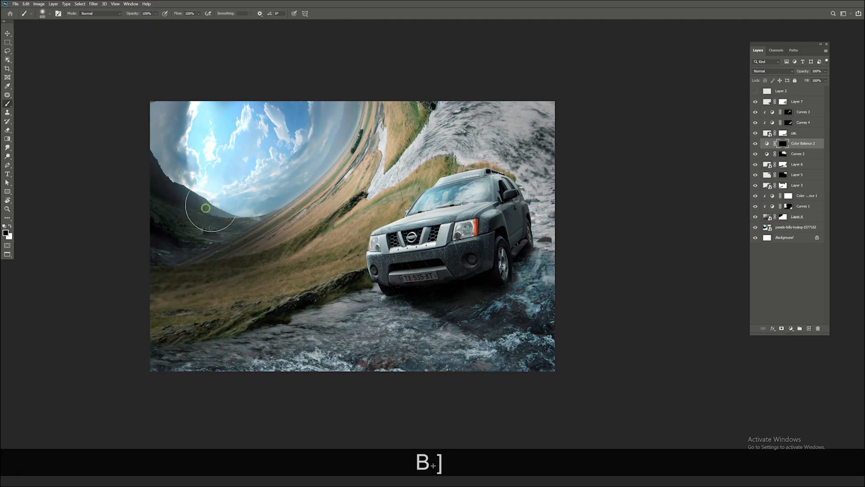
pyautogui.press(']')
pyautogui.press(']')
pyautogui.press('x')
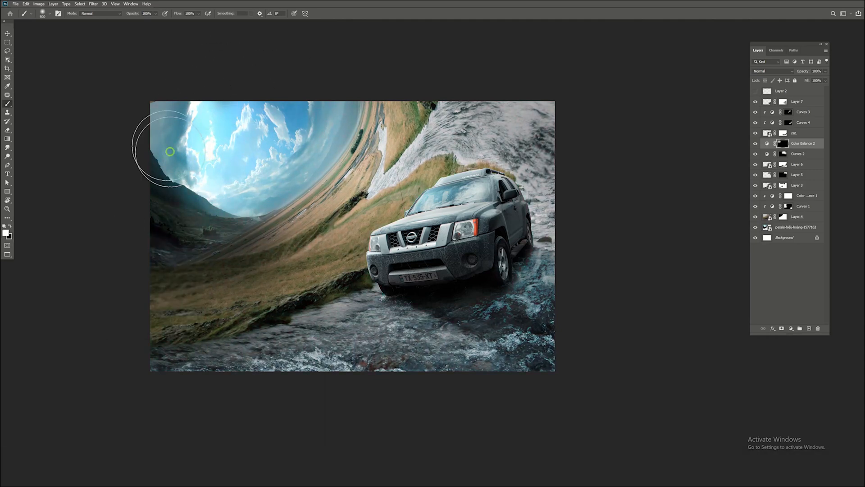
pyautogui.press('[')
pyautogui.press('[')
pyautogui.press('[')
pyautogui.moveTo(428, 286)
pyautogui.mouseDown()
pyautogui.moveTo(250, 360)
pyautogui.moveTo(279, 375)
pyautogui.moveTo(499, 335)
pyautogui.moveTo(512, 297)
pyautogui.moveTo(555, 278)
pyautogui.moveTo(559, 187)
pyautogui.moveTo(520, 122)
pyautogui.moveTo(524, 111)
pyautogui.moveTo(462, 146)
pyautogui.mouseUp()
# Step: Refine the Color Balance 2 mask with smaller white brushes along the upper river and the water behind the car
pyautogui.press('[')
pyautogui.press('[')
pyautogui.press('[')
pyautogui.press('[')
pyautogui.press('[')
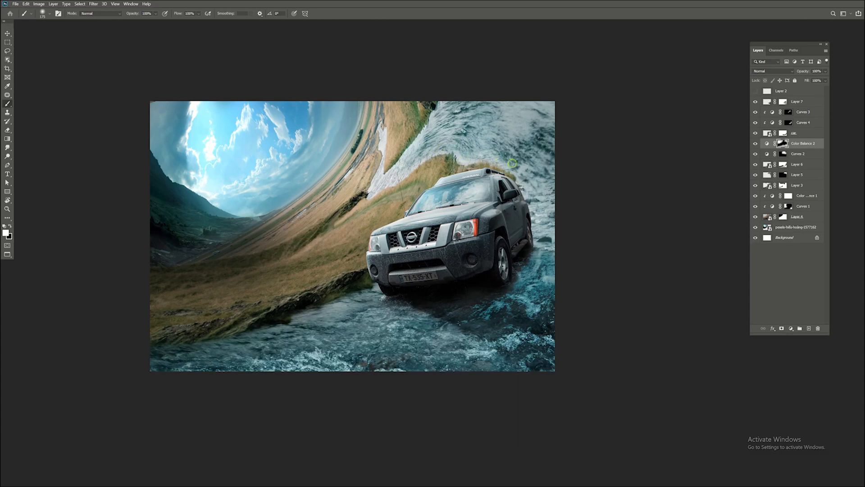
pyautogui.press('[')
pyautogui.press('[')
pyautogui.press('[')
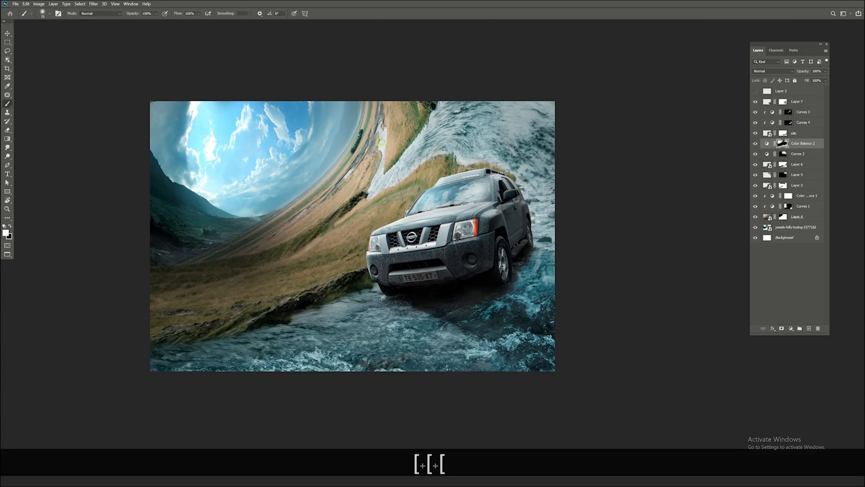
pyautogui.press(']')
pyautogui.press(']')
pyautogui.press(']')
pyautogui.press(']')
pyautogui.press(']')
pyautogui.press(']')
pyautogui.press(']')
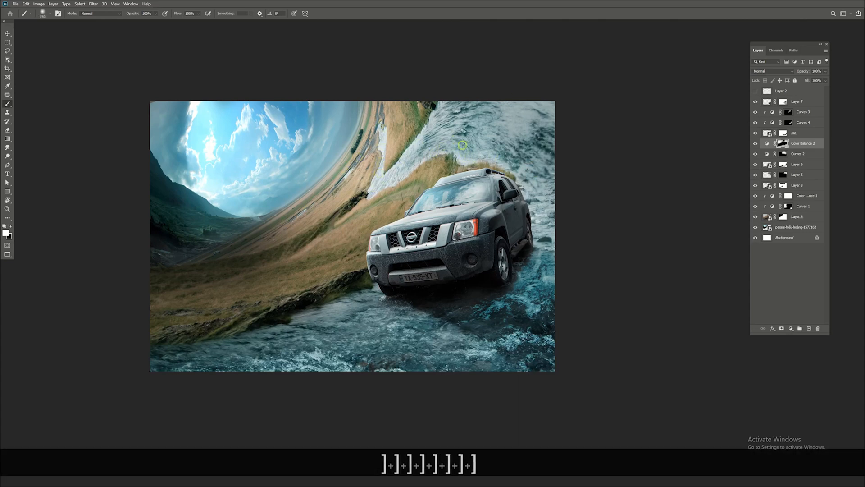
pyautogui.press(']')
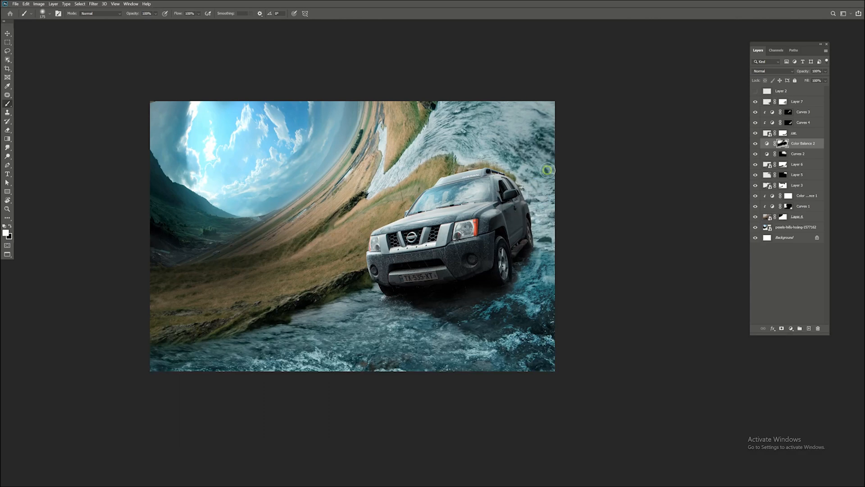
pyautogui.keyDown('ctrl'); pyautogui.keyDown('alt'); pyautogui.click(409, 231); pyautogui.keyUp('alt'); pyautogui.keyUp('ctrl')
pyautogui.keyDown('ctrl'); pyautogui.click(411, 229); pyautogui.keyUp('ctrl')
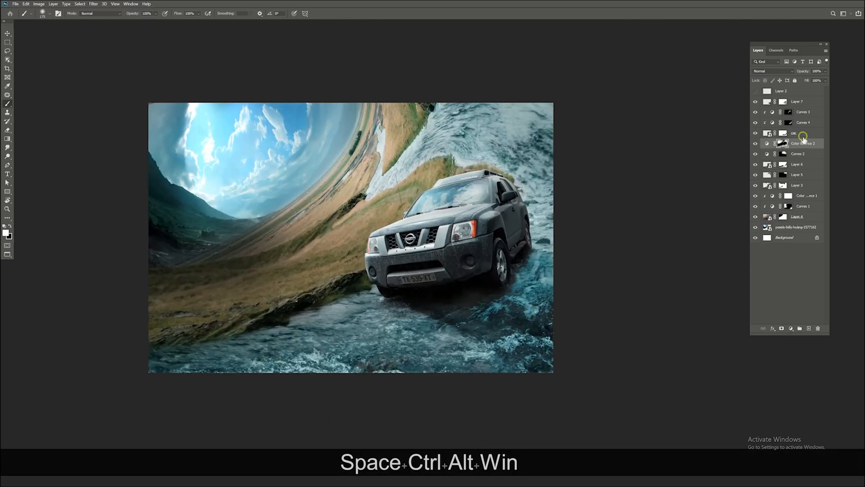
# Step: Duplicate Color Balance 2 as a clipped adjustment above Curves 3 and paint white on its mask around the car's side
pyautogui.keyDown('alt'); pyautogui.moveTo(804, 145); pyautogui.dragTo(799, 115); pyautogui.keyUp('alt')
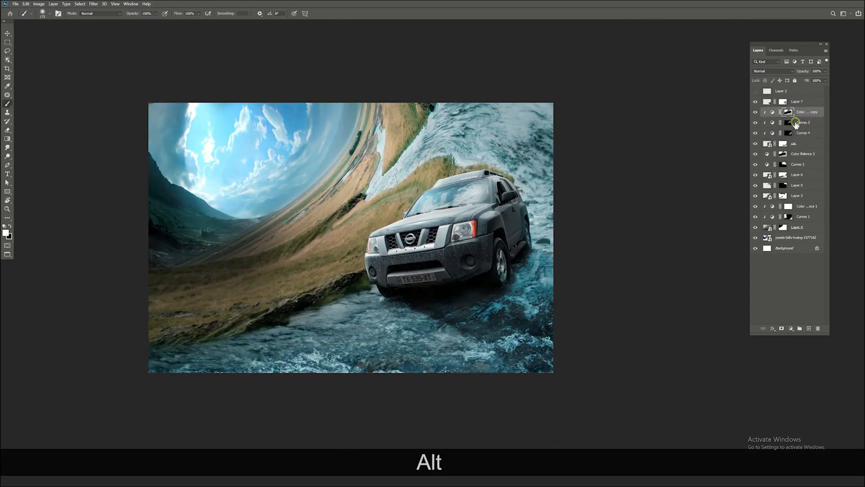
pyautogui.press(']')
pyautogui.press(']')
pyautogui.press(']')
pyautogui.press('x')
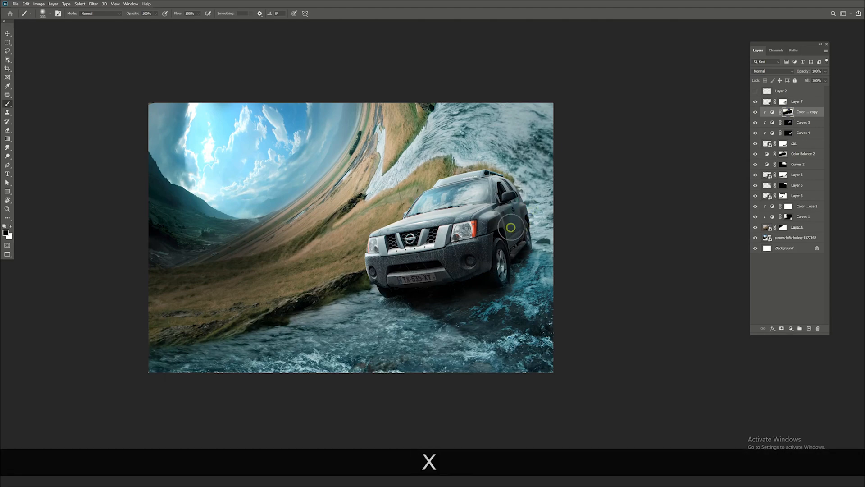
pyautogui.press('x')
pyautogui.click(525, 272)
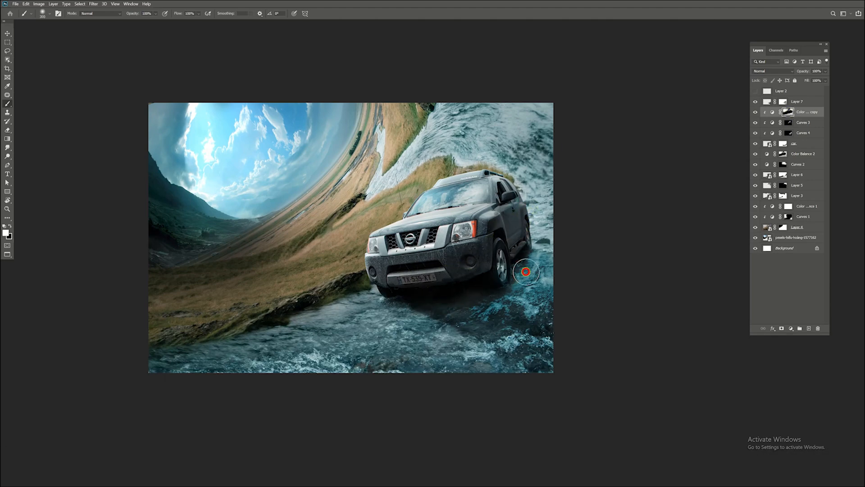
# Step: Save the document
pyautogui.keyDown('ctrl'); pyautogui.moveTo(460, 235); pyautogui.dragTo(383, 232); pyautogui.keyUp('ctrl')
pyautogui.keyDown('ctrl'); pyautogui.moveTo(389, 236); pyautogui.dragTo(442, 230); pyautogui.keyUp('ctrl')
pyautogui.hotkey('ctrl', 's')
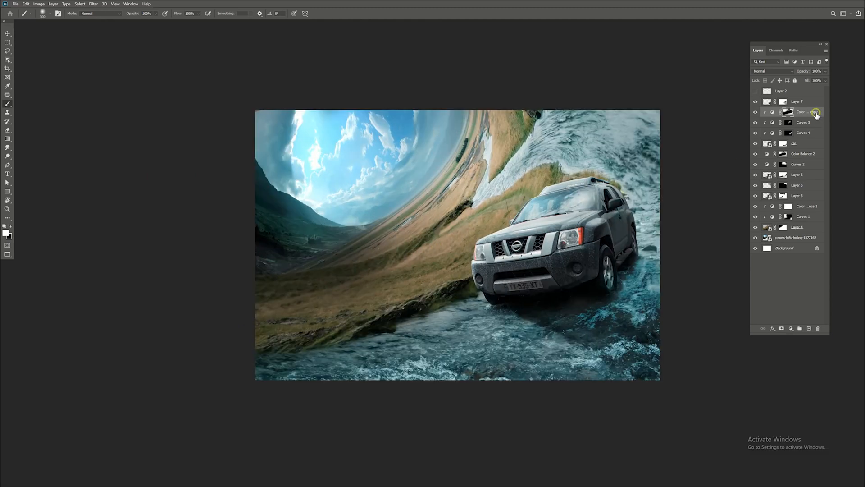
# Step: Add a Curves adjustment above the Color Balance copy, lower the curve to darken the image strongly, and invert its mask
pyautogui.click(791, 327)
pyautogui.click(800, 369)
pyautogui.moveTo(188, 256); pyautogui.dragTo(166, 303)
pyautogui.click(194, 217)
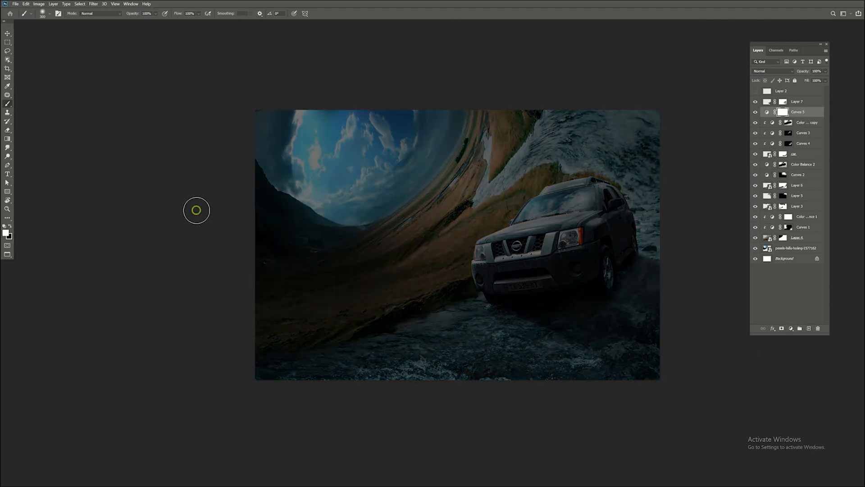
pyautogui.hotkey('ctrl', 'i')
# Step: Paint white with a large brush on the Curves 5 mask to darken the hillside, mountain and lower-left water
pyautogui.press(']')
pyautogui.press(']')
pyautogui.press(']')
pyautogui.press(']')
pyautogui.moveTo(383, 278)
pyautogui.mouseDown()
pyautogui.moveTo(239, 224)
pyautogui.moveTo(285, 272)
pyautogui.moveTo(245, 207)
pyautogui.mouseUp()
pyautogui.click(244, 286)
pyautogui.moveTo(243, 286)
pyautogui.mouseDown()
pyautogui.moveTo(245, 388)
pyautogui.moveTo(431, 380)
pyautogui.moveTo(287, 388)
pyautogui.moveTo(284, 410)
pyautogui.mouseUp()
# Step: Paint black on the Curves 5 mask to relight the central slope, and shade parts of it again with a smaller white brush
pyautogui.press('x')
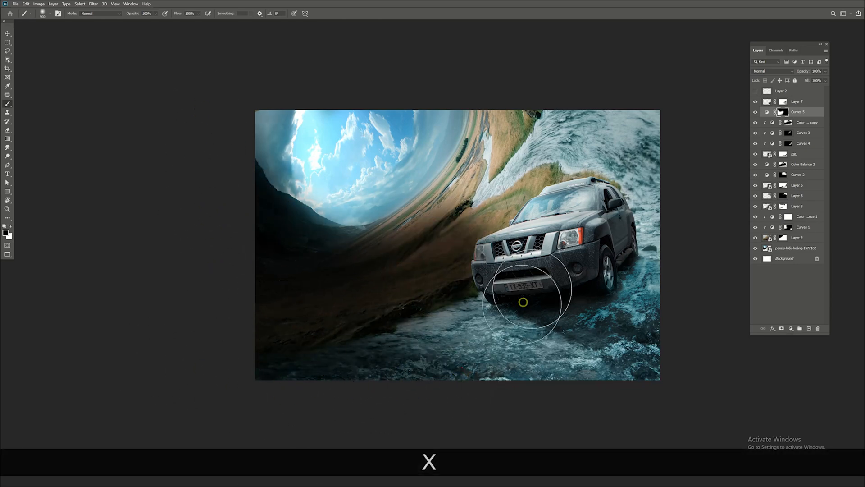
pyautogui.moveTo(476, 220)
pyautogui.mouseDown()
pyautogui.moveTo(456, 231)
pyautogui.moveTo(264, 128)
pyautogui.moveTo(302, 379)
pyautogui.moveTo(199, 347)
pyautogui.moveTo(406, 247)
pyautogui.moveTo(274, 135)
pyautogui.moveTo(286, 154)
pyautogui.moveTo(410, 233)
pyautogui.mouseUp()
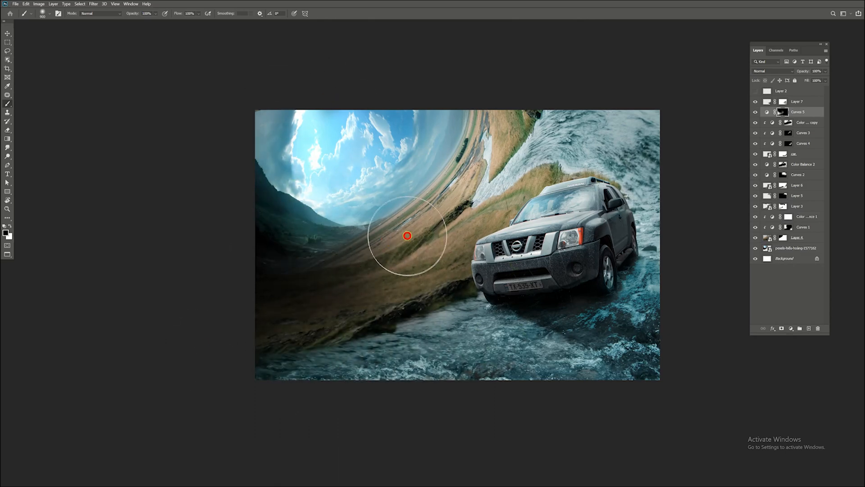
pyautogui.press('x')
pyautogui.press('[')
pyautogui.press('[')
pyautogui.press('[')
pyautogui.press('[')
pyautogui.press('[')
pyautogui.press('[')
pyautogui.press('[')
pyautogui.press('[')
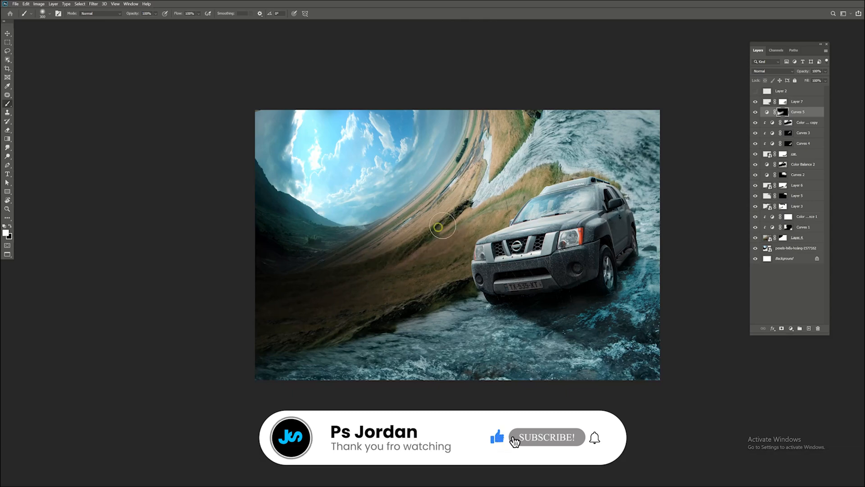
# Step: Lighten the lower hillside and riverbank slightly by painting black with a larger brush on the Curves 5 mask
pyautogui.press('x')
pyautogui.press(']')
pyautogui.press(']')
pyautogui.press(']')
pyautogui.press(']')
pyautogui.moveTo(377, 275)
pyautogui.mouseDown()
pyautogui.moveTo(447, 281)
pyautogui.moveTo(438, 252)
pyautogui.moveTo(418, 312)
pyautogui.mouseUp()
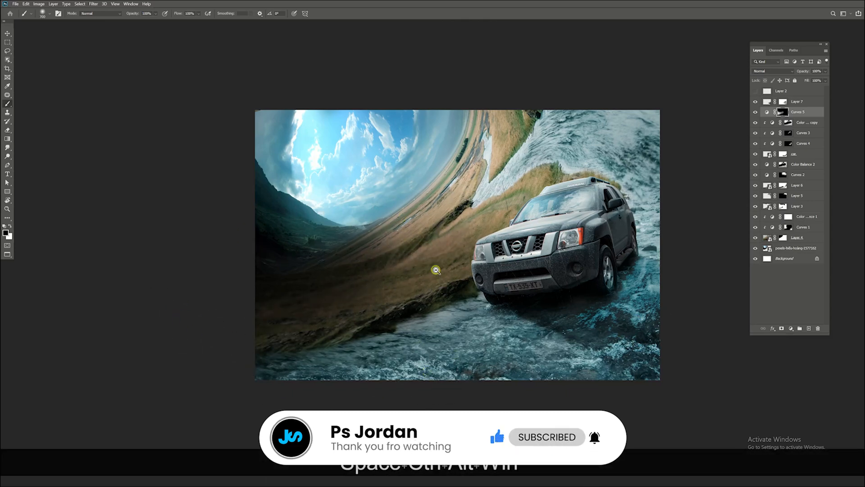
# Step: Add a clipped Color Balance adjustment above the Color Balance copy and tint the car slightly cooler
pyautogui.click(801, 122)
pyautogui.click(790, 328)
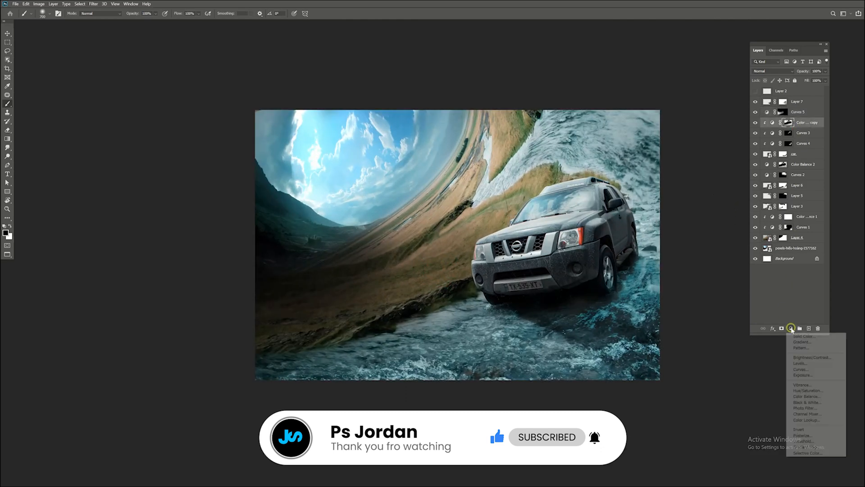
pyautogui.click(791, 396)
pyautogui.click(157, 242)
pyautogui.click(135, 252)
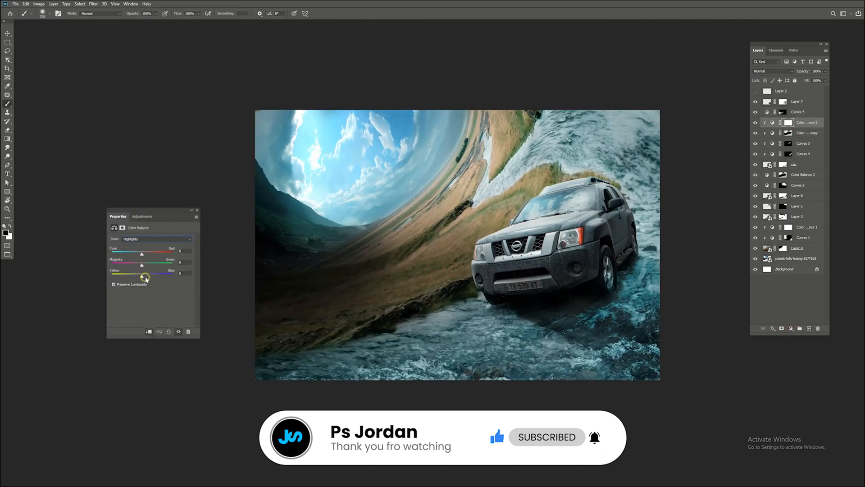
pyautogui.moveTo(141, 276); pyautogui.dragTo(142, 277)
pyautogui.click(158, 238)
pyautogui.click(131, 240)
pyautogui.click(196, 210)
# Step: Add a Color Balance adjustment above Curves 5 and shift its tones toward yellow and red
pyautogui.keyDown('ctrl'); pyautogui.keyDown('alt'); pyautogui.click(530, 244); pyautogui.keyUp('alt'); pyautogui.keyUp('ctrl')
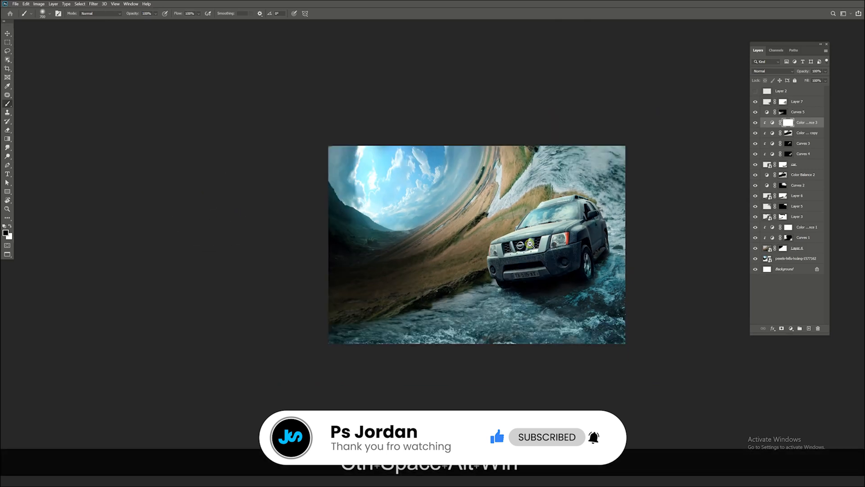
pyautogui.keyDown('ctrl'); pyautogui.click(524, 256); pyautogui.keyUp('ctrl')
pyautogui.keyDown('ctrl'); pyautogui.click(590, 245); pyautogui.keyUp('ctrl')
pyautogui.moveTo(590, 246); pyautogui.dragTo(570, 253)
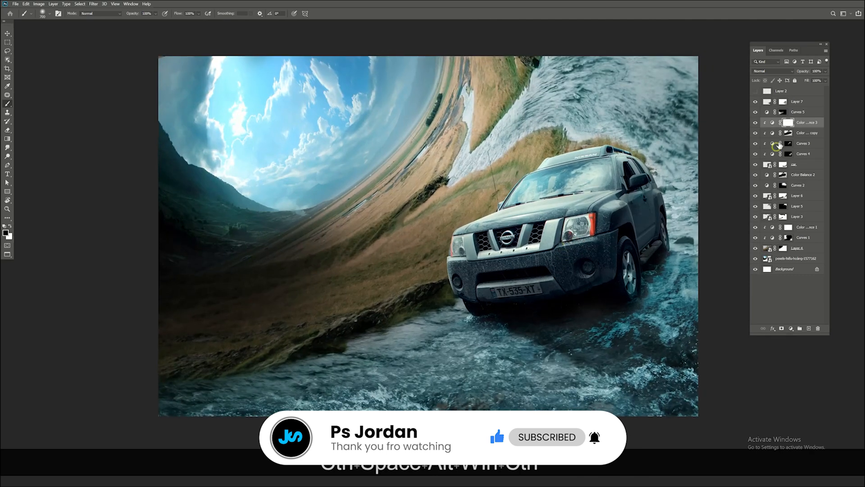
pyautogui.click(782, 112)
pyautogui.click(790, 328)
pyautogui.click(805, 394)
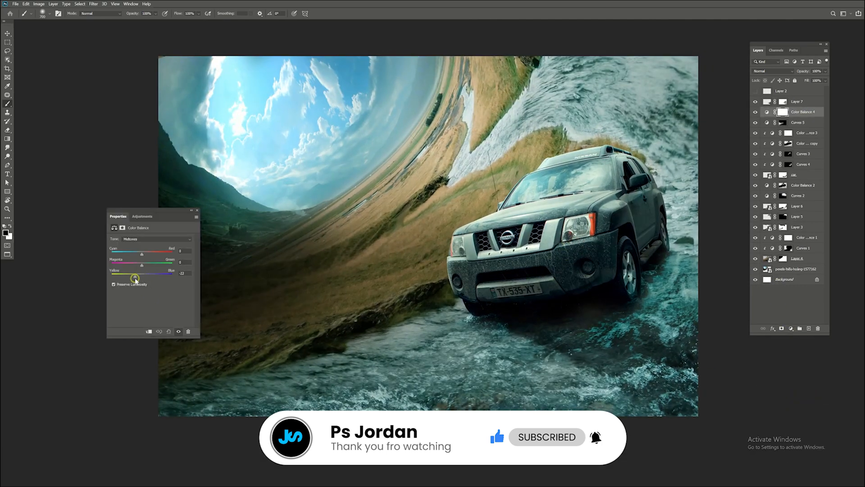
pyautogui.click(196, 211)
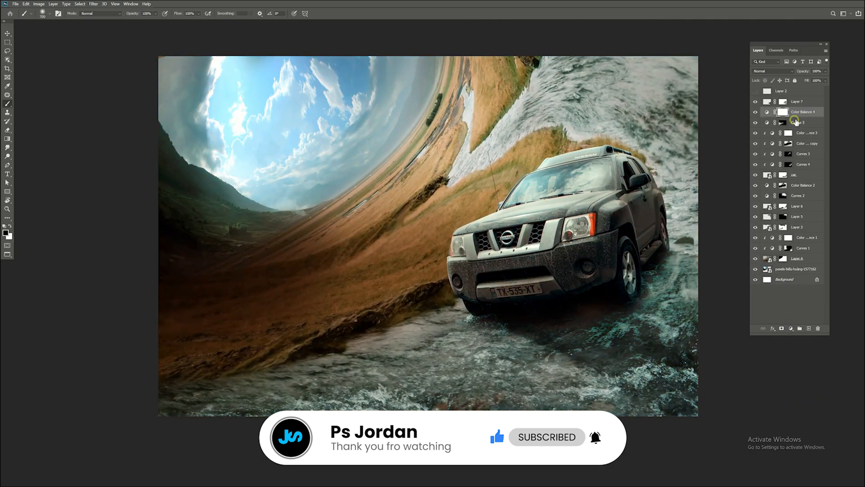
# Step: Move the Color Balance 4 adjustment directly below the car layer and invert its mask
pyautogui.moveTo(802, 112); pyautogui.dragTo(802, 180)
pyautogui.keyDown('ctrl'); pyautogui.keyDown('alt'); pyautogui.click(468, 206); pyautogui.keyUp('alt'); pyautogui.keyUp('ctrl')
pyautogui.hotkey('ctrl', 'i')
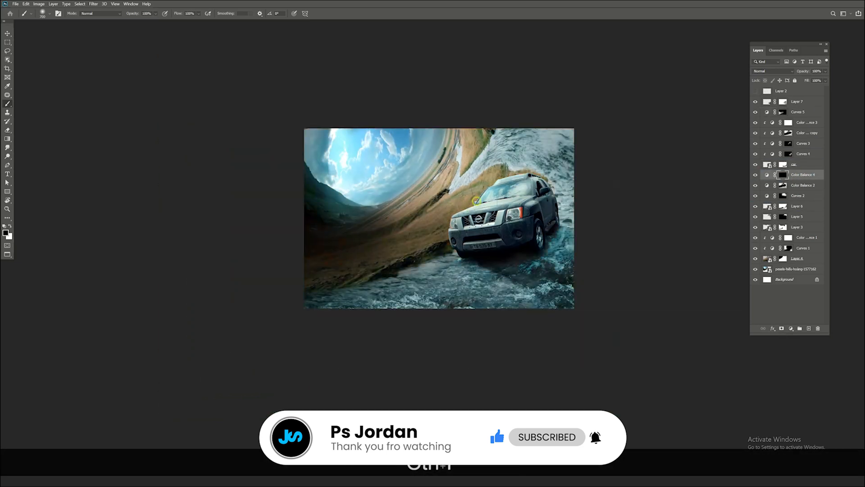
# Step: Paint white on the Color Balance 4 mask to warm the central slope, enlarging the brush to 900
pyautogui.press('x')
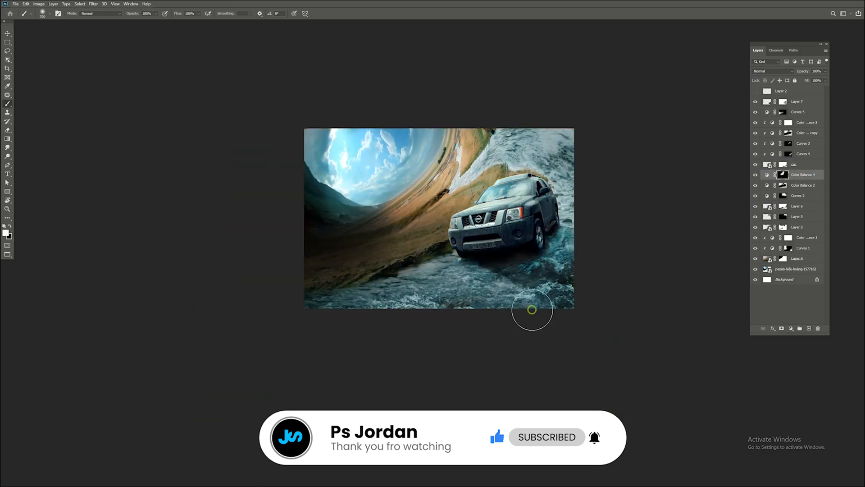
pyautogui.press(']')
pyautogui.press(']')
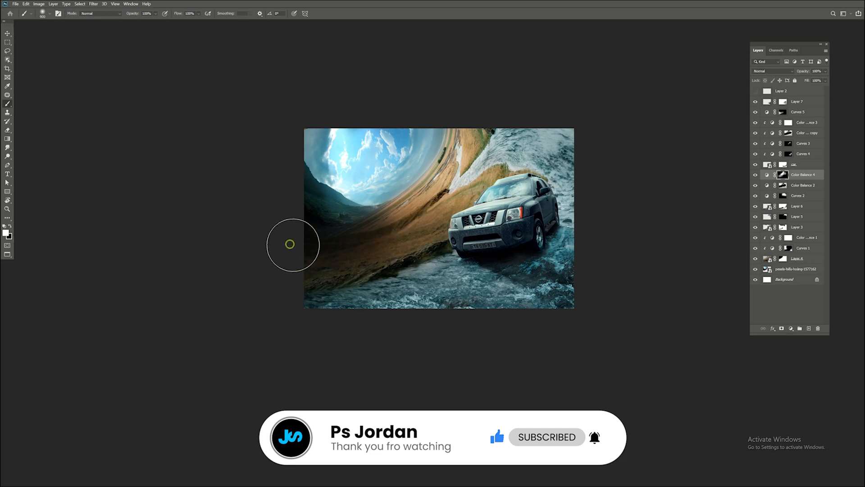
# Step: Paint black on the Color Balance 4 mask to reduce the warm tint over the lower hillside and around the car
pyautogui.press('x')
pyautogui.moveTo(293, 256)
pyautogui.mouseDown()
pyautogui.moveTo(419, 220)
pyautogui.moveTo(478, 180)
pyautogui.mouseUp()
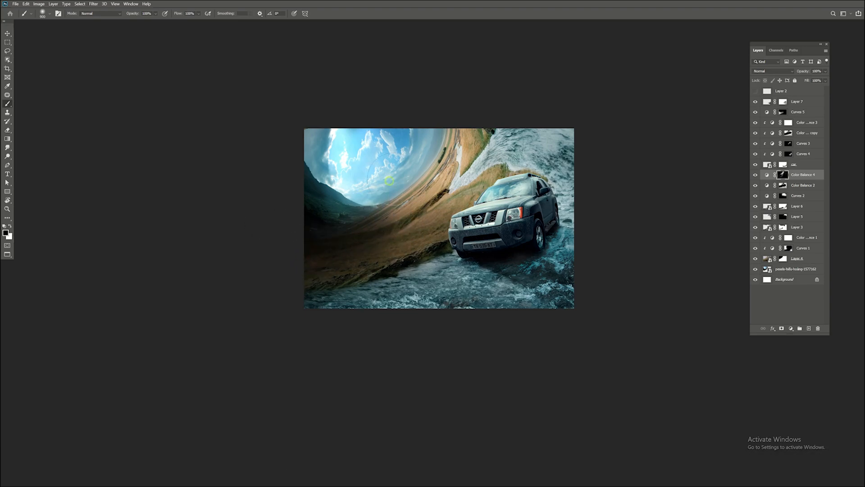
pyautogui.moveTo(511, 205); pyautogui.dragTo(559, 178)
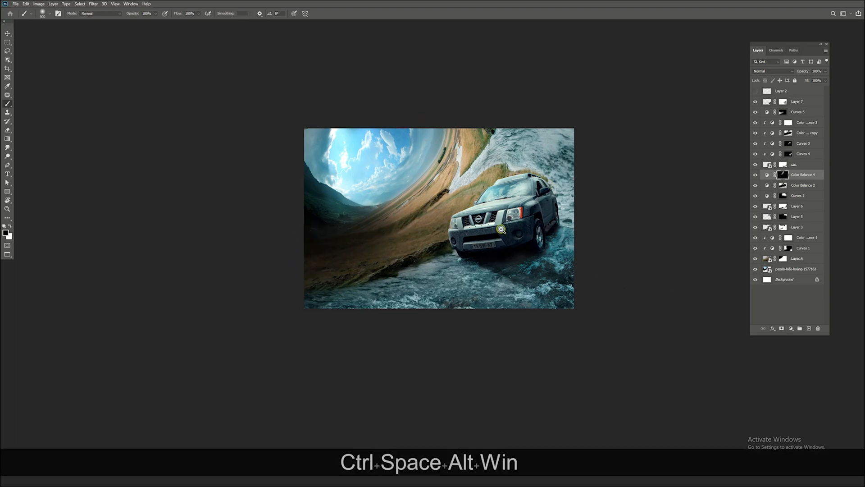
pyautogui.moveTo(501, 228)
pyautogui.mouseDown()
pyautogui.moveTo(476, 225)
pyautogui.moveTo(616, 280)
pyautogui.mouseUp()
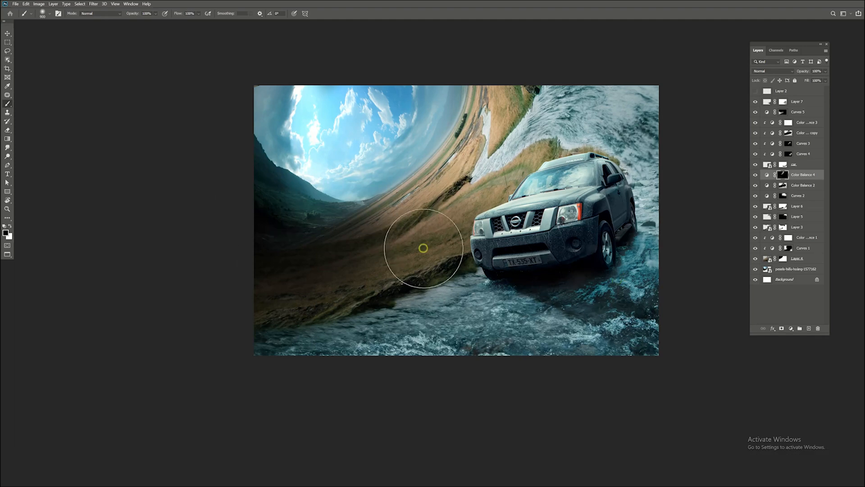
pyautogui.moveTo(423, 248); pyautogui.dragTo(507, 243)
# Step: Add a Selective Color adjustment above Layer 7 and set its Neutrals to cyan -7, magenta -7 and yellow -3
pyautogui.click(804, 102)
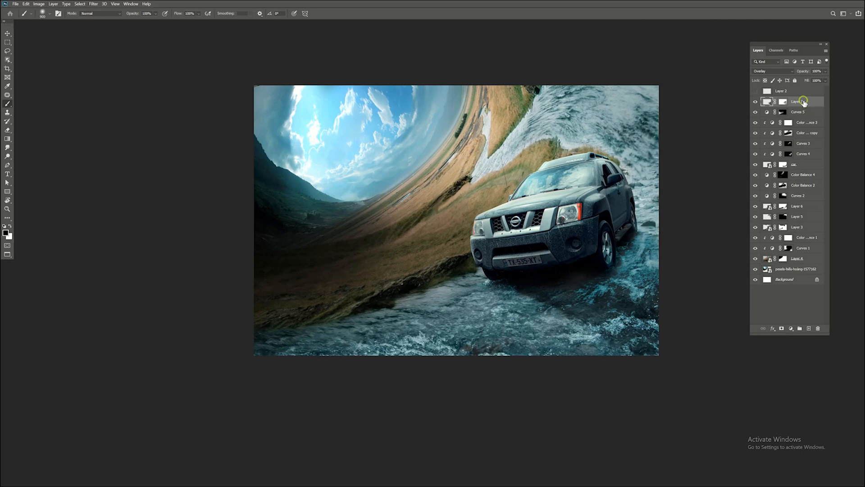
pyautogui.click(791, 328)
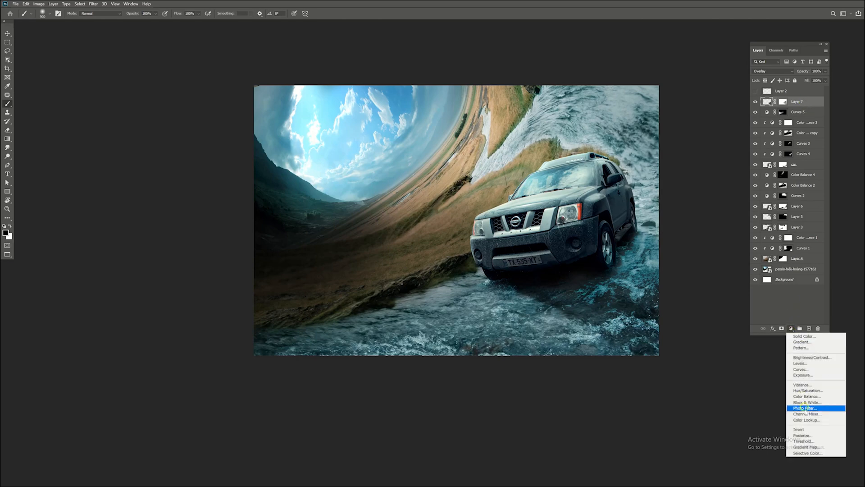
pyautogui.click(806, 452)
pyautogui.click(156, 247)
pyautogui.click(144, 291)
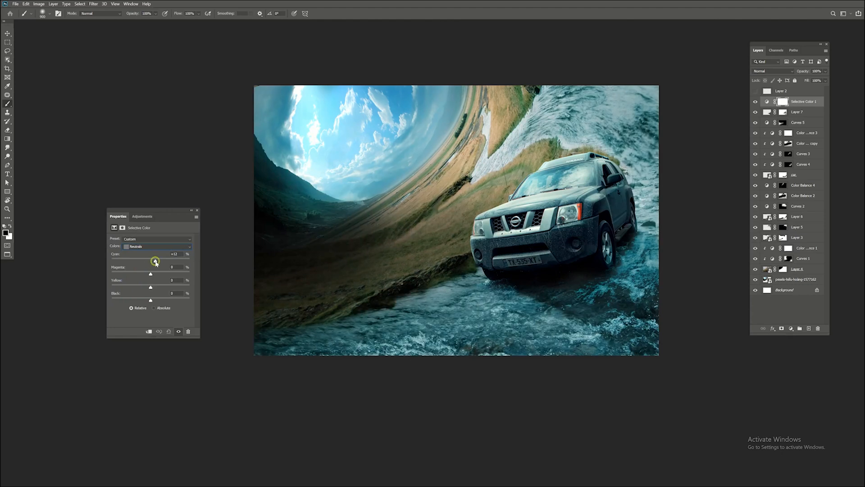
pyautogui.moveTo(155, 262)
pyautogui.mouseDown()
pyautogui.moveTo(146, 262)
pyautogui.moveTo(149, 272)
pyautogui.mouseUp()
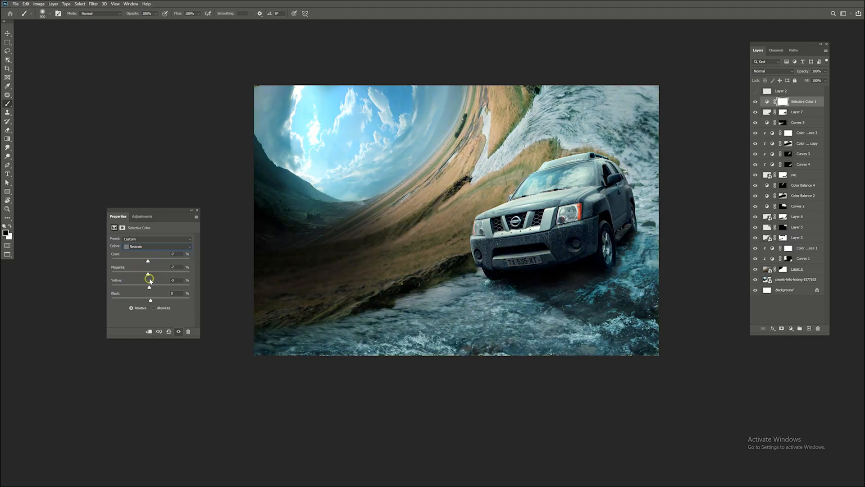
pyautogui.click(197, 210)
# Step: Merge a copy of all layers beneath Layer 2 into a single new layer and convert it to a smart object
pyautogui.moveTo(481, 250); pyautogui.dragTo(513, 240)
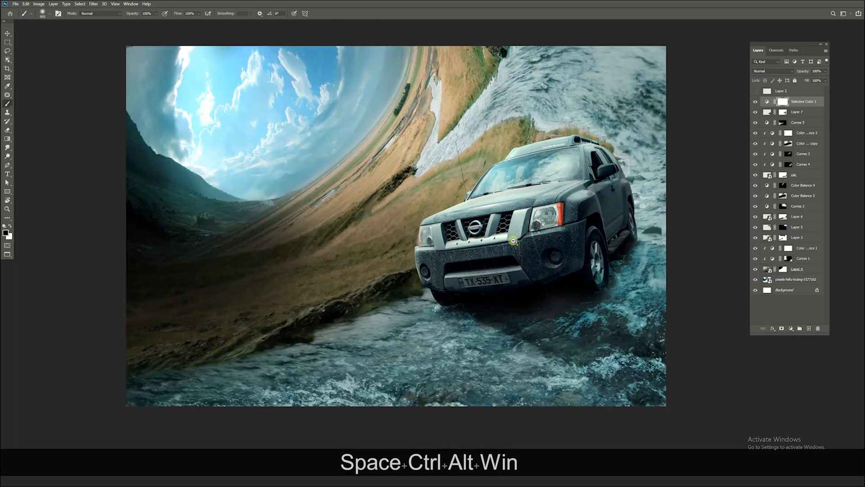
pyautogui.keyDown('ctrl'); pyautogui.keyDown('alt'); pyautogui.click(513, 241); pyautogui.keyUp('alt'); pyautogui.keyUp('ctrl')
pyautogui.keyDown('shift'); pyautogui.click(785, 290); pyautogui.keyUp('shift')
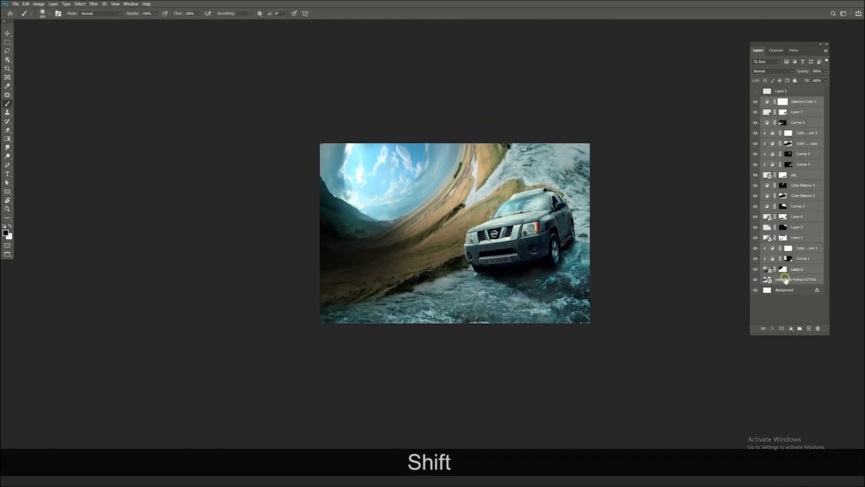
pyautogui.hotkey('ctrl', 'alt', 'e')
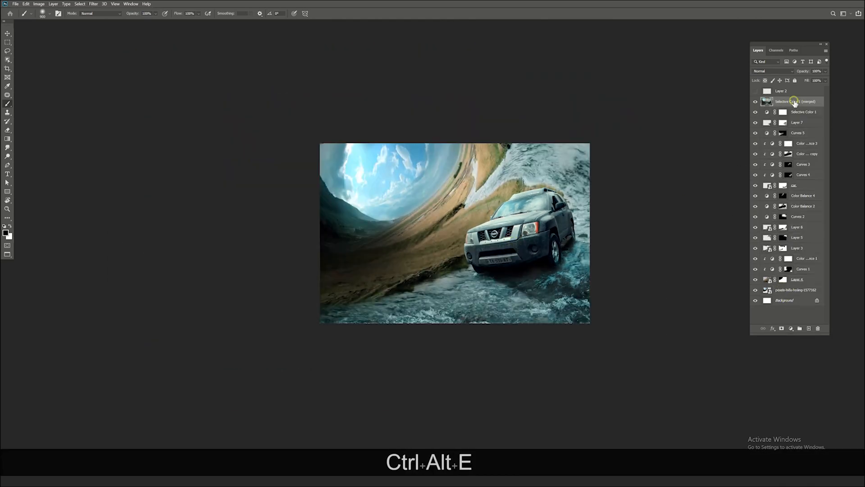
pyautogui.press('m')
pyautogui.rightClick(769, 101)
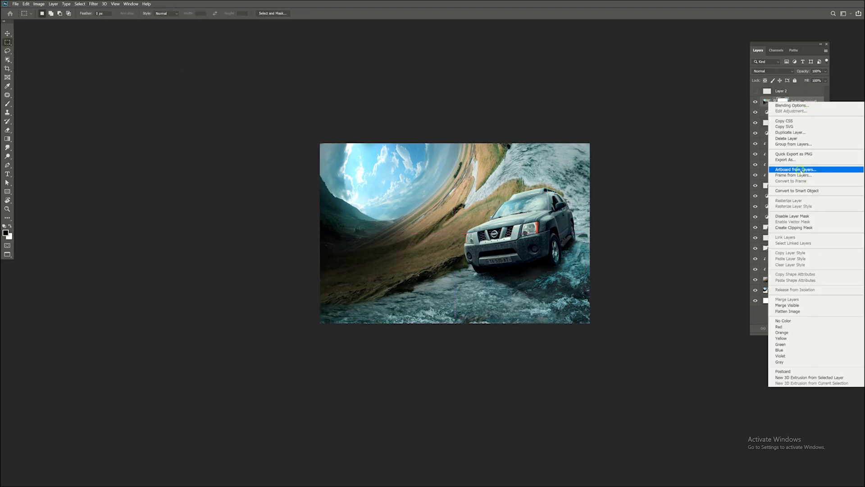
pyautogui.click(796, 190)
# Step: Open the Camera Raw Filter and set temperature -6, exposure +0.30, contrast +9, whites +7, texture +15, clarity +15 and vibrance +4
pyautogui.click(92, 3)
pyautogui.click(108, 41)
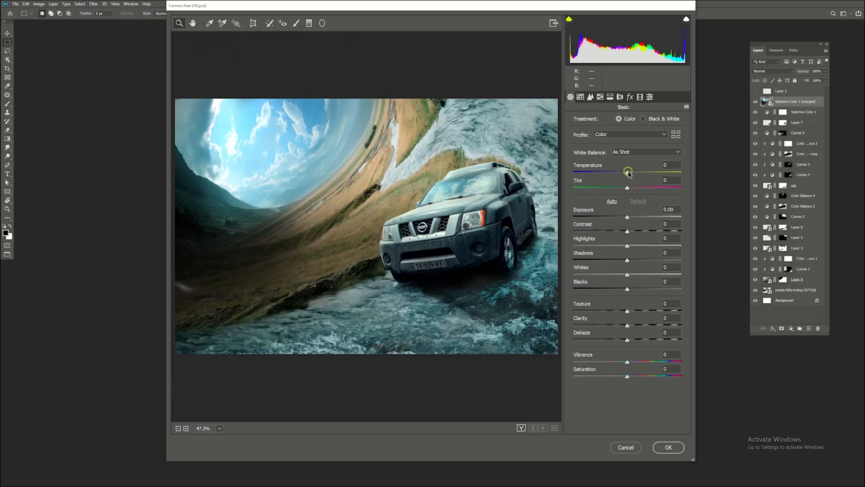
pyautogui.moveTo(628, 173); pyautogui.dragTo(622, 174)
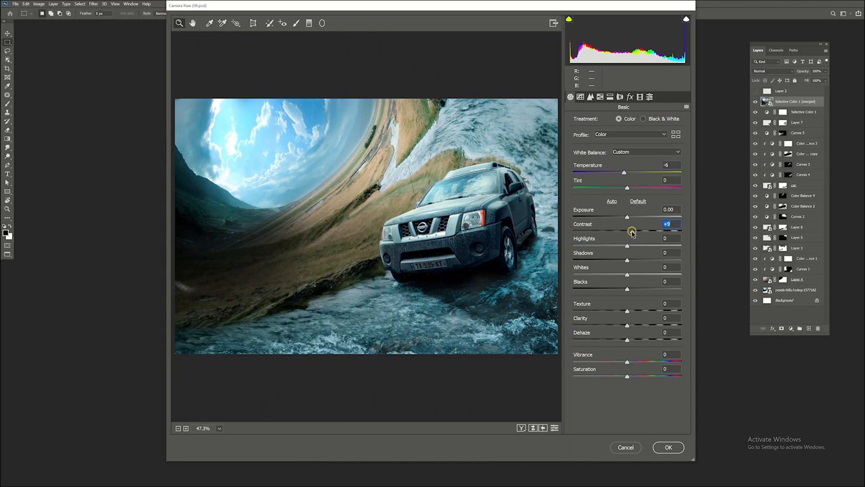
pyautogui.moveTo(627, 217); pyautogui.dragTo(630, 217)
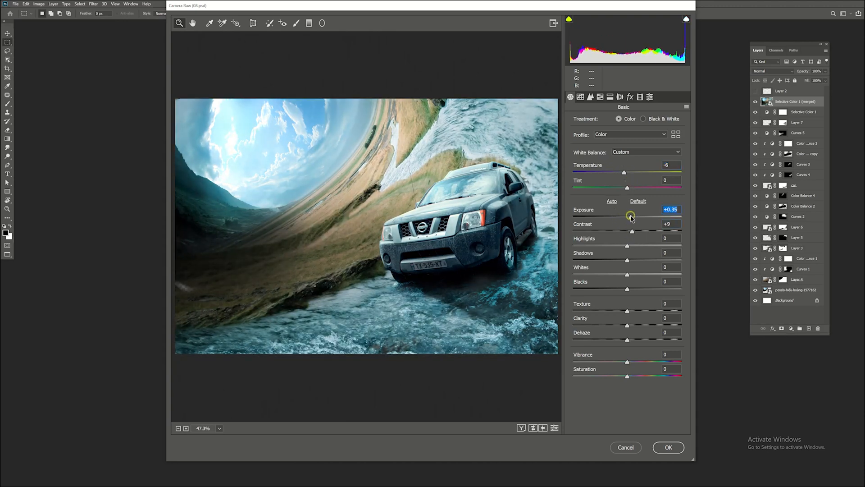
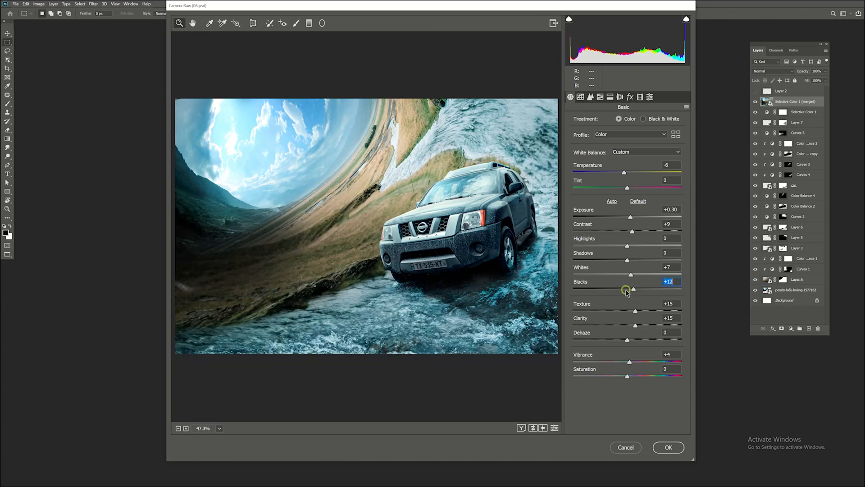
# Step: Set the Camera Raw sharpening to amount 10, radius 1.1 and detail 30
pyautogui.click(591, 98)
pyautogui.click(578, 135)
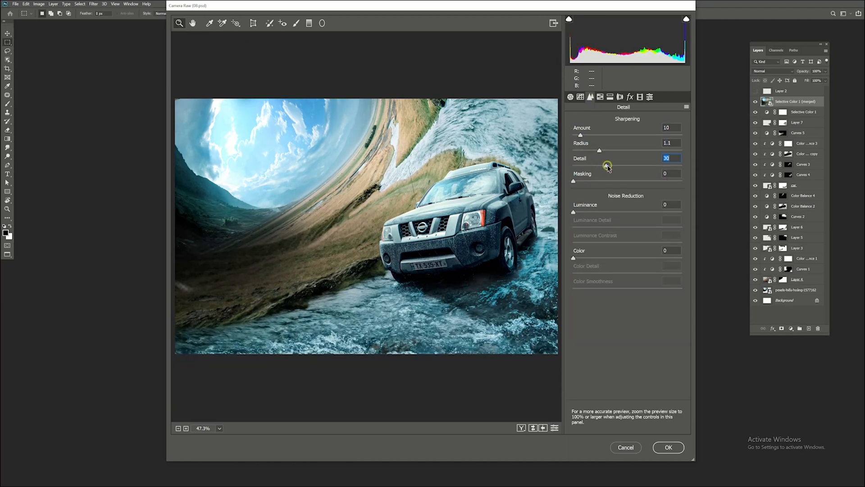
# Step: Adjust the HSL hues to reds +18, oranges +28, aquas +36, and saturations to reds +23, oranges +38, aquas -25, blues +17
pyautogui.click(601, 98)
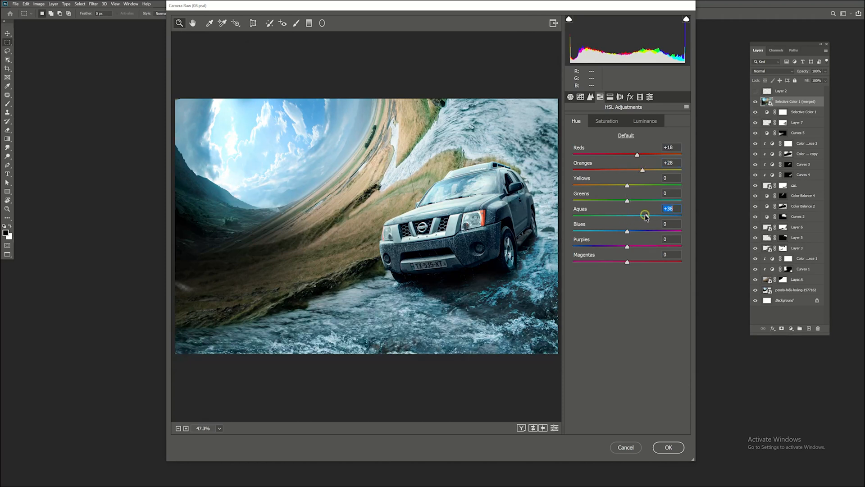
pyautogui.click(606, 121)
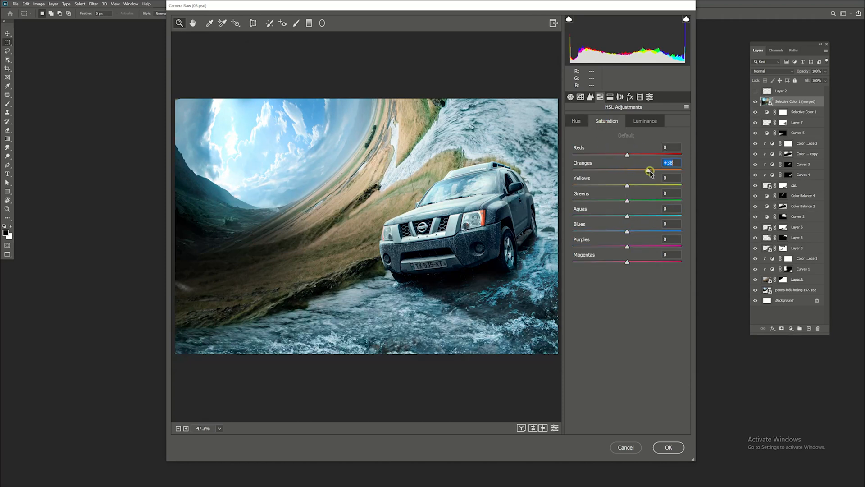
pyautogui.moveTo(627, 231)
pyautogui.mouseDown()
pyautogui.moveTo(647, 228)
pyautogui.moveTo(636, 232)
pyautogui.mouseUp()
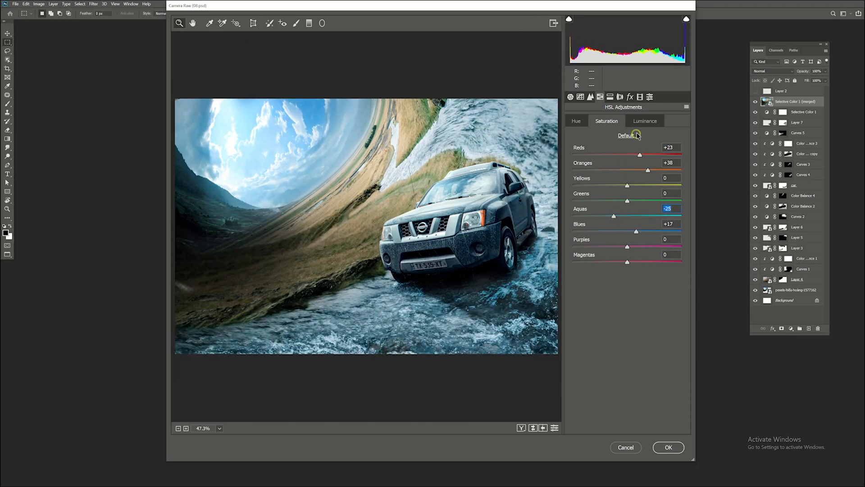
# Step: Set split toning to highlights hue 69, saturation 23, shadows hue 191, saturation 23, balance +83, and apply the Camera Raw Filter
pyautogui.click(609, 96)
pyautogui.moveTo(570, 153); pyautogui.dragTo(583, 135)
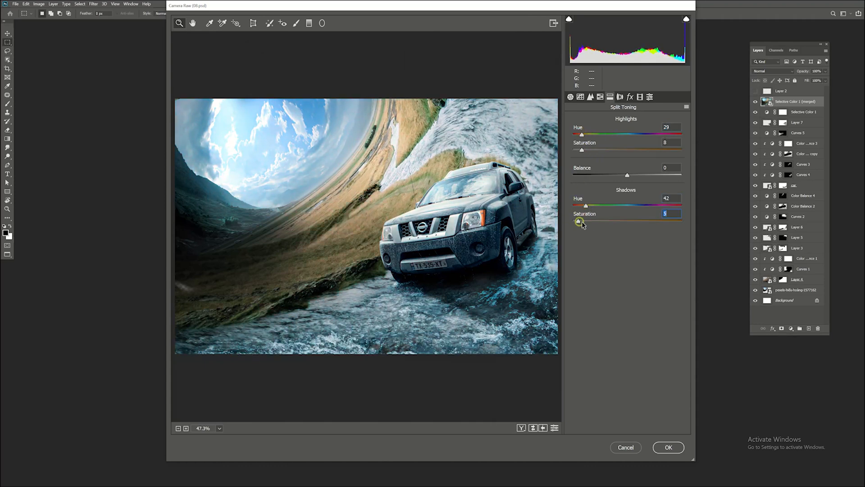
pyautogui.moveTo(601, 206); pyautogui.dragTo(655, 203)
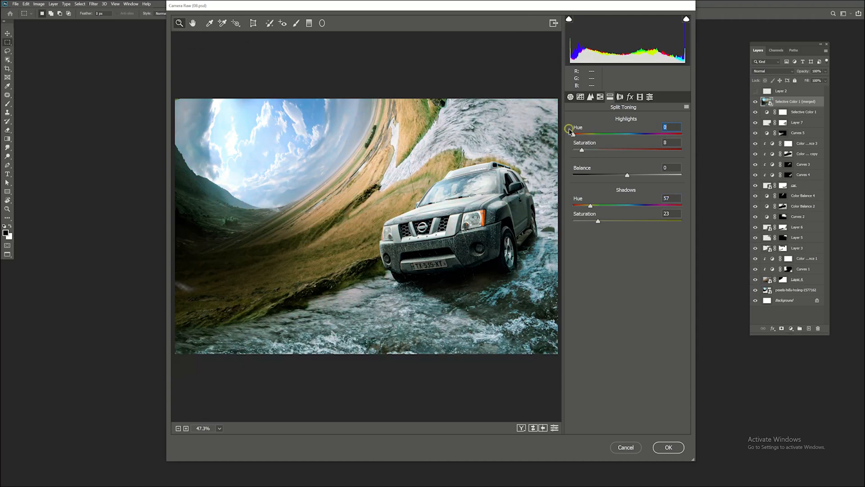
pyautogui.moveTo(592, 135)
pyautogui.mouseDown()
pyautogui.moveTo(576, 135)
pyautogui.moveTo(621, 134)
pyautogui.moveTo(593, 131)
pyautogui.mouseUp()
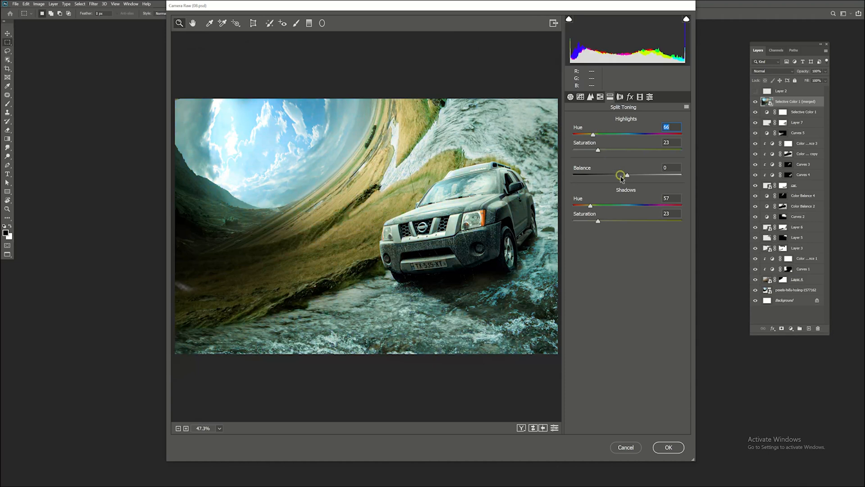
pyautogui.moveTo(590, 205); pyautogui.dragTo(629, 204)
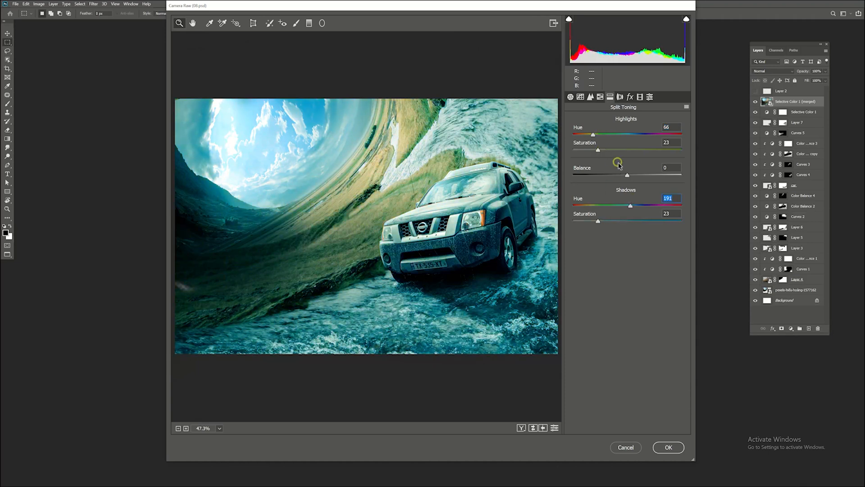
pyautogui.moveTo(593, 134)
pyautogui.mouseDown()
pyautogui.moveTo(695, 130)
pyautogui.moveTo(582, 131)
pyautogui.moveTo(609, 129)
pyautogui.moveTo(595, 126)
pyautogui.mouseUp()
pyautogui.moveTo(628, 174); pyautogui.dragTo(671, 169)
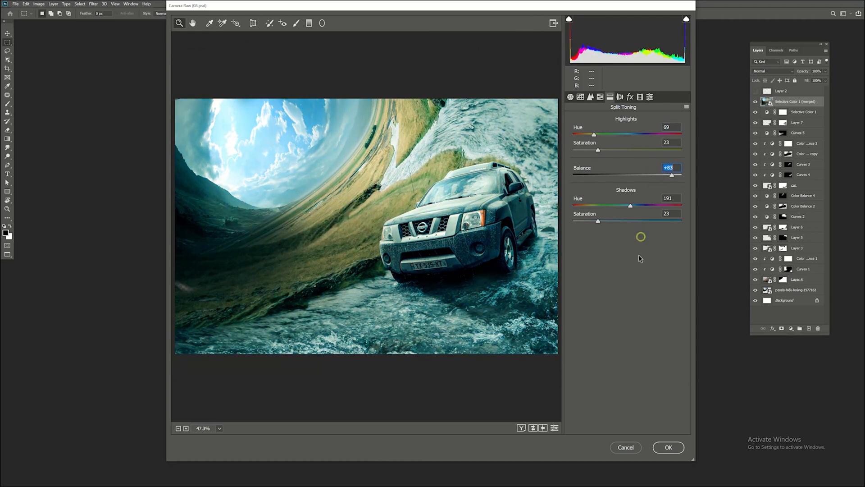
pyautogui.click(649, 96)
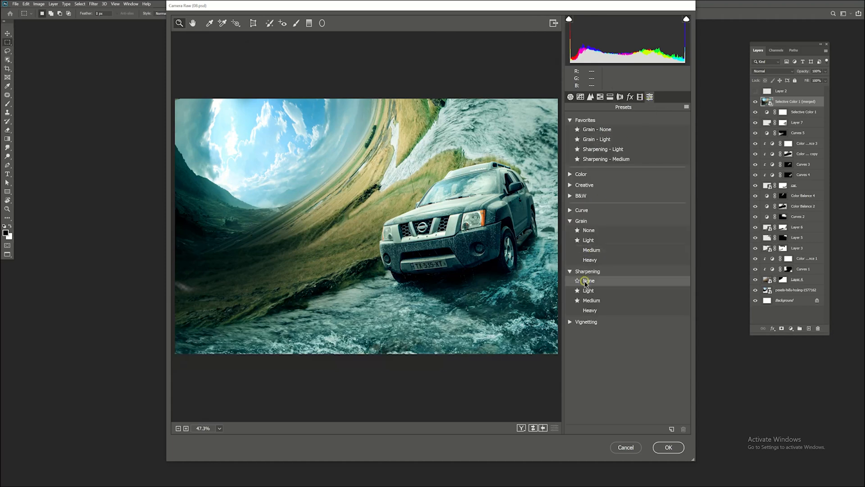
pyautogui.click(668, 447)
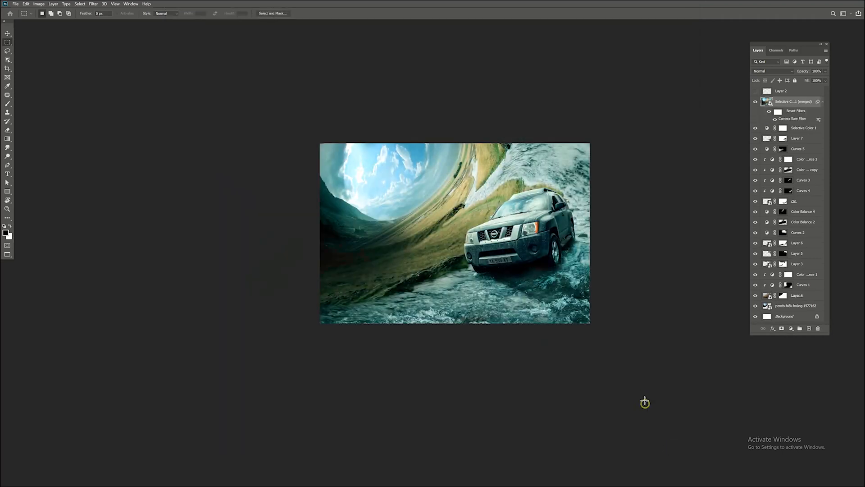
# Step: Toggle the visibility of the merged Camera Raw layer to compare the image before and after grading
pyautogui.click(756, 103)
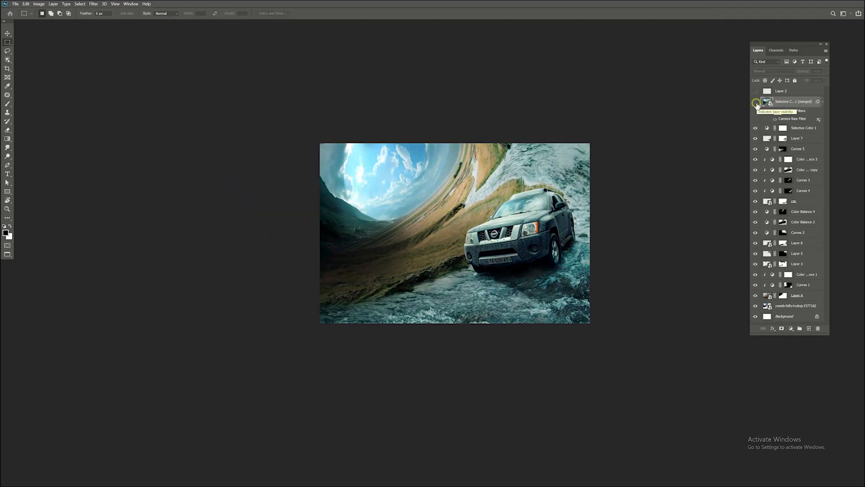
pyautogui.click(756, 103)
pyautogui.click(756, 103)
pyautogui.click(755, 103)
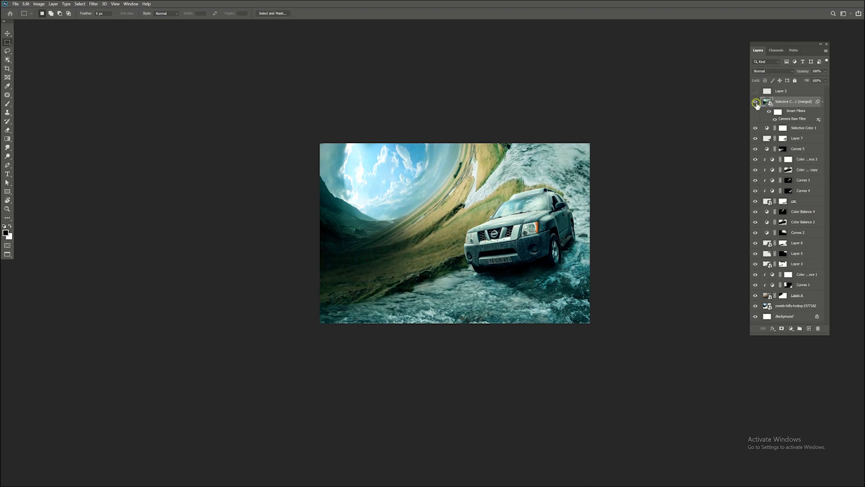
# Step: Add a Selective Color adjustment layer above the merged layer and reduce the cyan in the Neutrals
pyautogui.click(788, 328)
pyautogui.click(811, 453)
pyautogui.moveTo(150, 259)
pyautogui.mouseDown()
pyautogui.moveTo(164, 257)
pyautogui.moveTo(137, 259)
pyautogui.mouseUp()
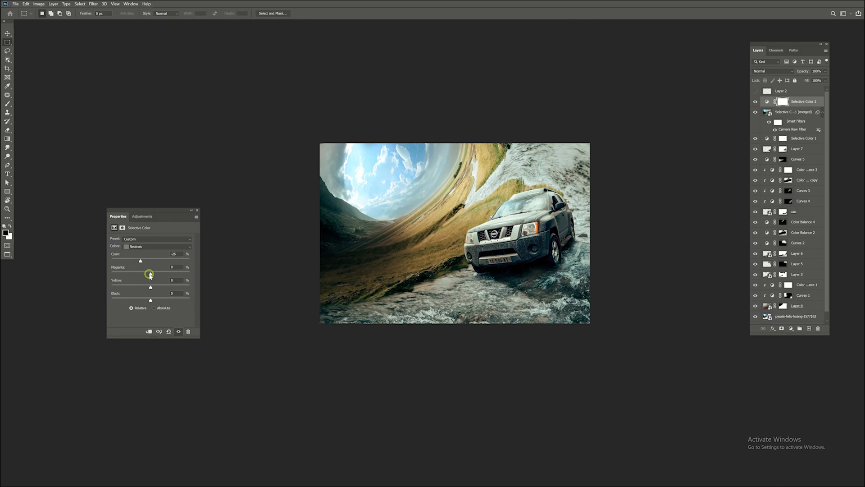
pyautogui.moveTo(147, 261)
pyautogui.mouseDown()
pyautogui.moveTo(179, 258)
pyautogui.moveTo(116, 255)
pyautogui.moveTo(132, 255)
pyautogui.mouseUp()
pyautogui.click(196, 210)
# Step: Paint black with a large soft brush on the Selective Color mask over the sky, the car and the river in front
pyautogui.press(']')
pyautogui.press(']')
pyautogui.press(']')
pyautogui.press(']')
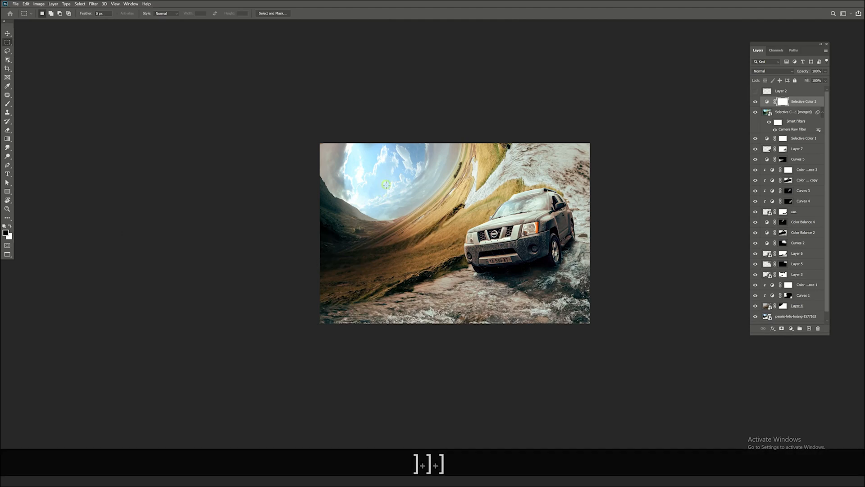
pyautogui.click(7, 103)
pyautogui.press(']')
pyautogui.press(']')
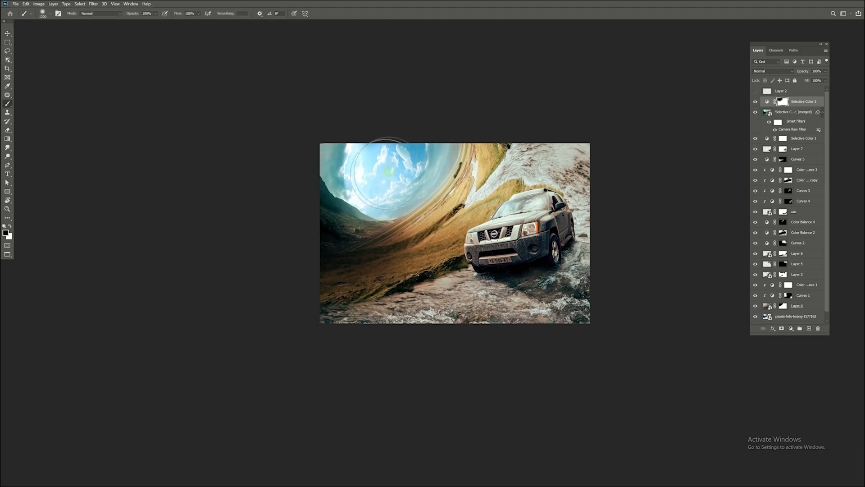
pyautogui.moveTo(563, 195)
pyautogui.mouseDown()
pyautogui.moveTo(569, 243)
pyautogui.moveTo(493, 291)
pyautogui.moveTo(262, 343)
pyautogui.mouseUp()
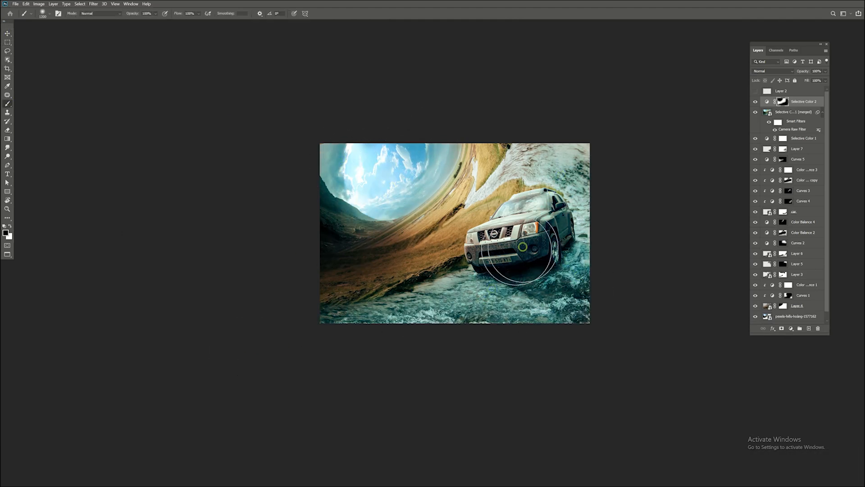
pyautogui.moveTo(463, 285); pyautogui.dragTo(477, 304)
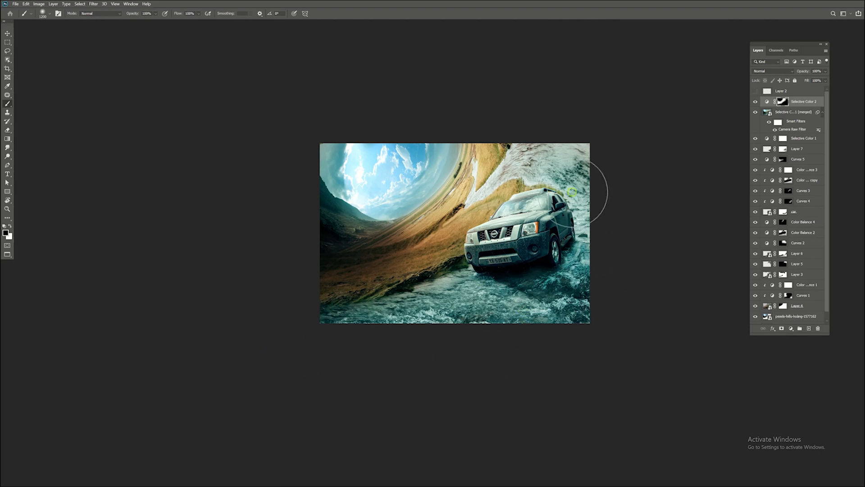
# Step: Refine the Selective Color mask by painting out the warm tint from the upper river behind the car and the dark hillside
pyautogui.press('[')
pyautogui.press('[')
pyautogui.press('[')
pyautogui.press('[')
pyautogui.press('[')
pyautogui.press('[')
pyautogui.press('[')
pyautogui.press('[')
pyautogui.press('[')
pyautogui.press('[')
pyautogui.press('[')
pyautogui.press('[')
pyautogui.press('[')
pyautogui.press('[')
pyautogui.press('[')
pyautogui.press(']')
pyautogui.press(']')
pyautogui.press(']')
pyautogui.press(']')
pyautogui.press(']')
pyautogui.press(']')
pyautogui.press(']')
pyautogui.press(']')
pyautogui.press(']')
pyautogui.press(']')
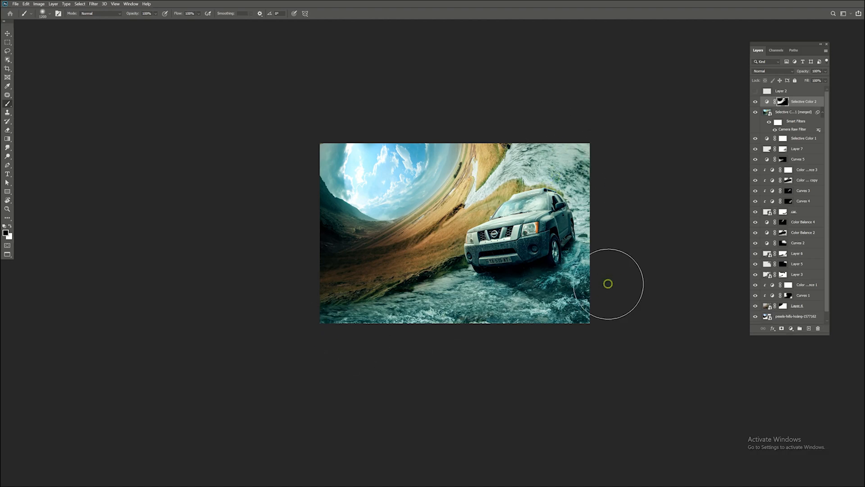
pyautogui.press('x')
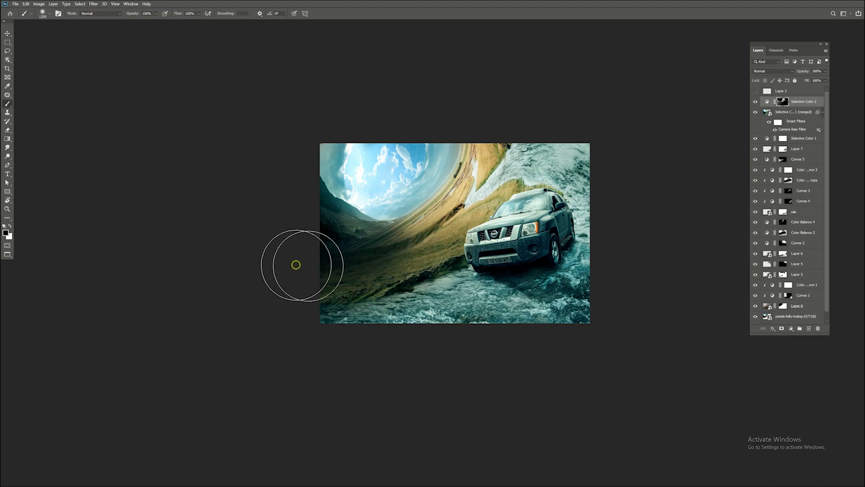
# Step: Show the finished composite in full-screen mode and enlarge it to inspect the car, river and landscape
pyautogui.press('f')
pyautogui.keyDown('ctrl'); pyautogui.click(463, 239); pyautogui.keyUp('ctrl')
pyautogui.keyDown('ctrl'); pyautogui.click(463, 239); pyautogui.keyUp('ctrl')
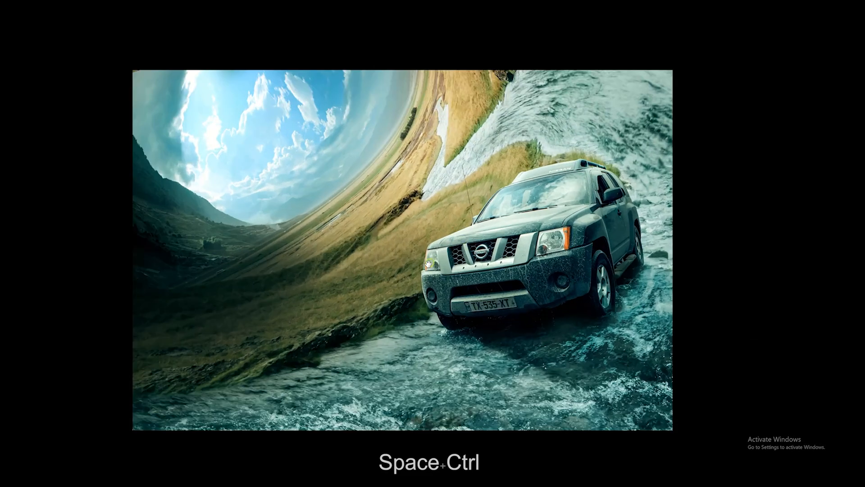
pyautogui.keyDown('ctrl'); pyautogui.click(428, 264); pyautogui.keyUp('ctrl')
pyautogui.keyDown('ctrl'); pyautogui.keyDown('alt'); pyautogui.click(475, 266); pyautogui.keyUp('alt'); pyautogui.keyUp('ctrl')
pyautogui.moveTo(445, 251)
pyautogui.mouseDown()
pyautogui.moveTo(481, 253)
pyautogui.moveTo(454, 256)
pyautogui.mouseUp()
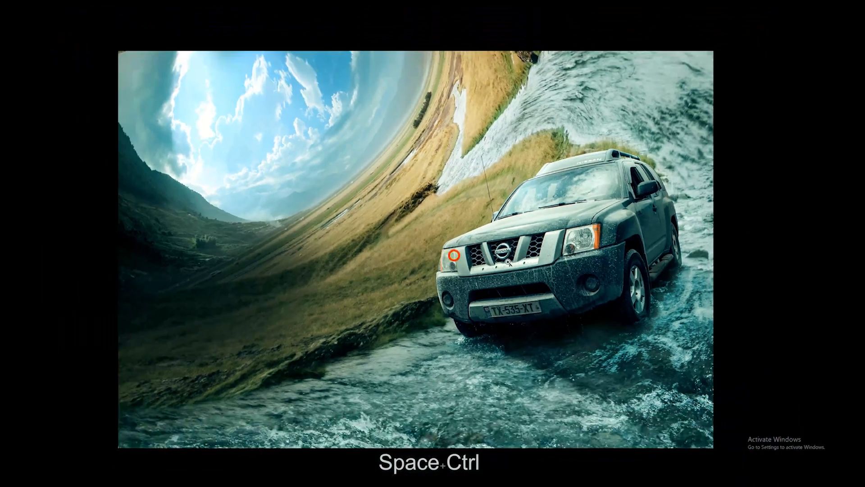
pyautogui.press('b')
pyautogui.press('[')
pyautogui.press('[')
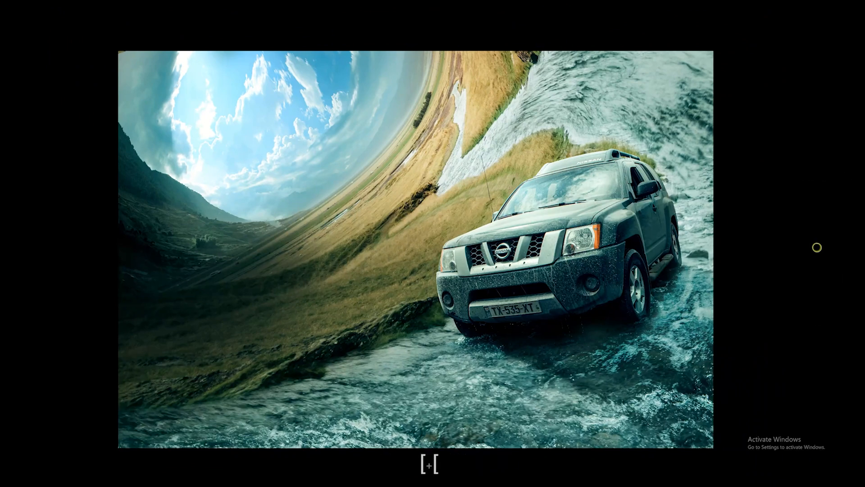
pyautogui.press('v')
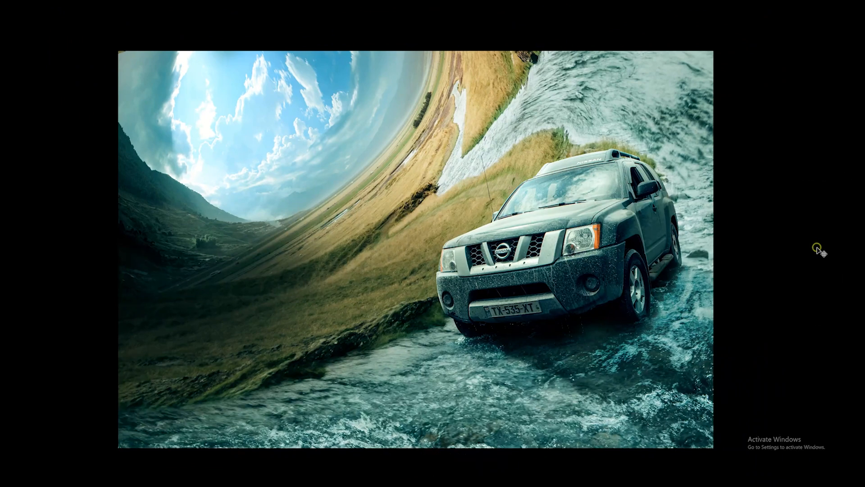